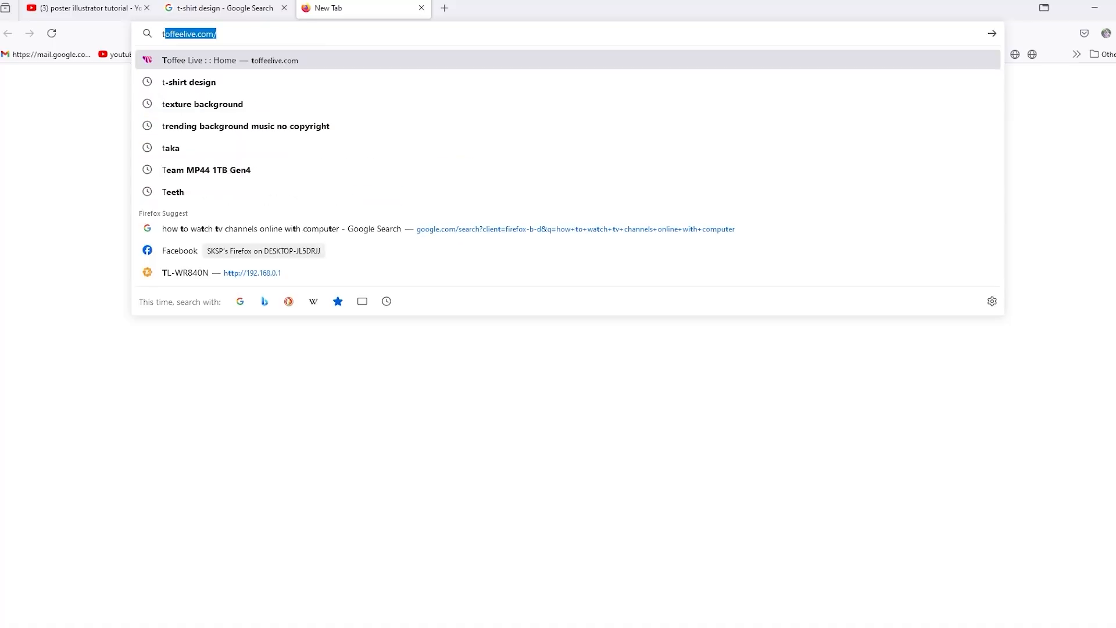
Search Google for "t shirt design" and browse the image results
key("Return")
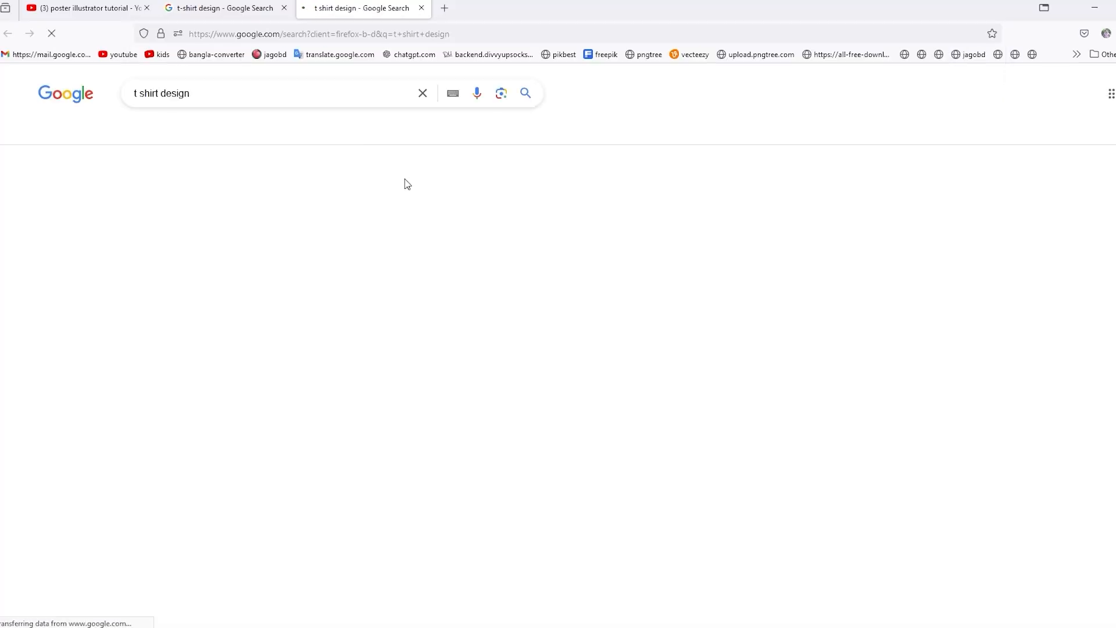
left_click(191, 131)
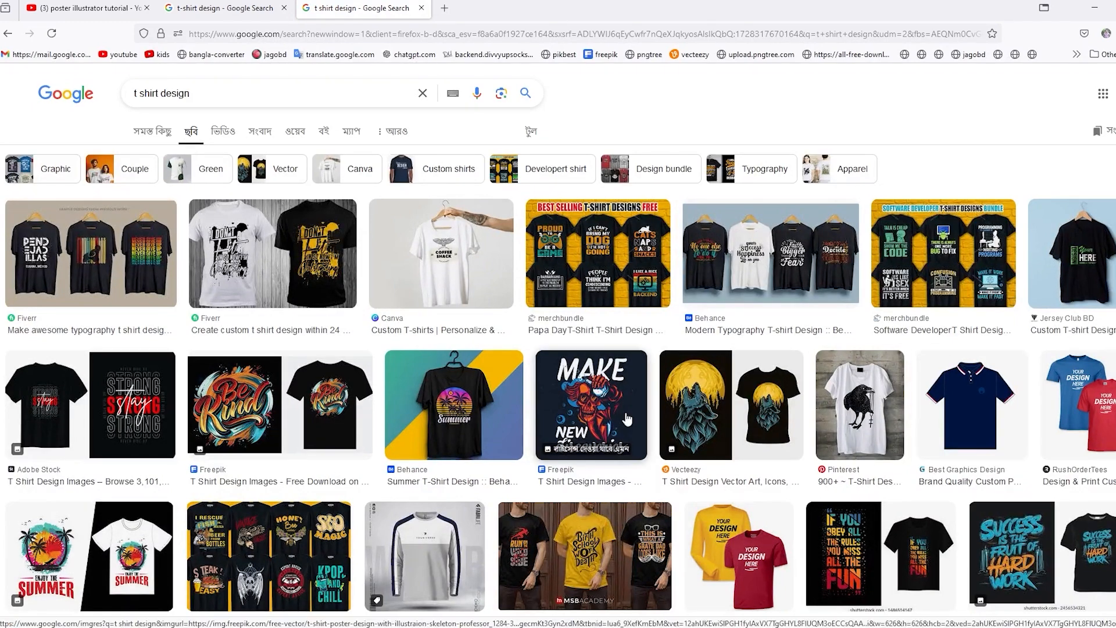
scroll(372, 365, "down", 5)
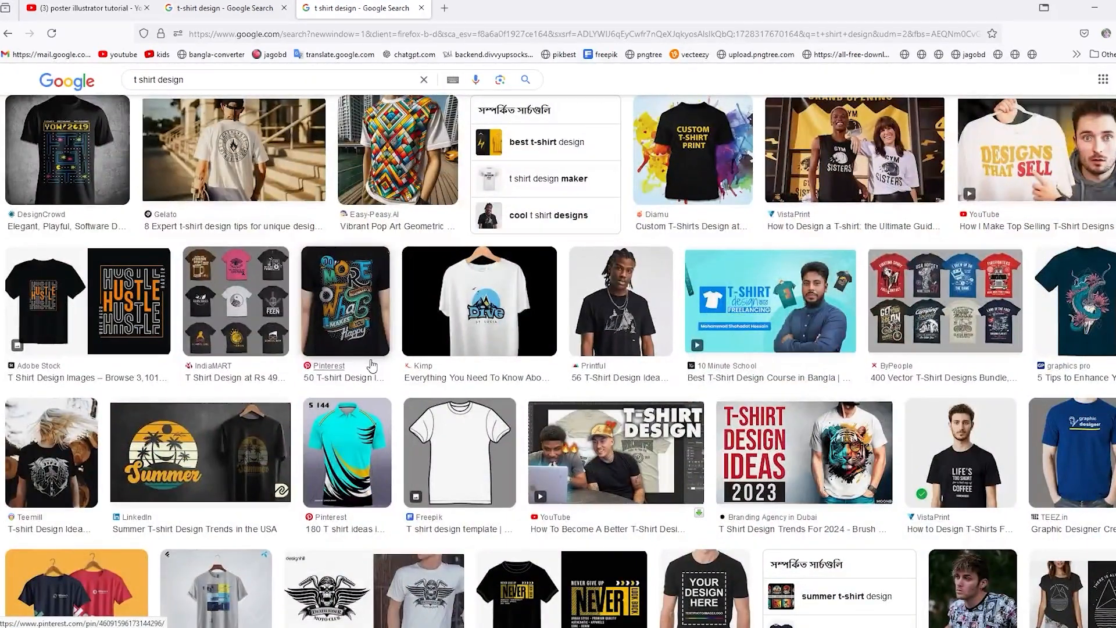
Preview the orange Hustle, Respect the Hustle and T-Shirt Design Ideas 2023 images as design references
left_click(87, 303)
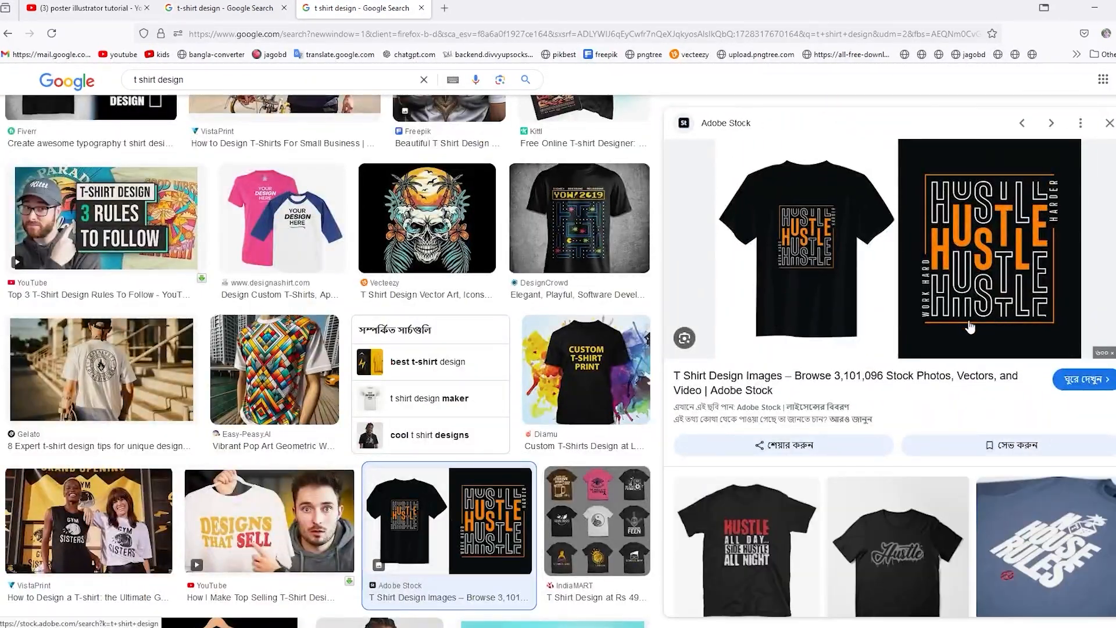
scroll(1006, 309, "down", 5)
left_click(891, 303)
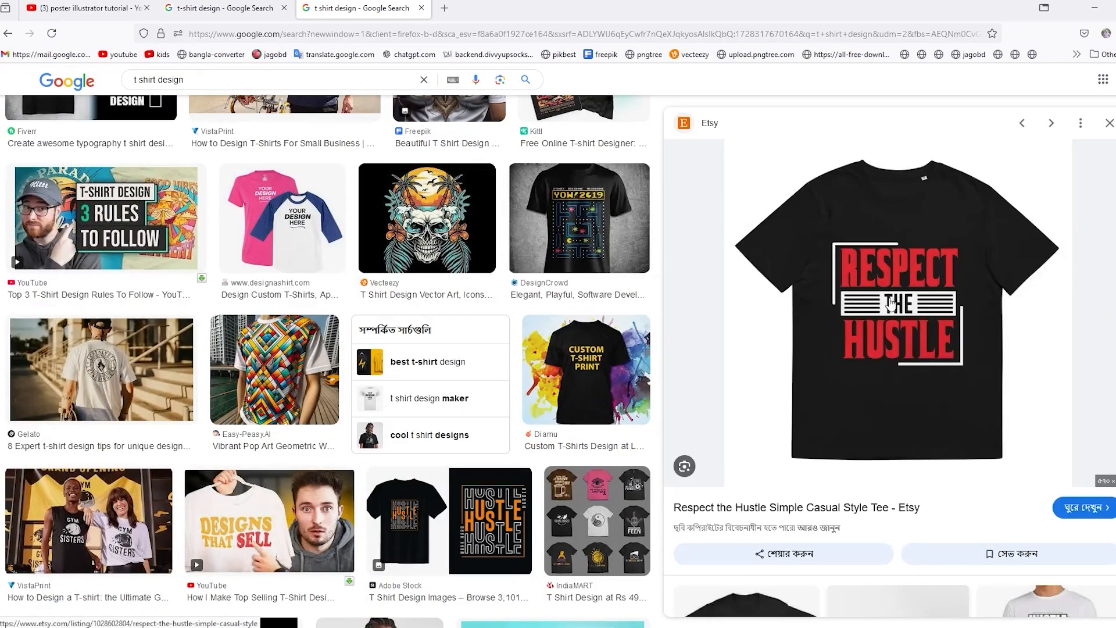
scroll(407, 456, "down", 10)
left_click(442, 459)
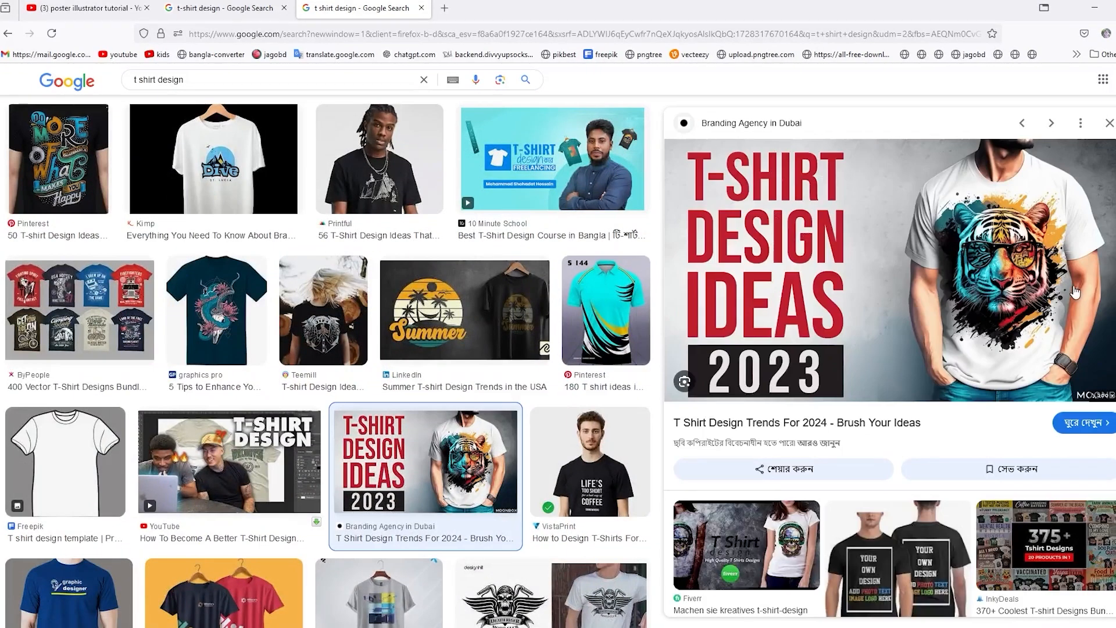
scroll(449, 458, "down", 6)
left_click(191, 520)
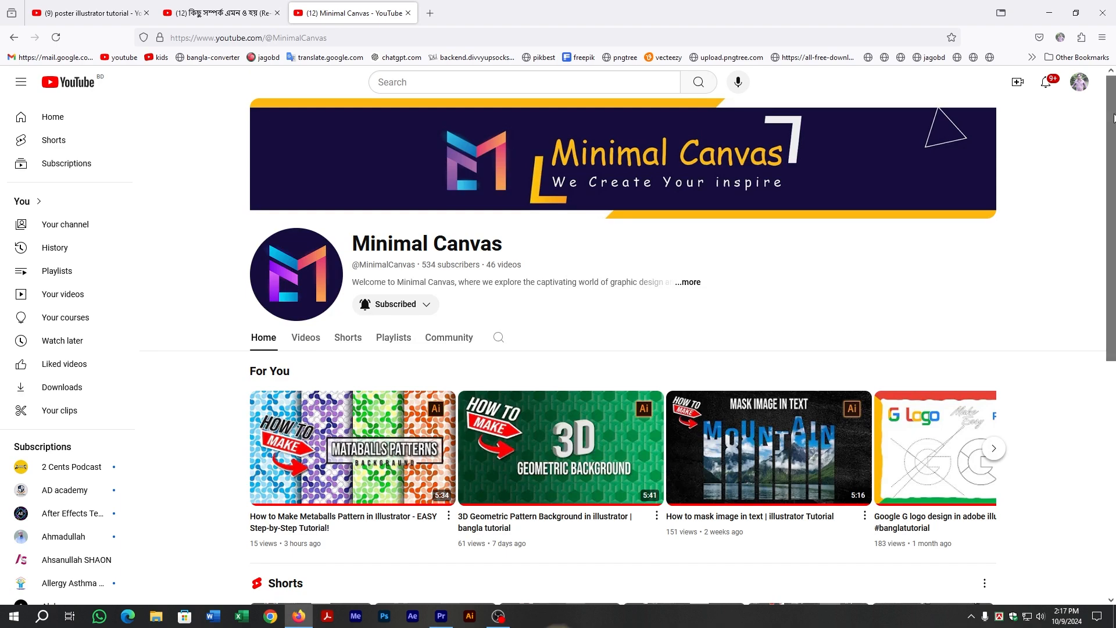
Browse the Minimal Canvas YouTube channel's home page and its full list of uploaded videos
scroll(361, 410, "down", 7)
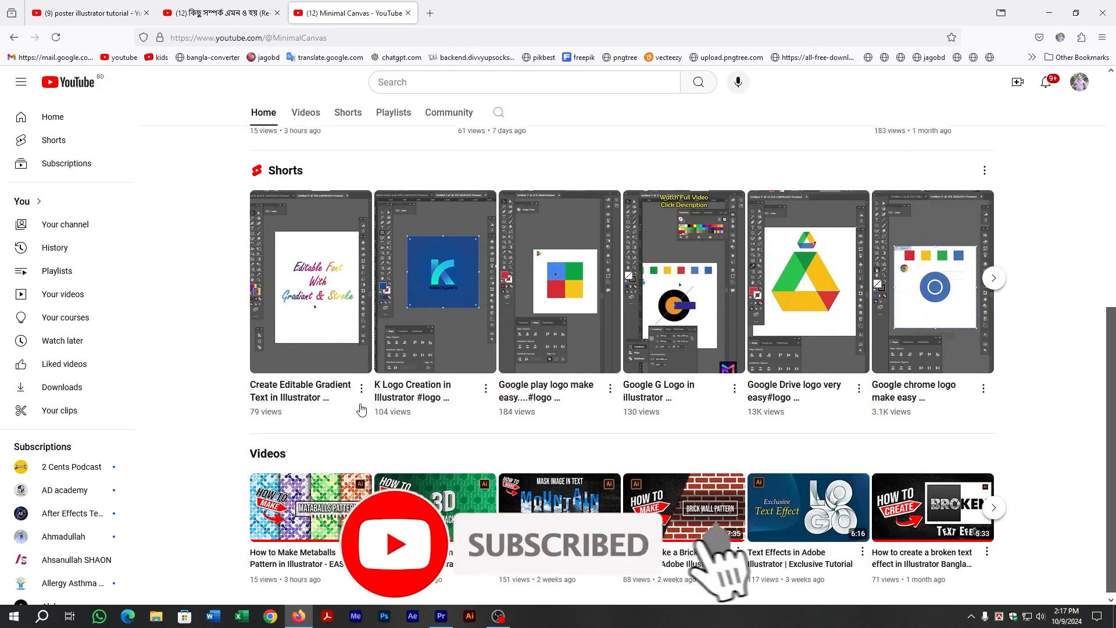
scroll(337, 378, "up", 7)
left_click(306, 337)
scroll(1110, 227, "down", 6)
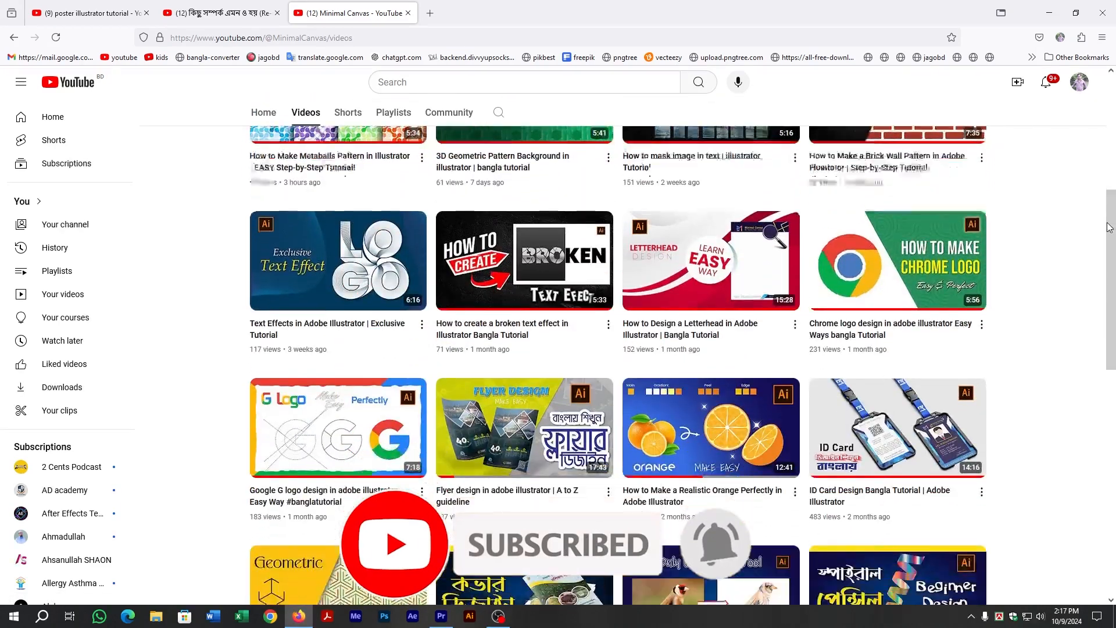
scroll(1110, 227, "down", 12)
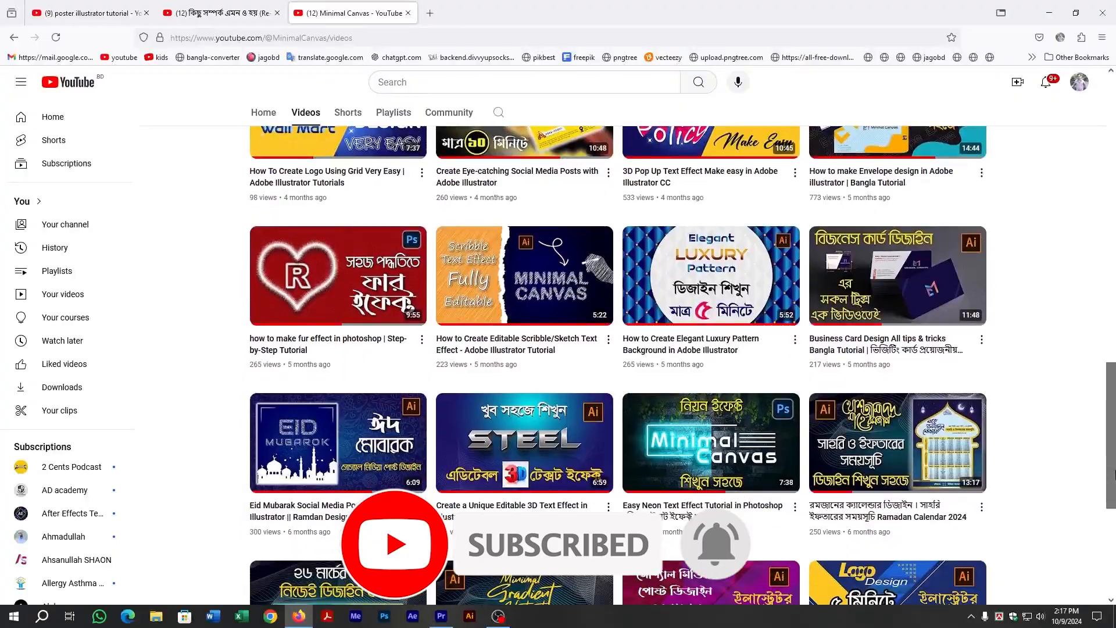
scroll(1113, 474, "down", 5)
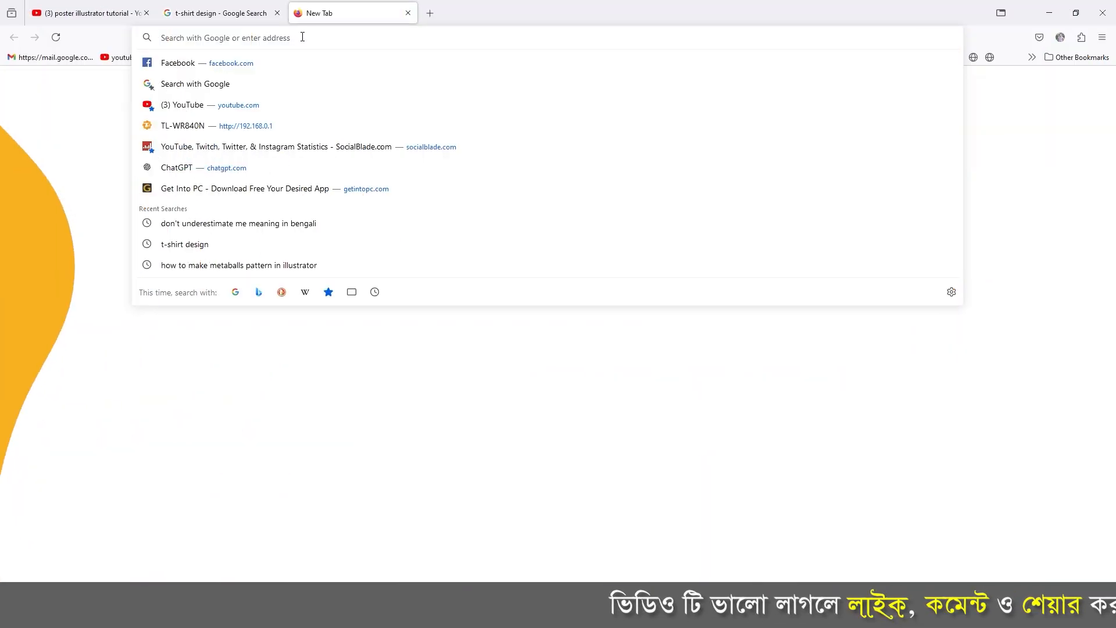
Search Google for "t shirt design" from a new tab and show the image results
type("toffeelive.com/")
left_click(212, 86)
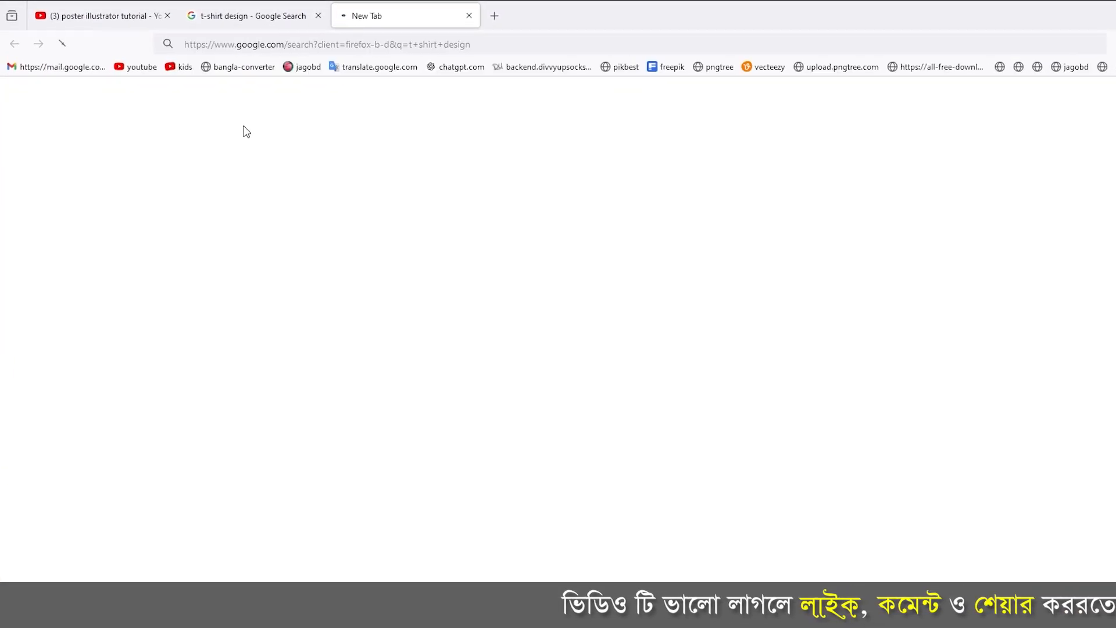
left_click(291, 169)
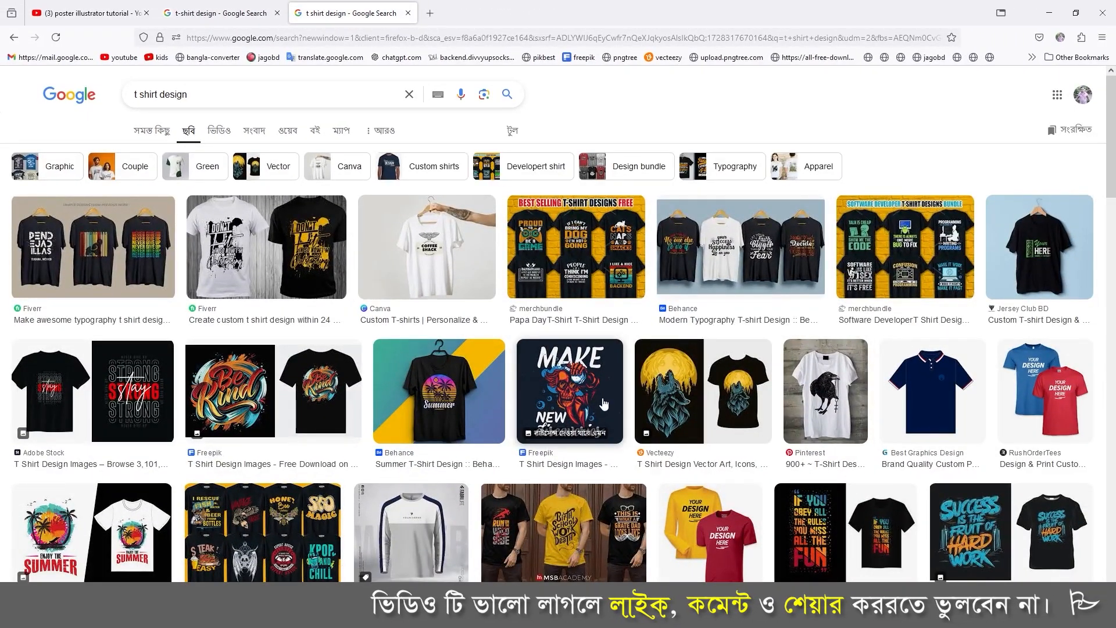
Examine typography ideas in the image results, previewing the Hustle, Respect the Hustle and T-Shirt Design Ideas 2023 designs
scroll(361, 353, "down", 10)
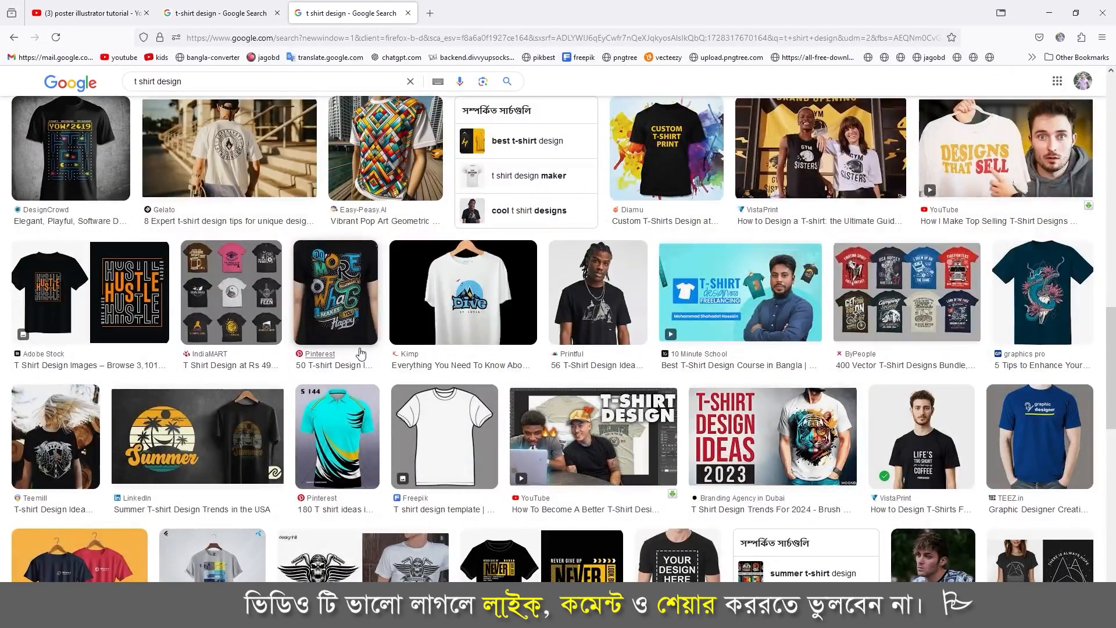
left_click(88, 290)
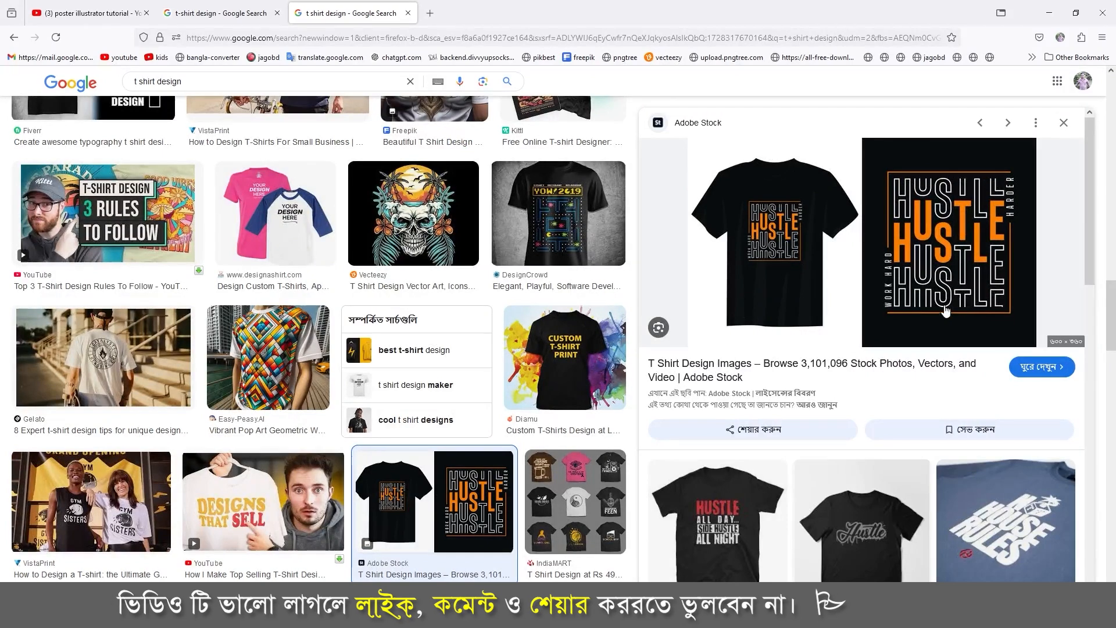
scroll(864, 437, "down", 5)
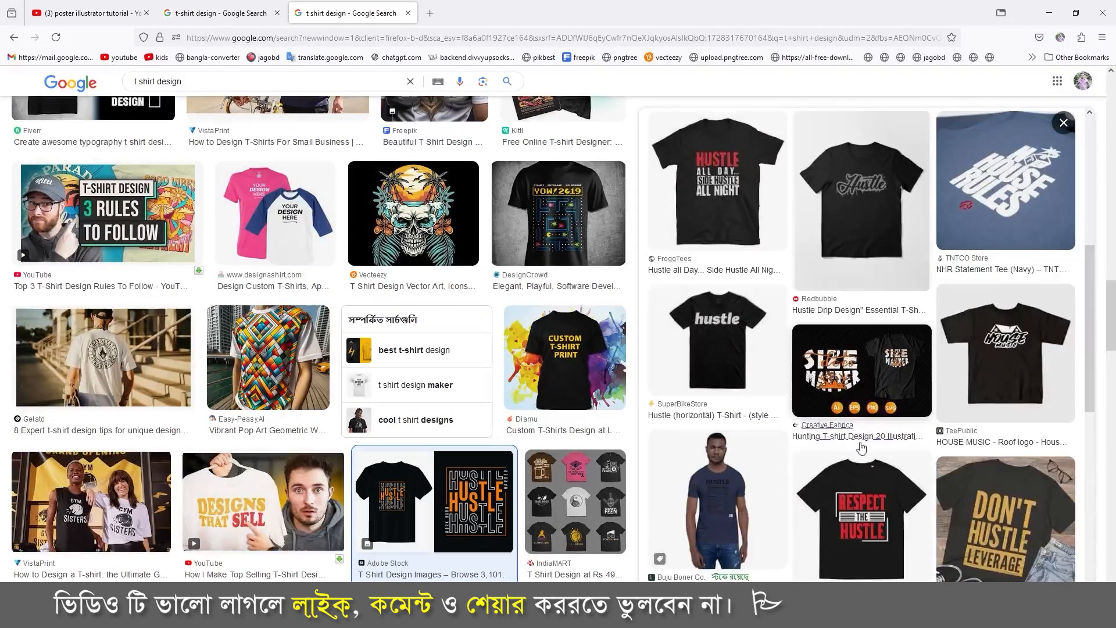
left_click(864, 531)
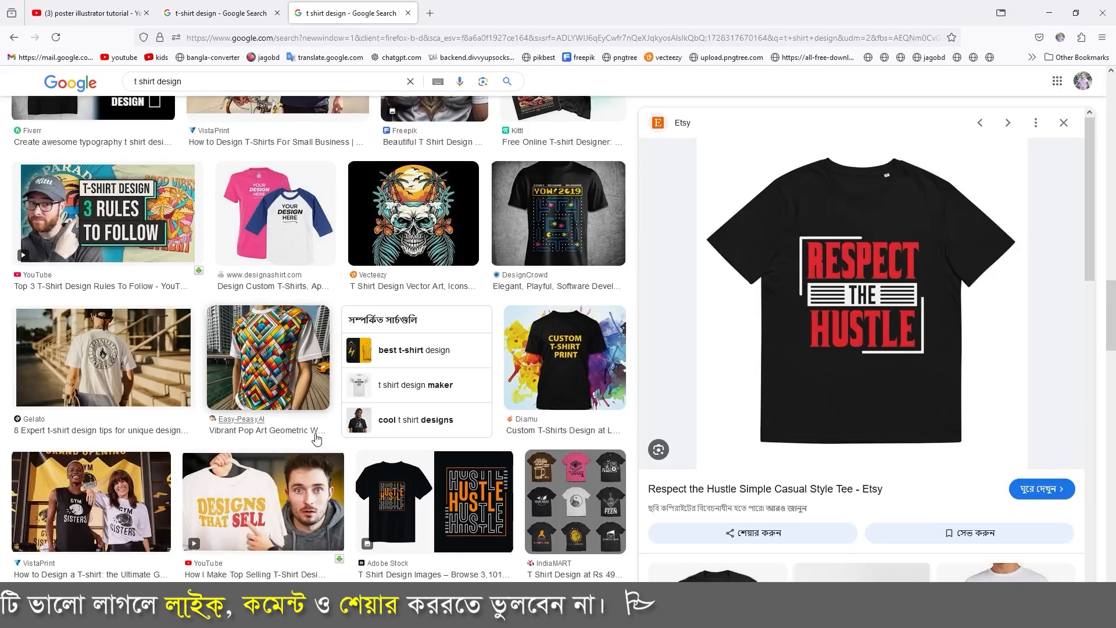
scroll(319, 440, "down", 5)
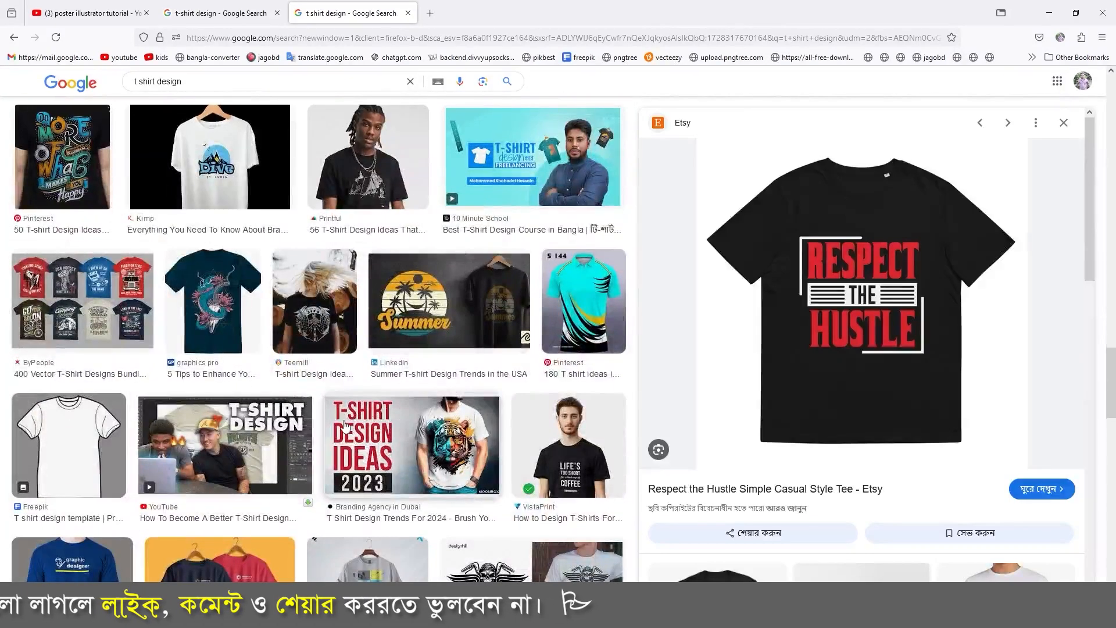
left_click(413, 444)
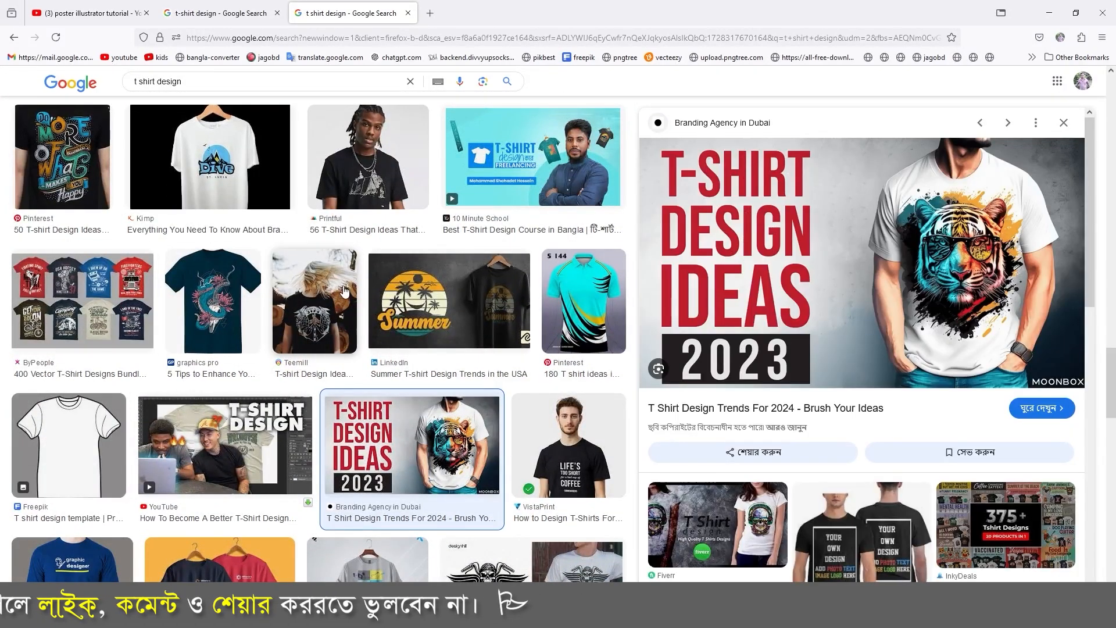
scroll(185, 398, "down", 7)
left_click(179, 545)
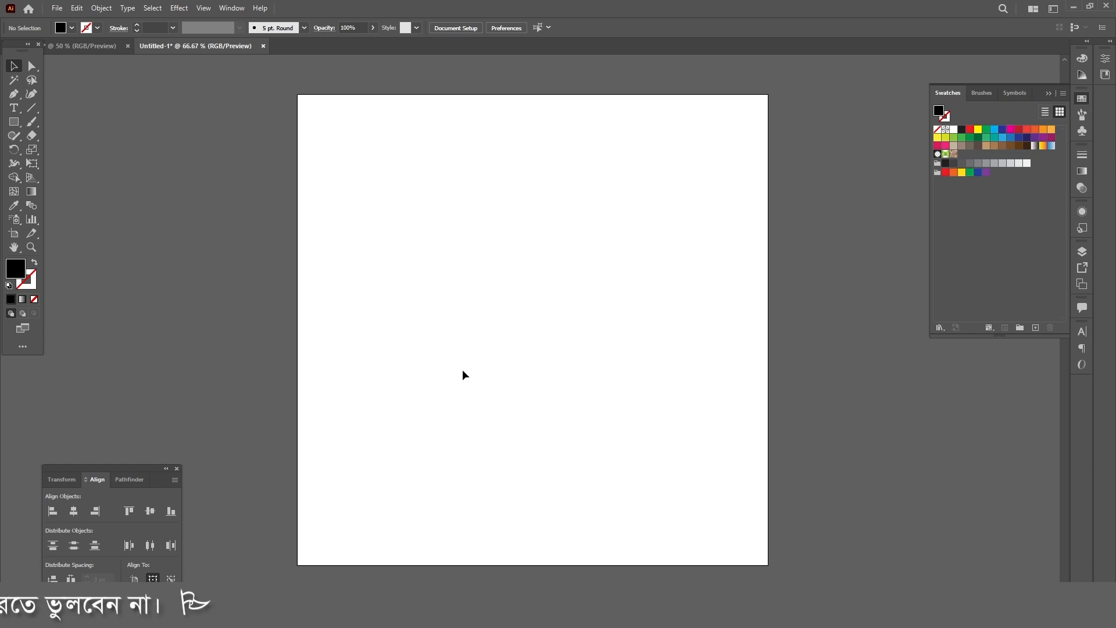
In Adobe Illustrator, add the text "Don't Underestimate" on the upper artboard and enlarge it to about 59 pt
key("t")
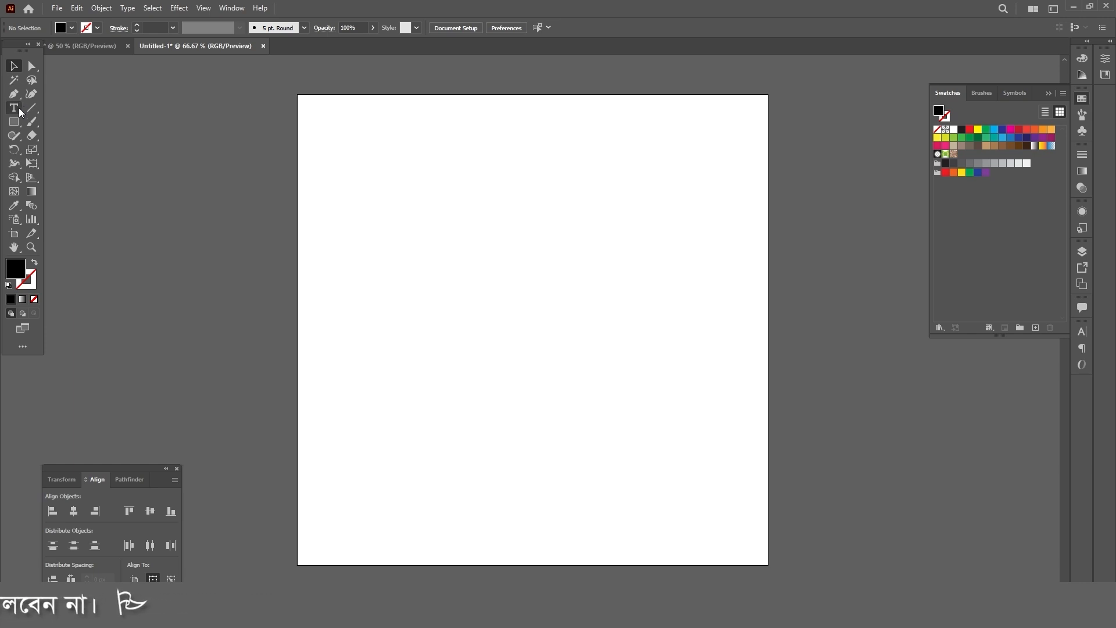
left_click(466, 231)
type("Don't Underestimate")
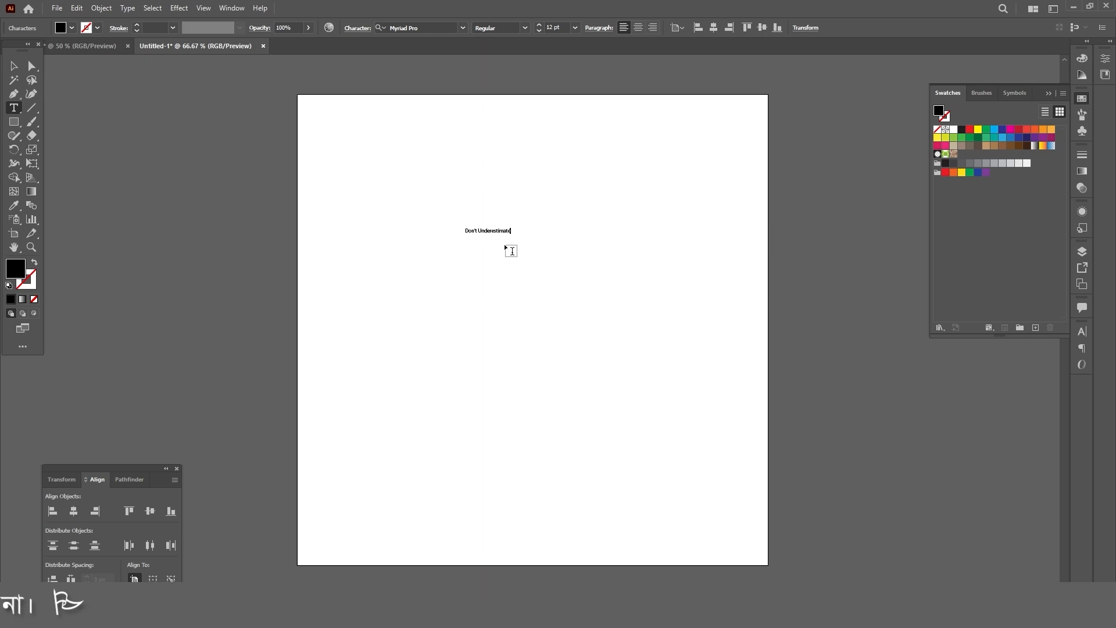
key("Escape")
left_click(562, 285)
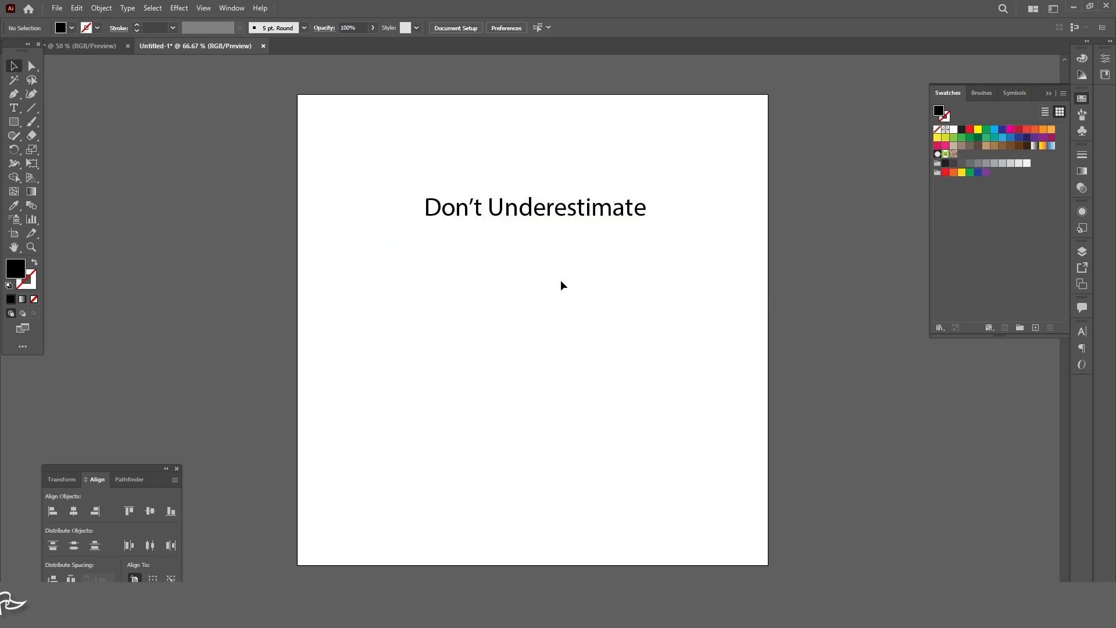
Duplicate the "Don't Underestimate" text just below it and change the copy to "Stay"
left_click_drag(534, 208, 605, 249)
key("t")
key("ctrl+a")
type("Stay")
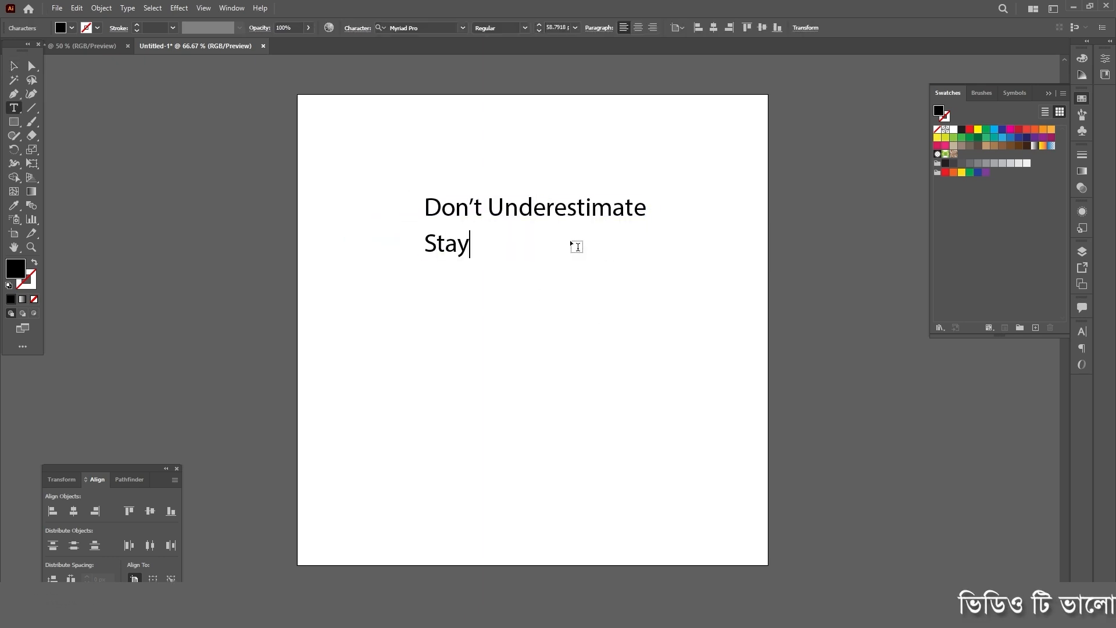
key("Escape")
Duplicate the "Stay" text just below it and change the copy to "Strong"
left_click_drag(468, 256, 546, 289)
type("t")
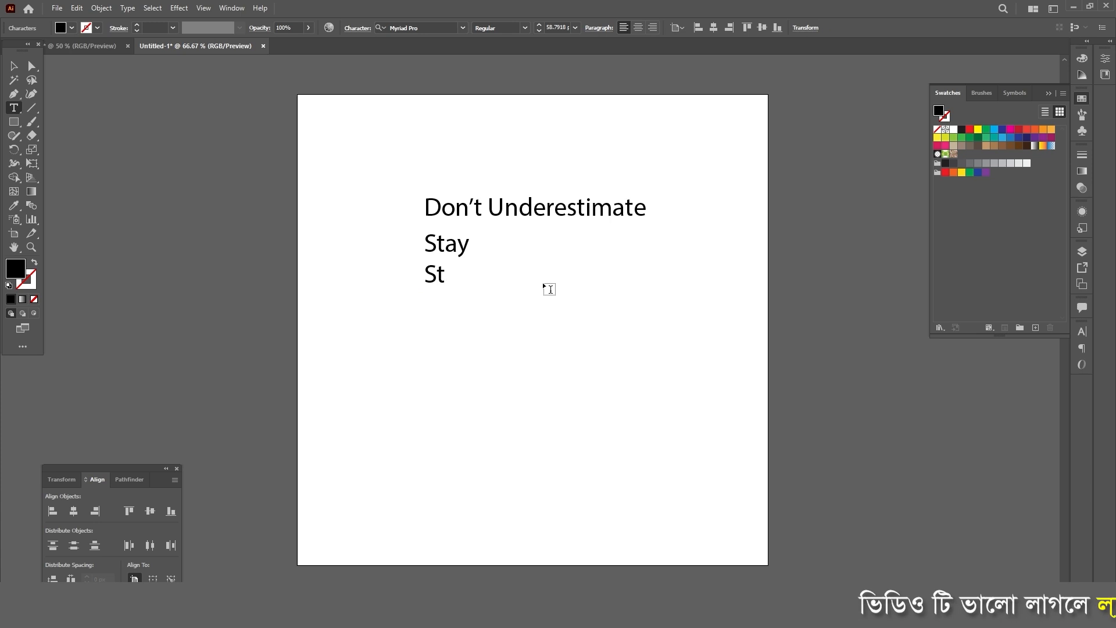
type("ay Strong")
key("Escape")
left_click(514, 333)
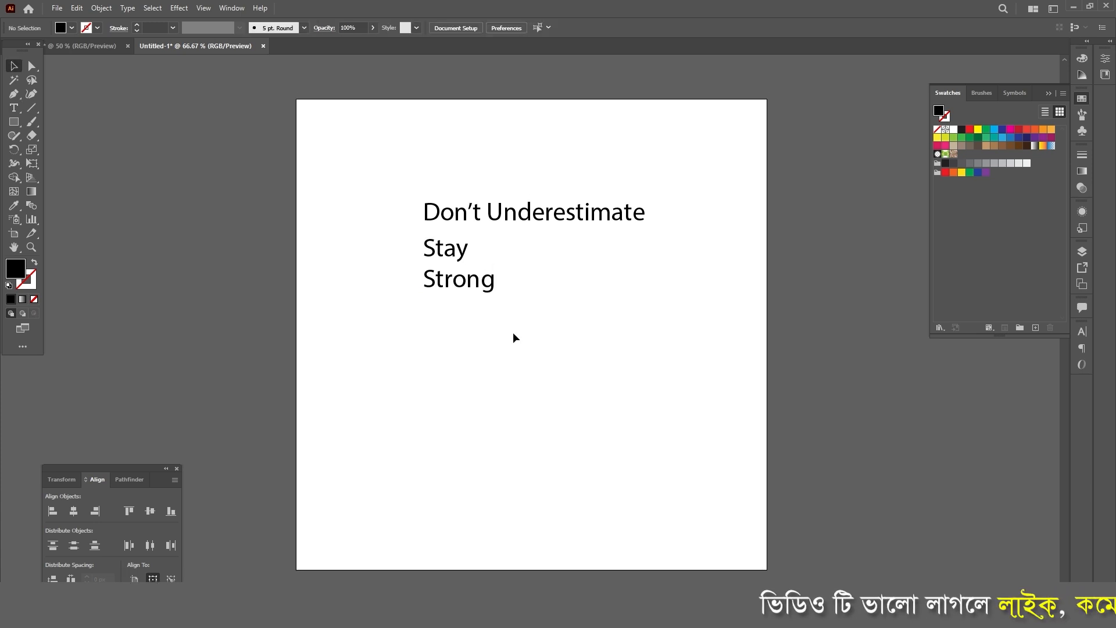
Reposition the three text lines, shifting "Stay" and "Strong" rightward beneath "Don't Underestimate"
left_click_drag(541, 216, 591, 211)
left_click_drag(448, 250, 493, 243)
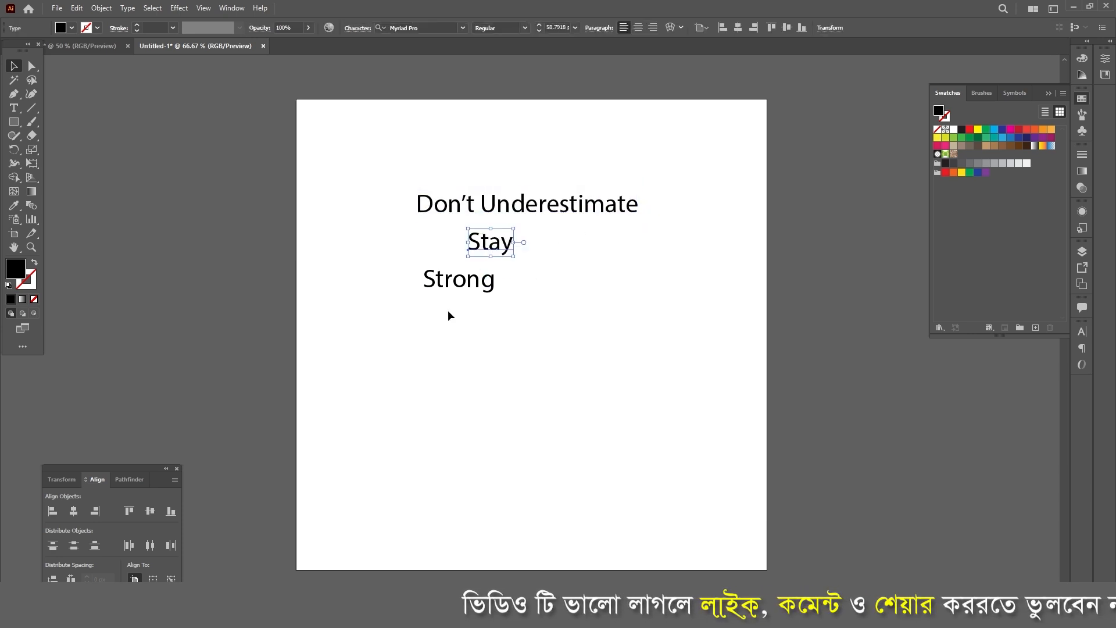
left_click_drag(473, 288, 500, 288)
left_click(474, 268)
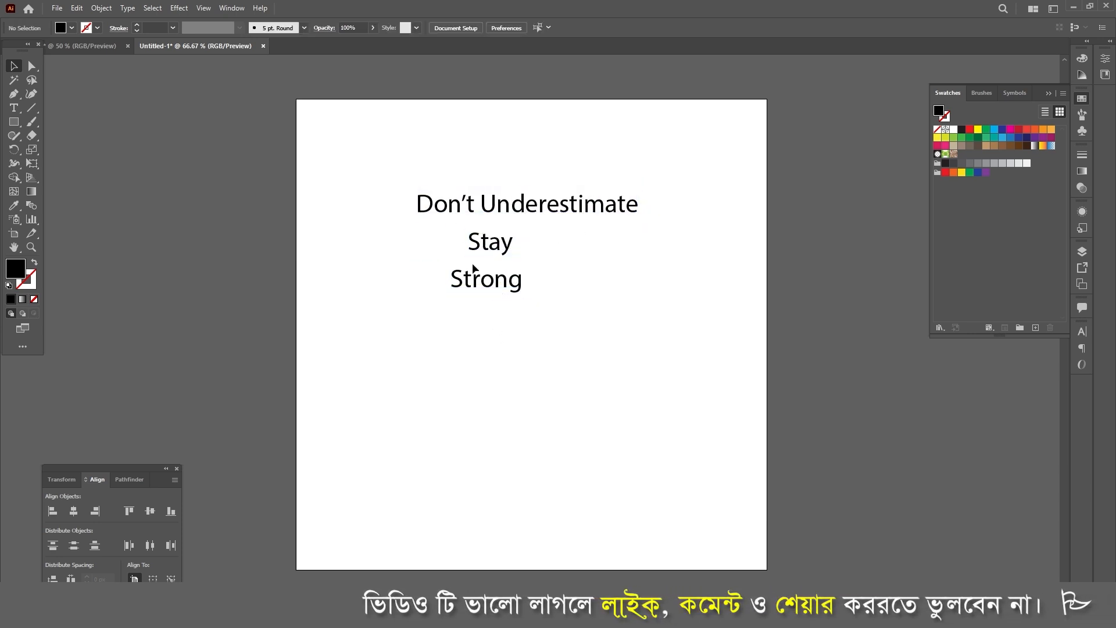
left_click_drag(424, 150, 611, 386)
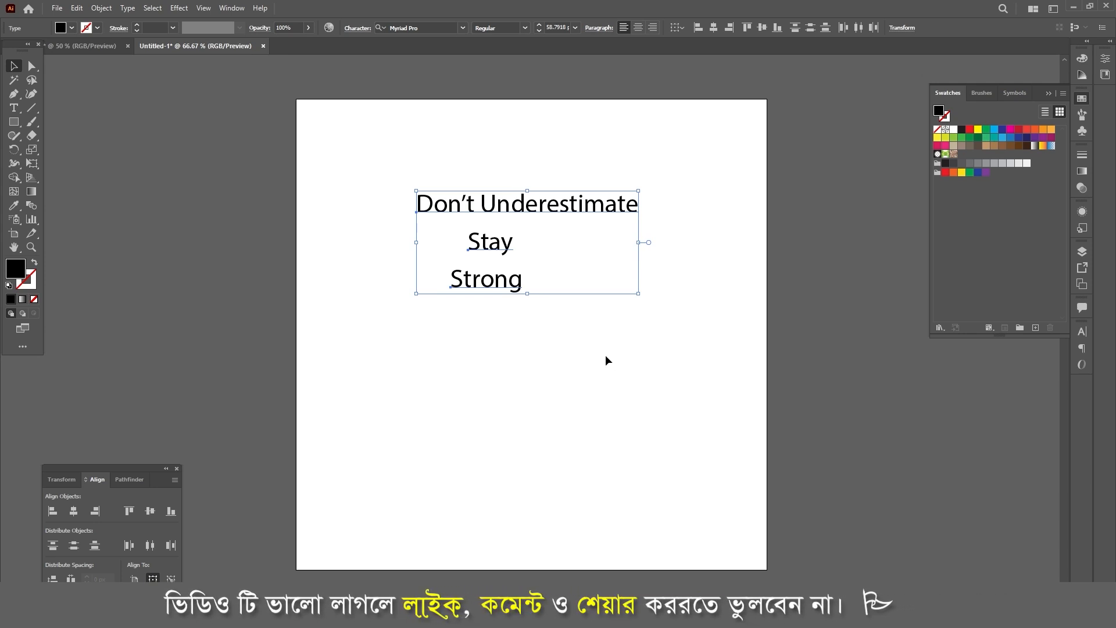
left_click(548, 406)
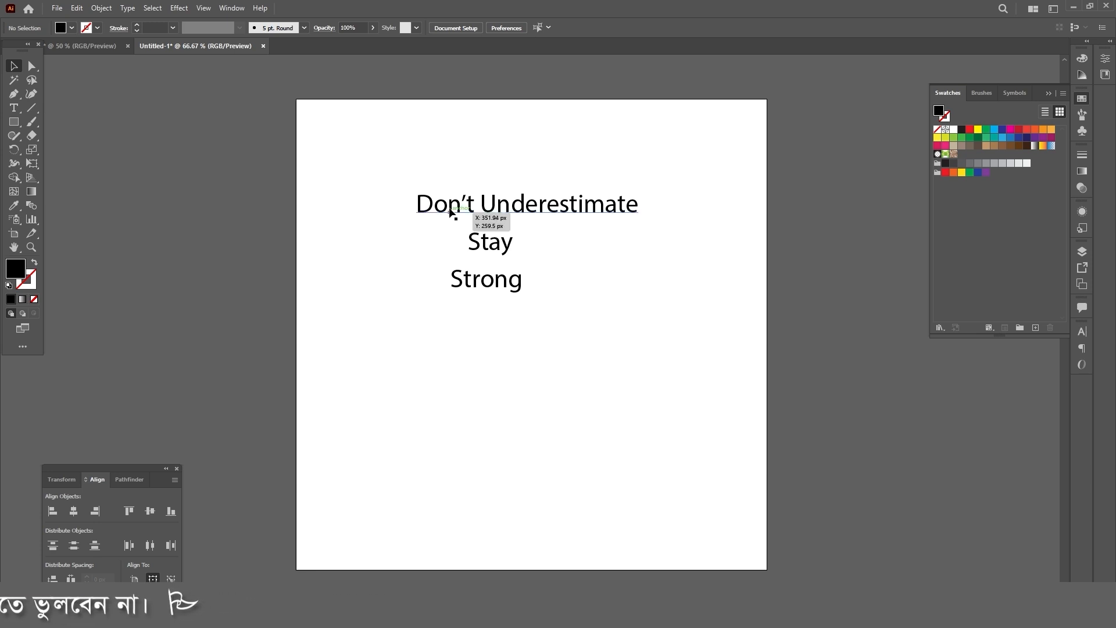
left_click_drag(532, 317, 629, 396)
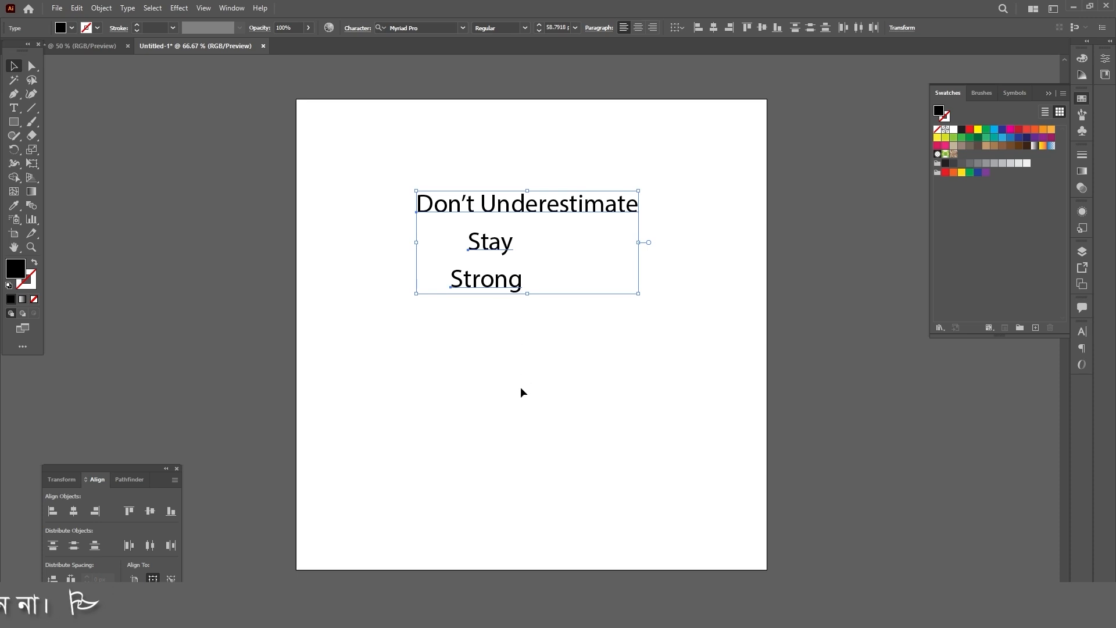
left_click_drag(441, 133, 592, 247)
left_click(641, 349)
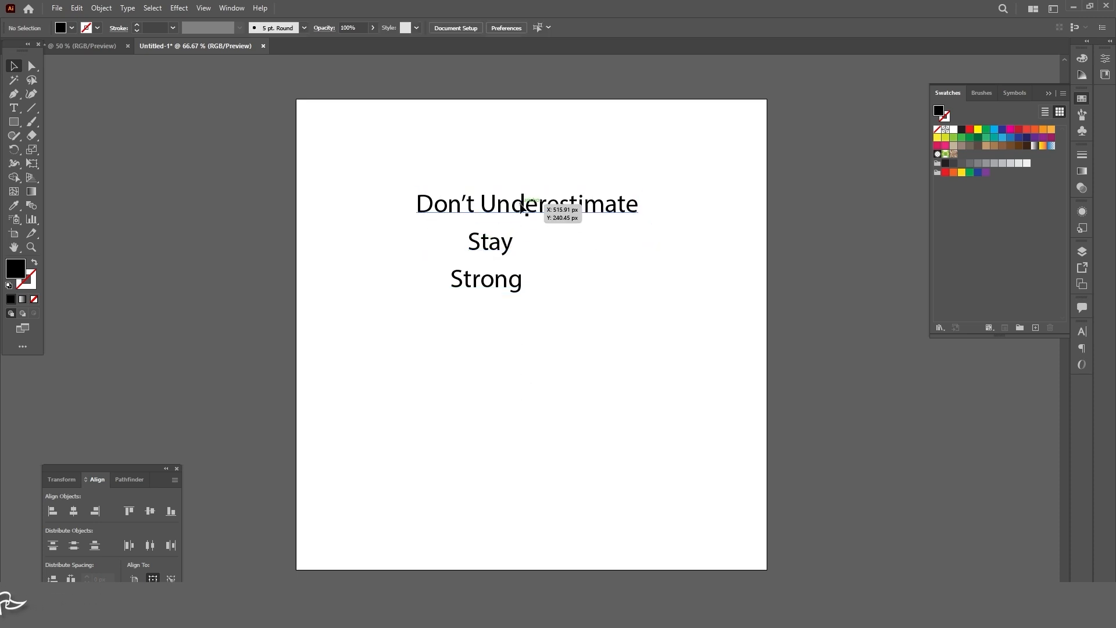
Set the "Strong" text's font to Bebas Neue Regular and enlarge it to about 242 pt
left_click(493, 245)
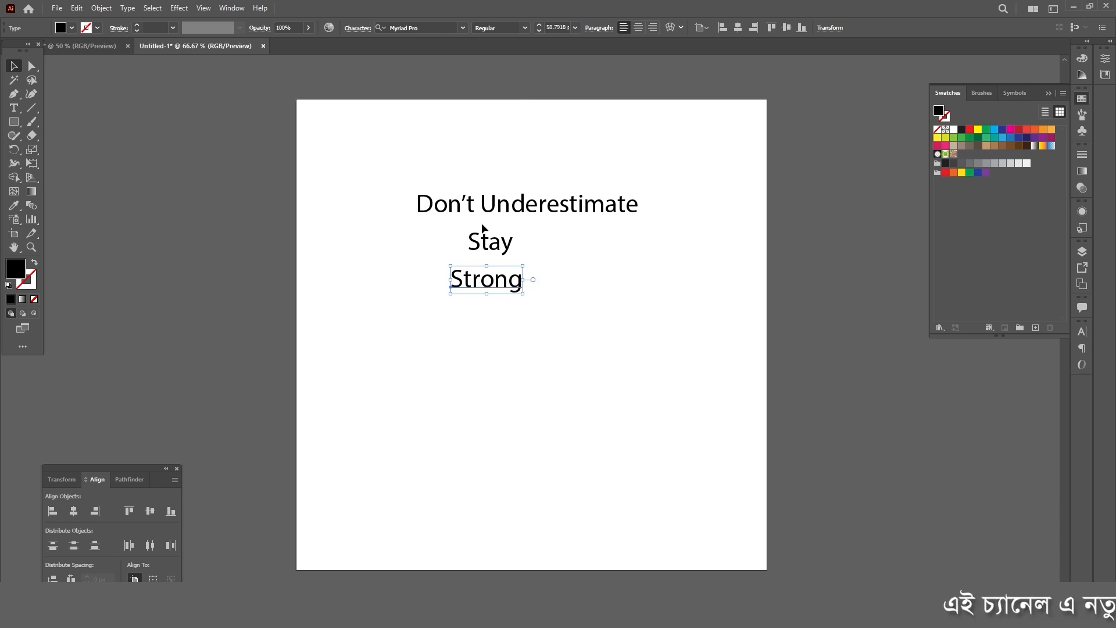
left_click(433, 25)
type("be")
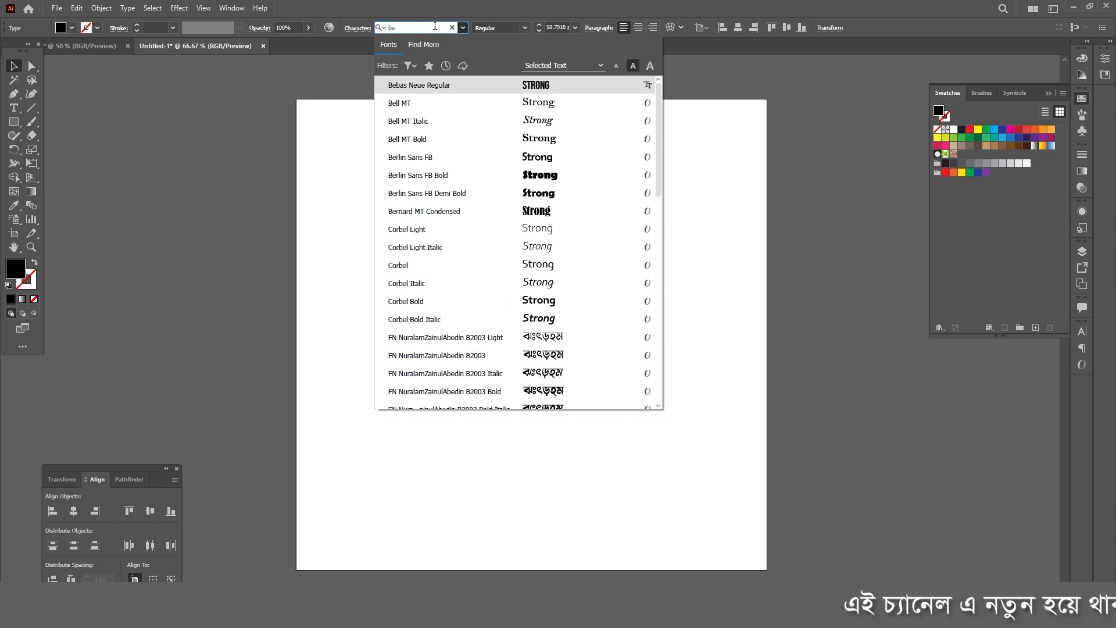
type("bas")
key("Return")
left_click_drag(508, 293, 640, 379)
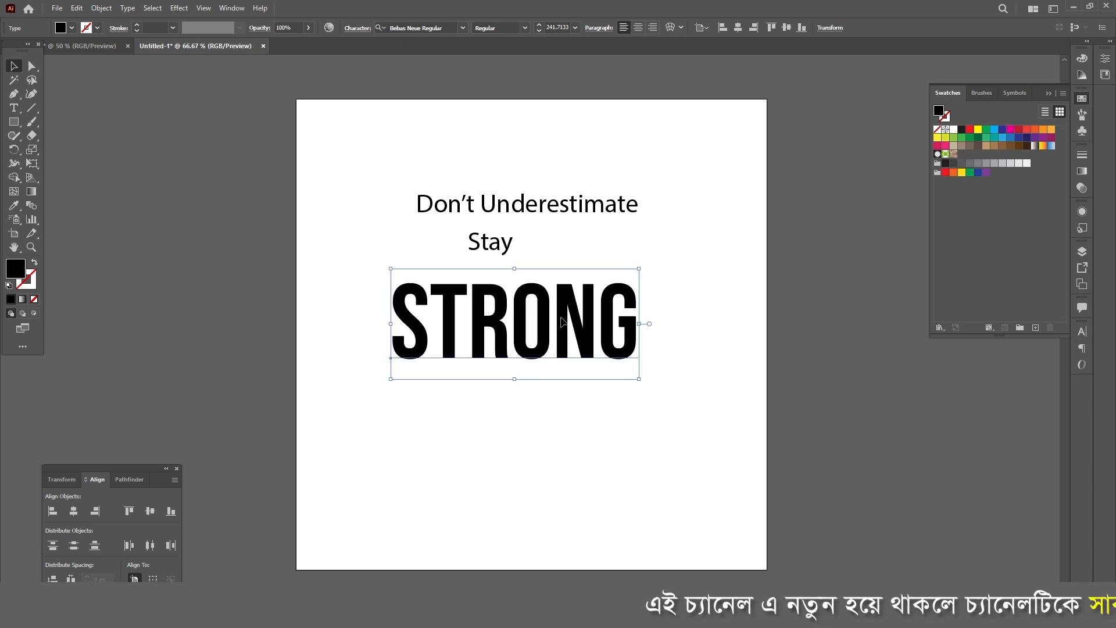
Enlarge the "Strong" text to about 312 pt and move it slightly down and right beneath "Stay"
left_click_drag(639, 269, 668, 247)
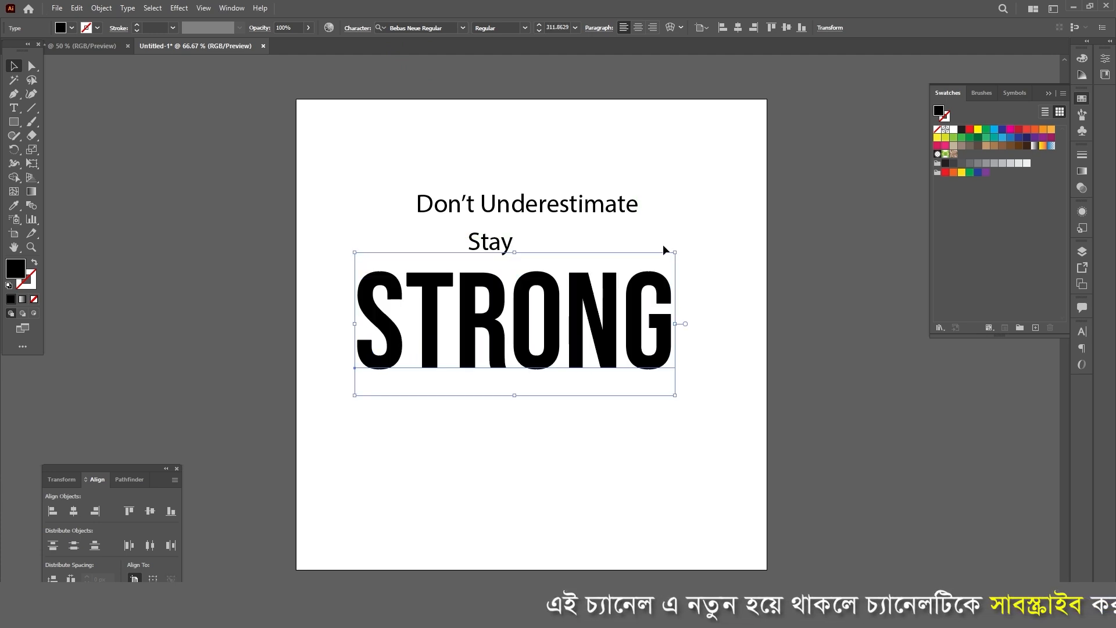
left_click_drag(609, 347, 624, 361)
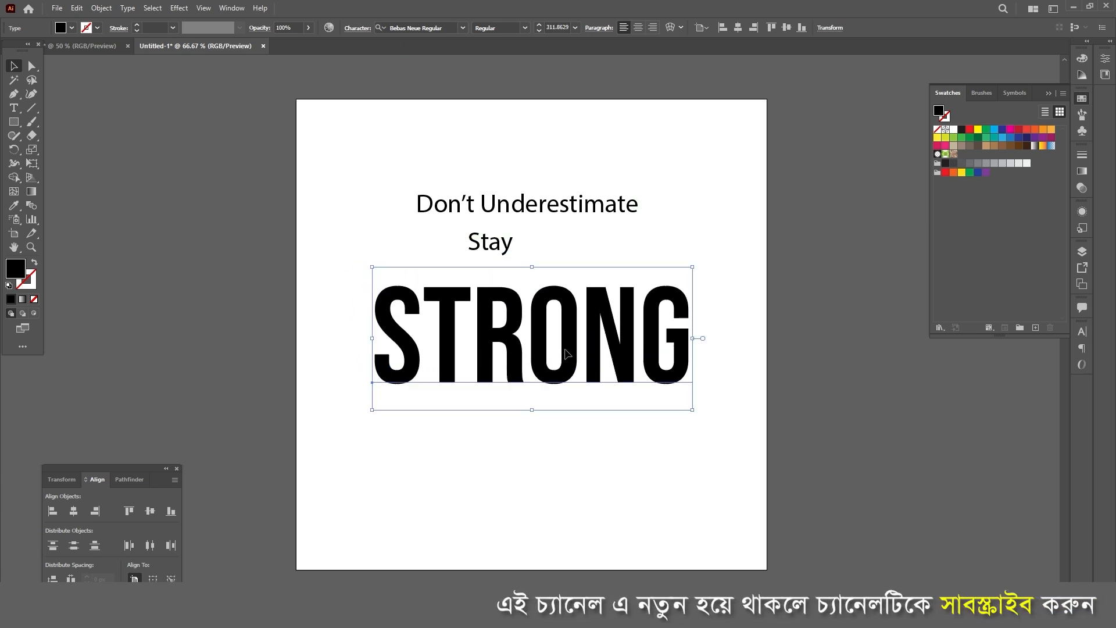
left_click(575, 464)
left_click(567, 339)
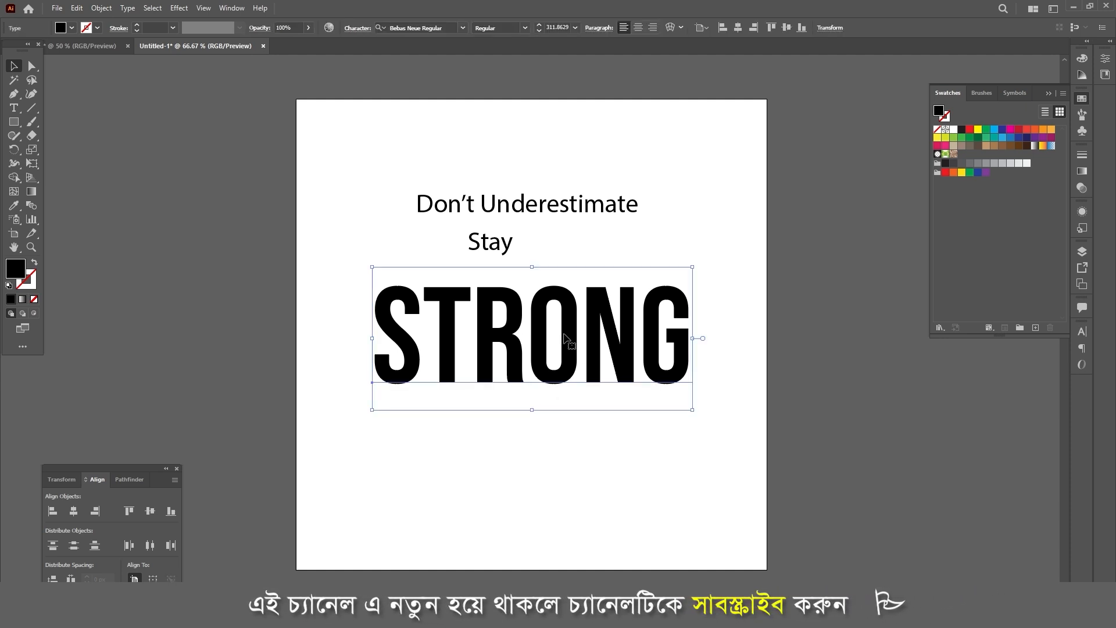
left_click(598, 491)
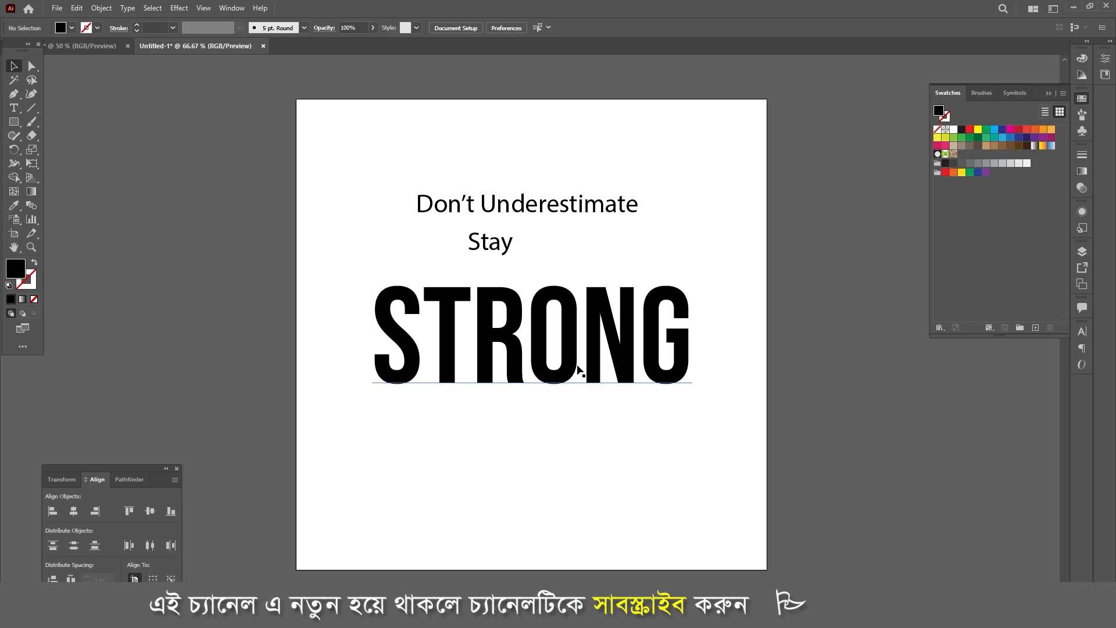
left_click(586, 347)
left_click(573, 451)
Apply All Caps to the "Strong" and "Stay" text
left_click(575, 340)
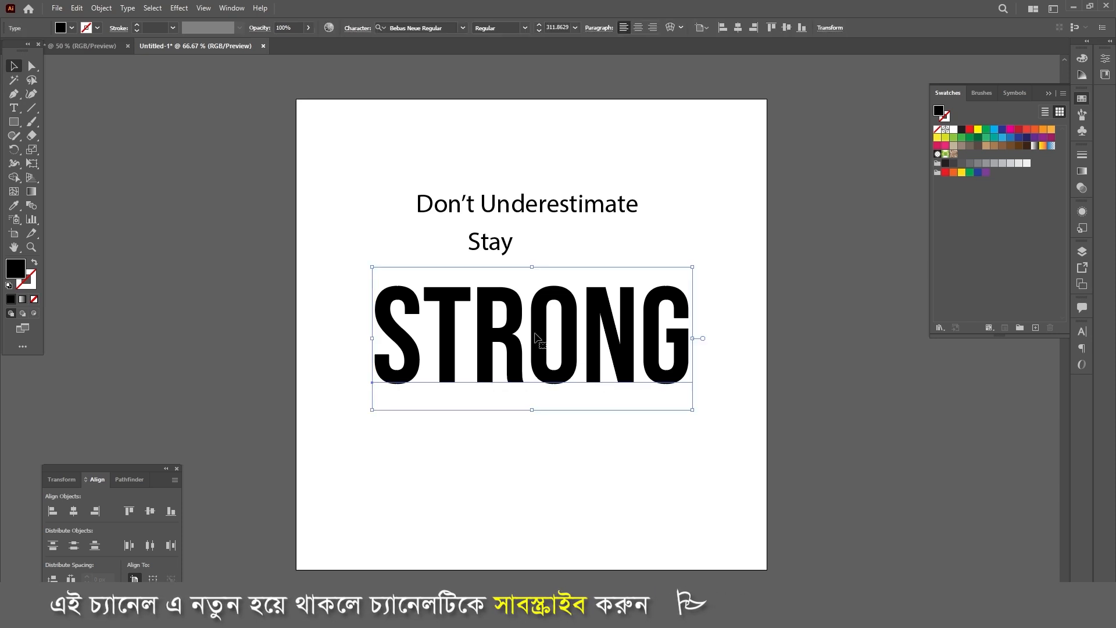
key("ctrl+t")
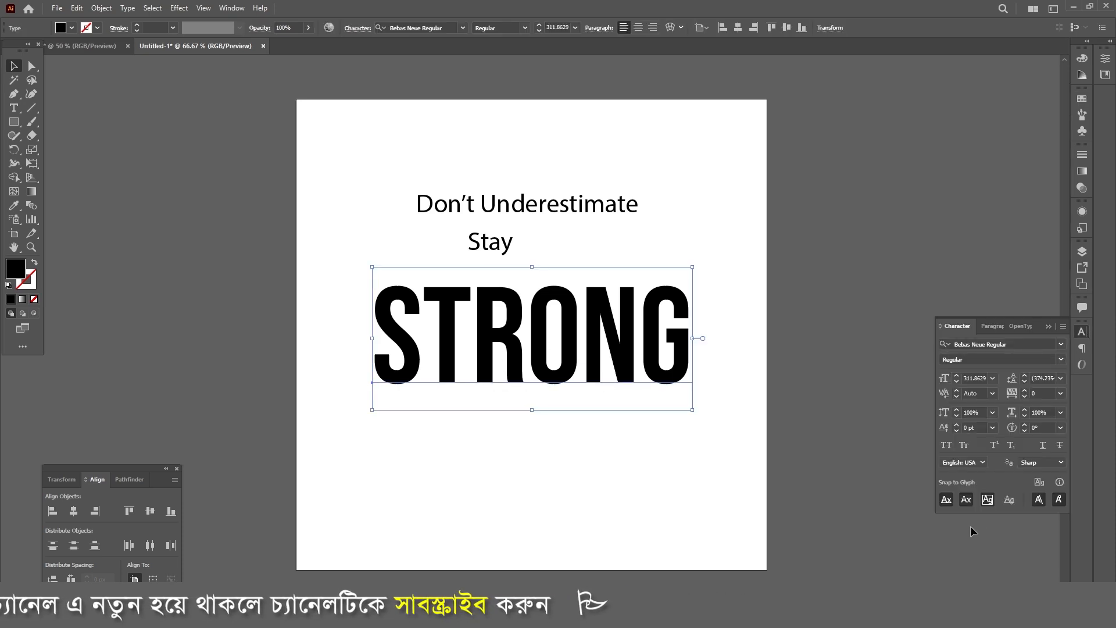
left_click(946, 444)
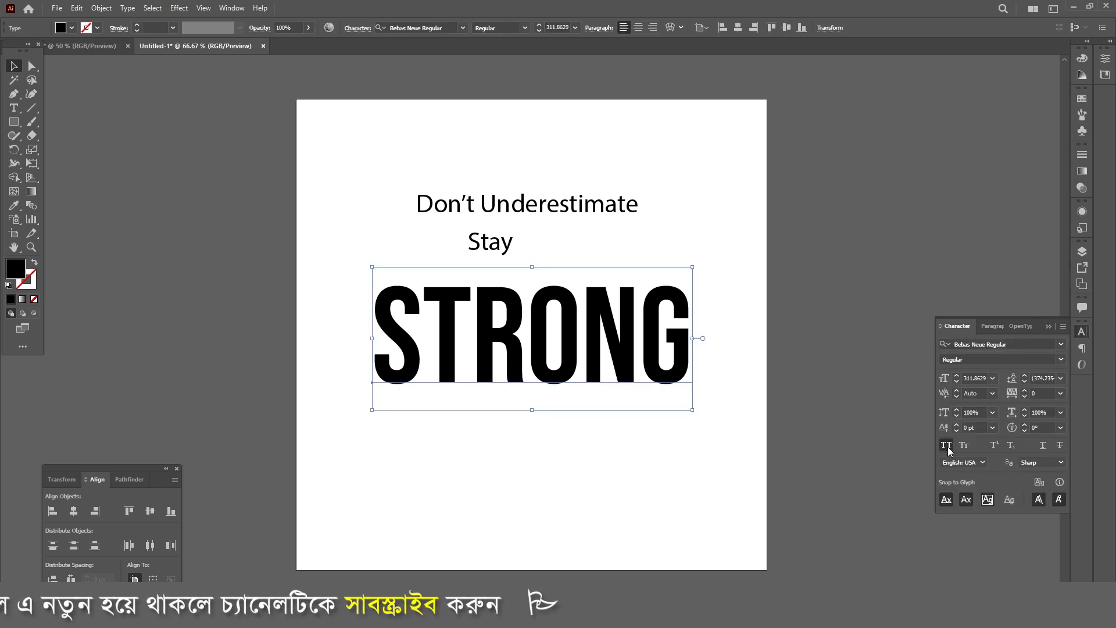
left_click(590, 417)
left_click(564, 381)
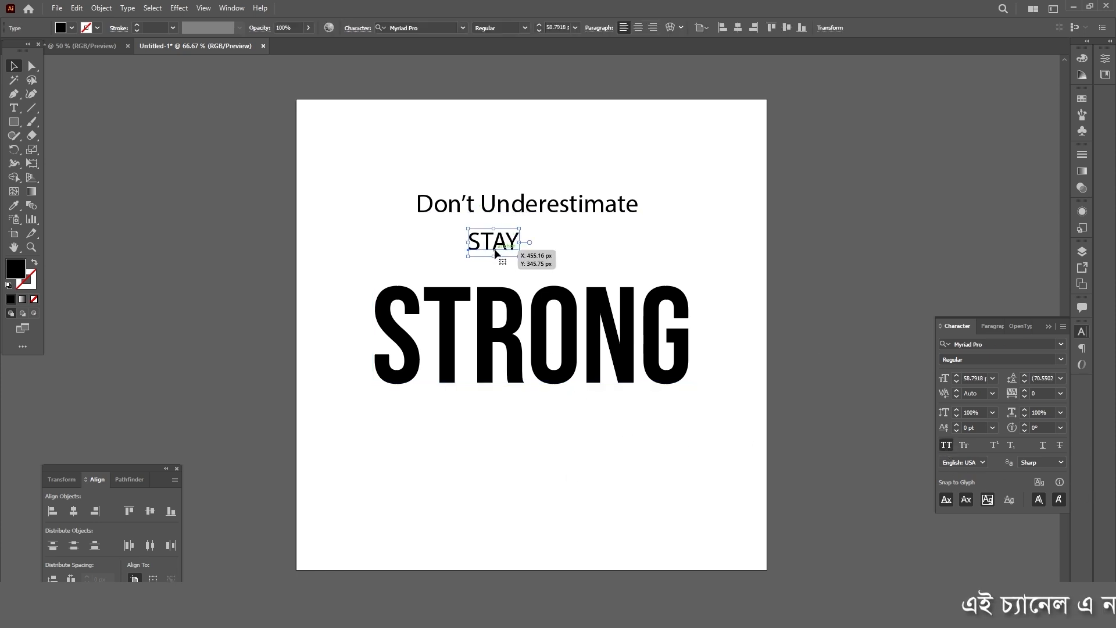
Set the font of "Stay" to Organo and the font of "Don't Underestimate" to French Script MT
left_click(437, 29)
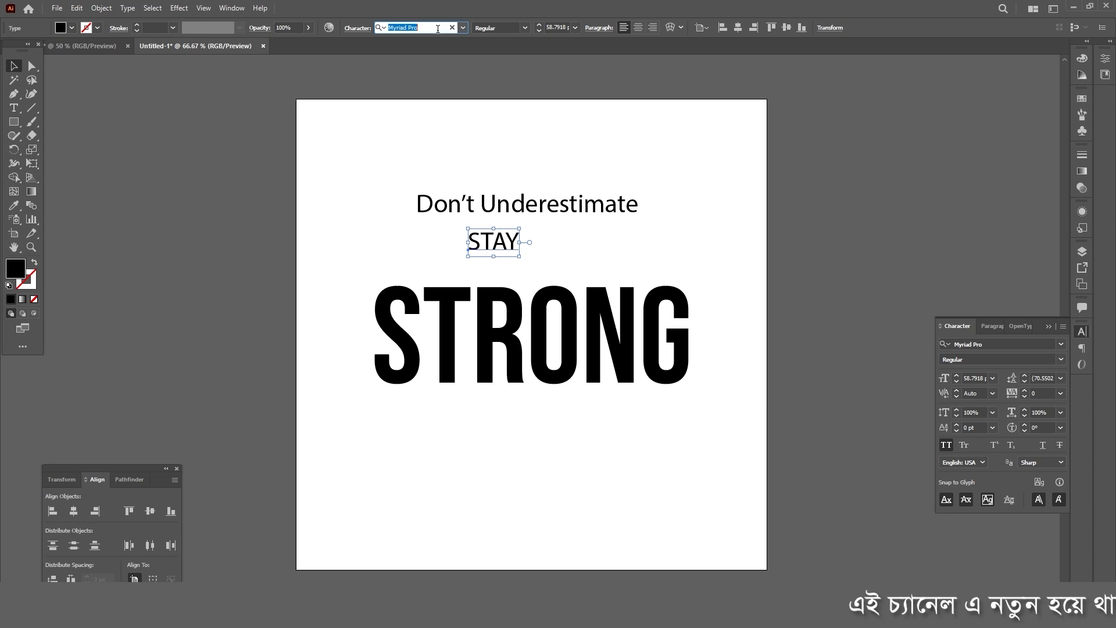
type("n")
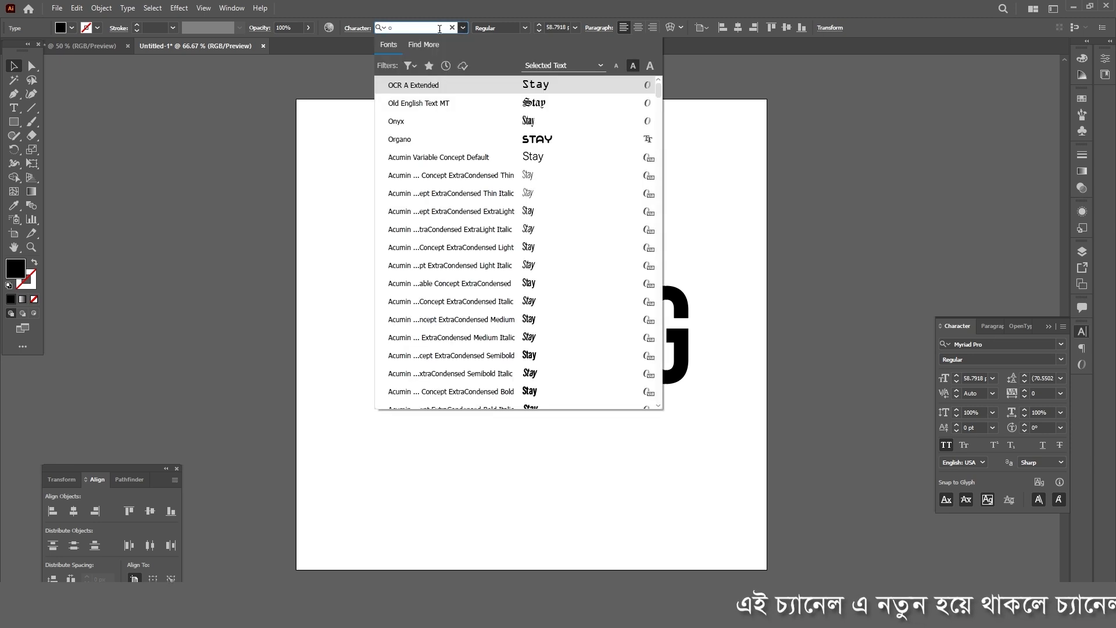
left_click(588, 206)
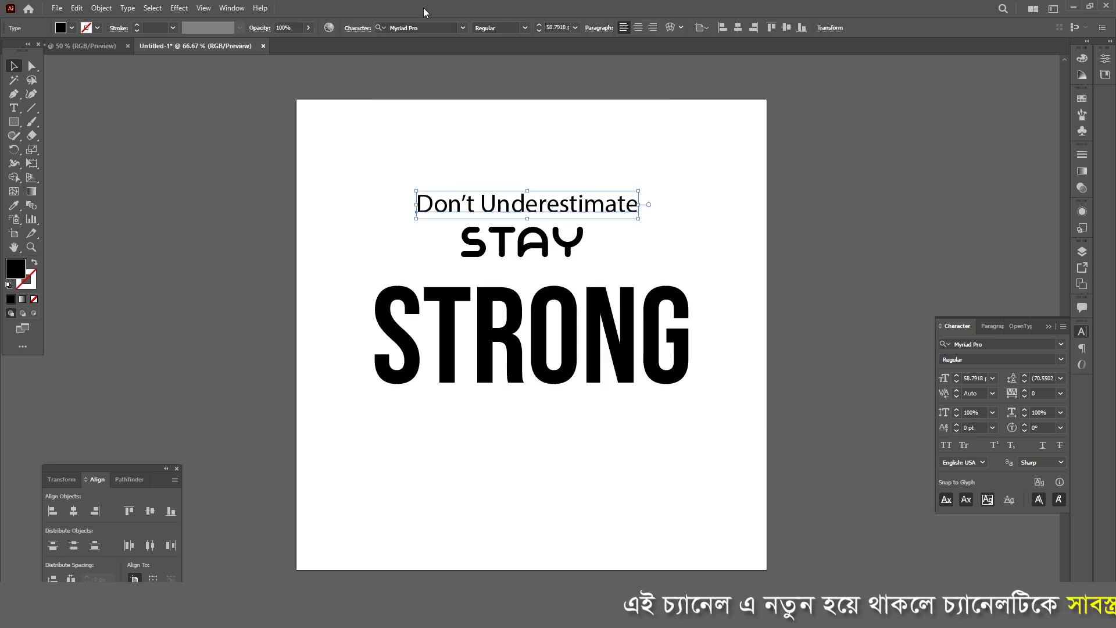
left_click(437, 27)
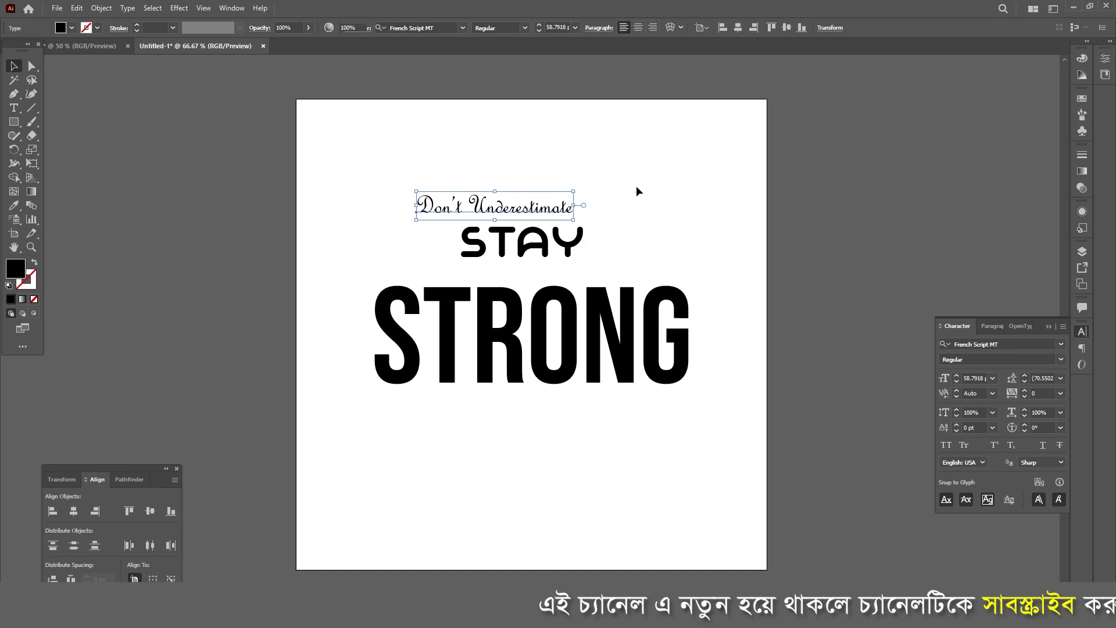
left_click(637, 189)
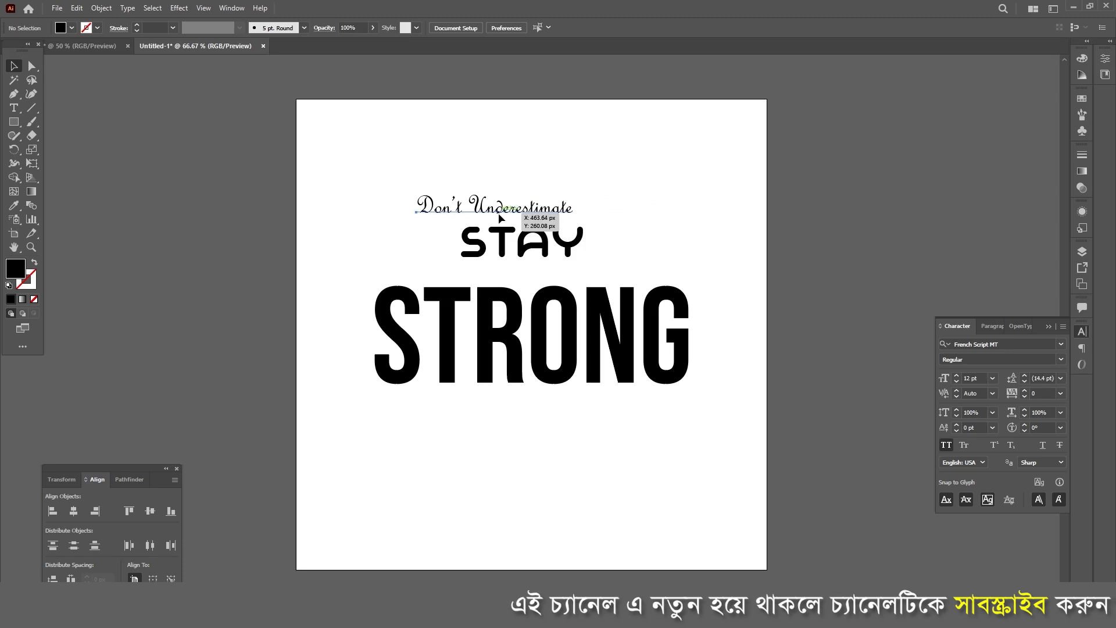
Enlarge the "Don't Underestimate" text slightly, by roughly a fifth, keeping it above "STAY"
left_click(569, 203)
scroll(569, 202, "up", 2)
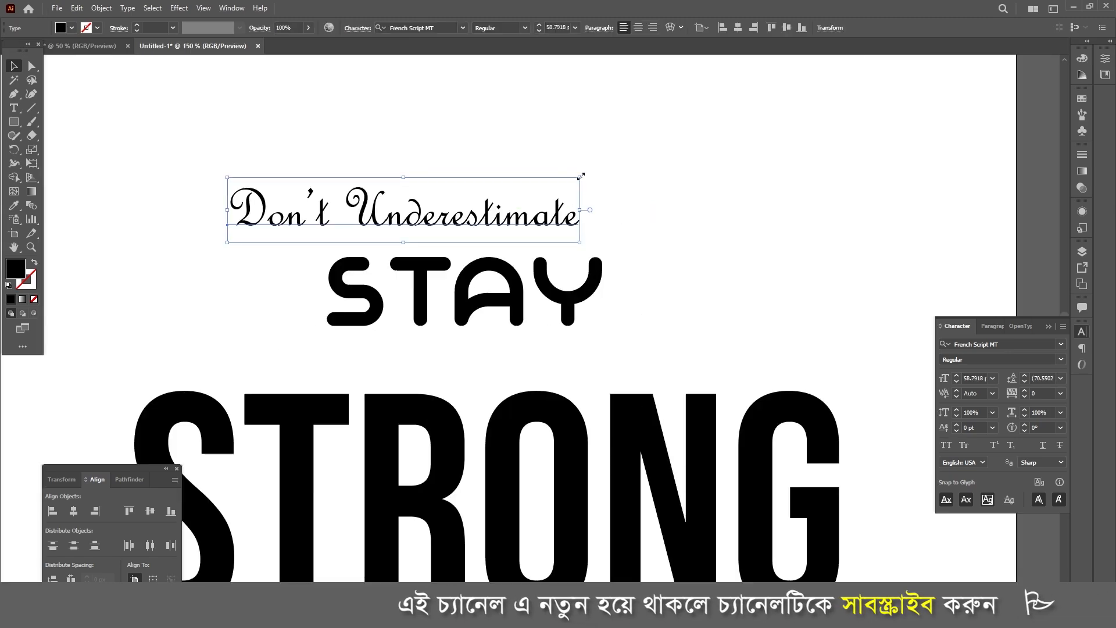
left_click_drag(579, 176, 646, 157)
scroll(581, 180, "down", 2)
left_click_drag(373, 123, 634, 407)
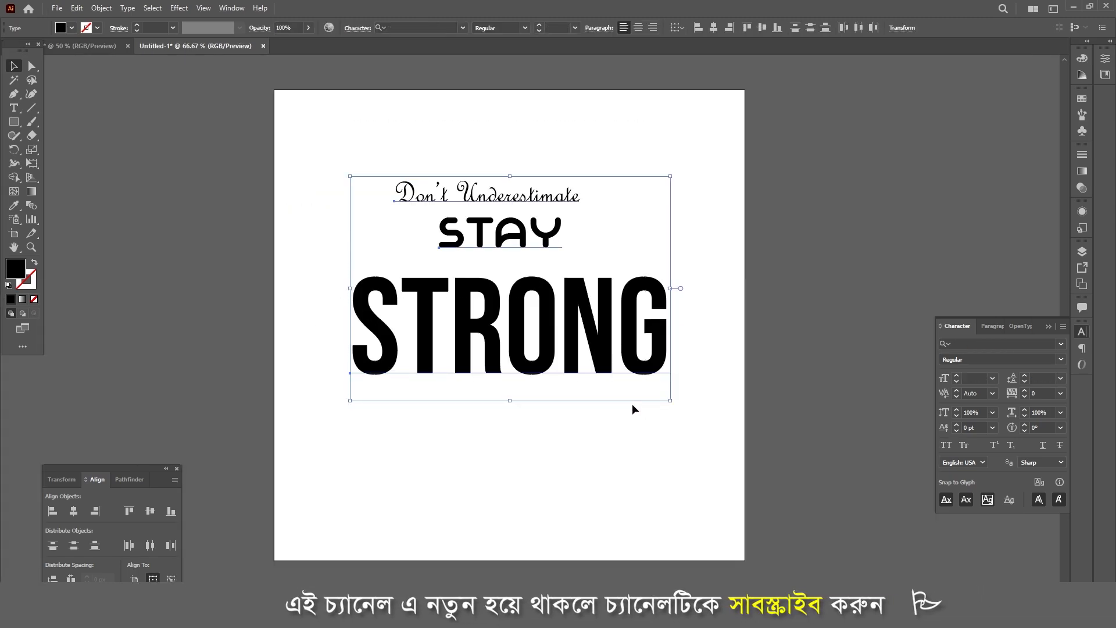
left_click(543, 442)
left_click(511, 341)
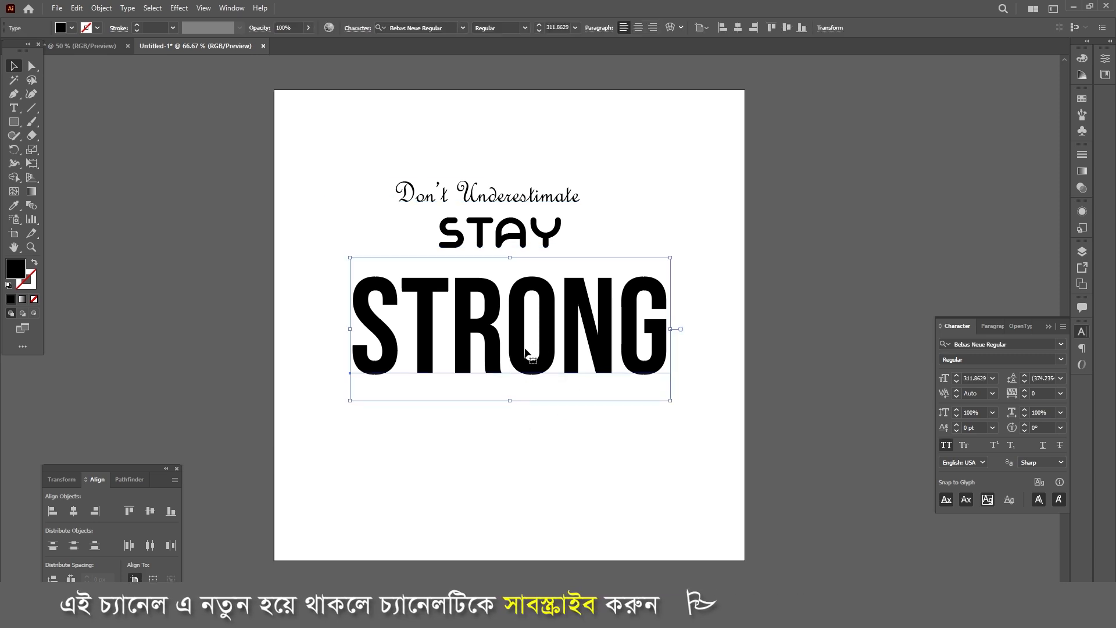
left_click(538, 439)
Move "STRONG" slightly up toward "STAY" and place a duplicate of it directly below
left_click(545, 353)
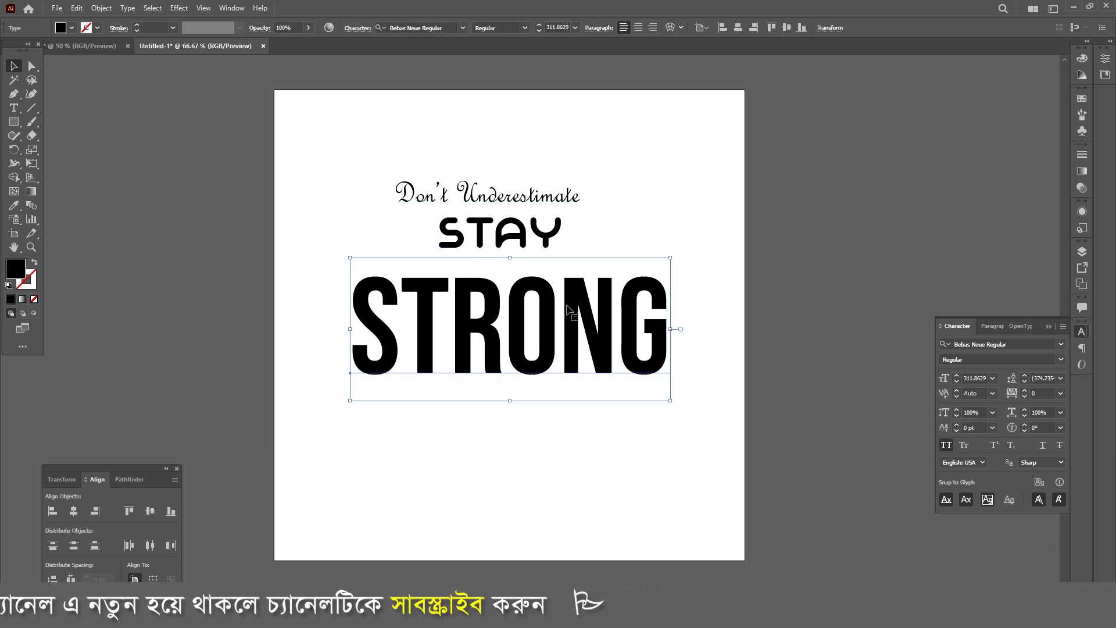
scroll(545, 353, "down", 2)
left_click_drag(560, 268, 564, 255)
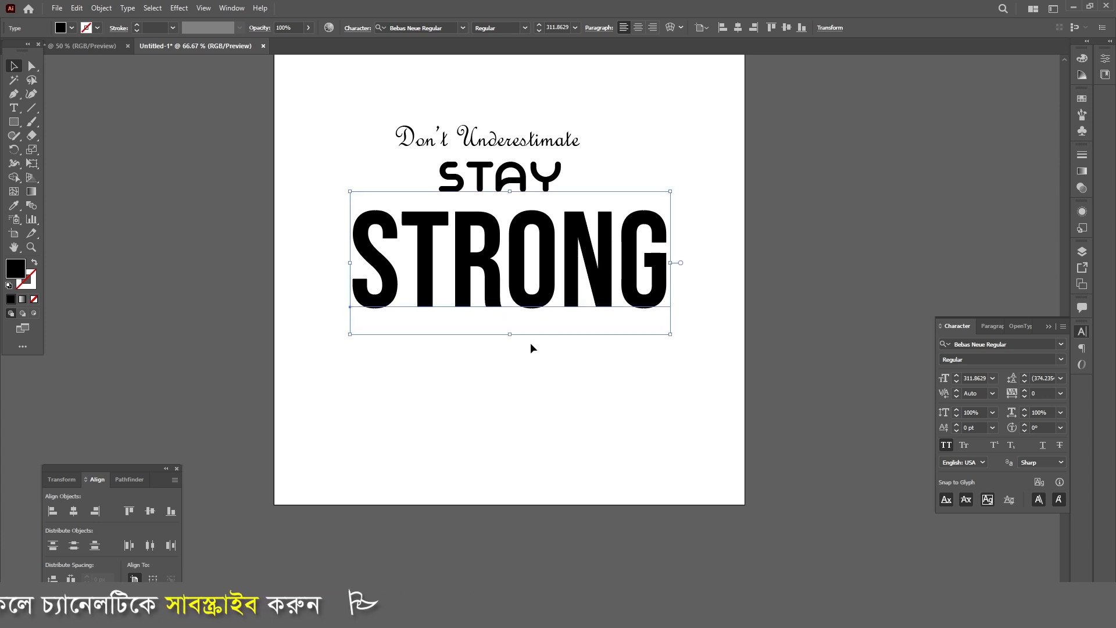
left_click_drag(550, 271, 549, 374)
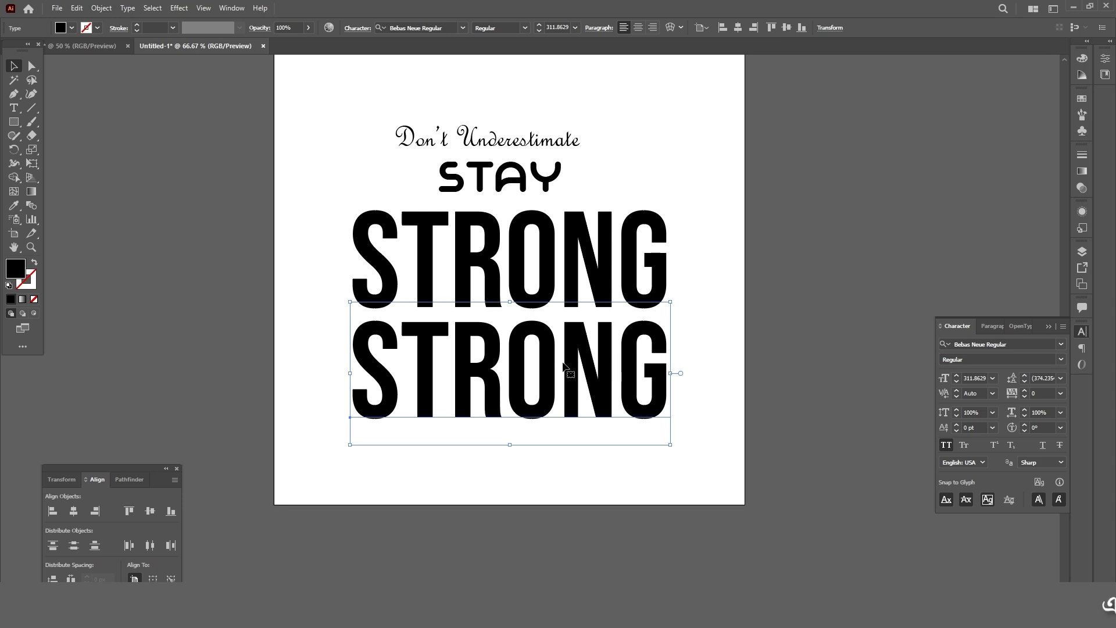
left_click(701, 375)
Fill the upper "STRONG" text with dark red
left_click(560, 381)
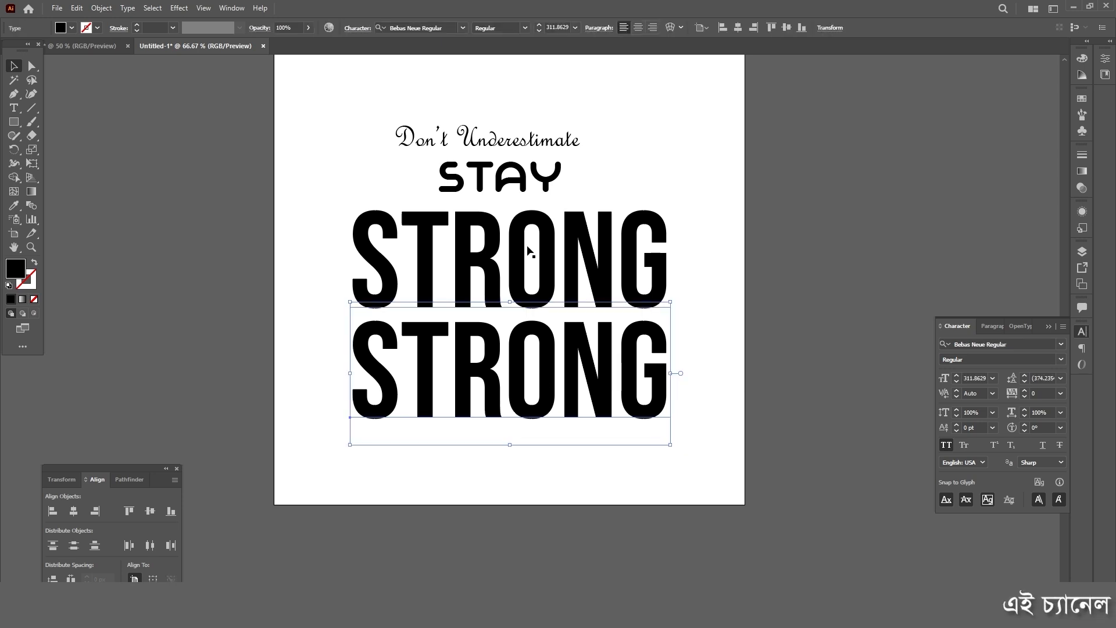
left_click(1081, 98)
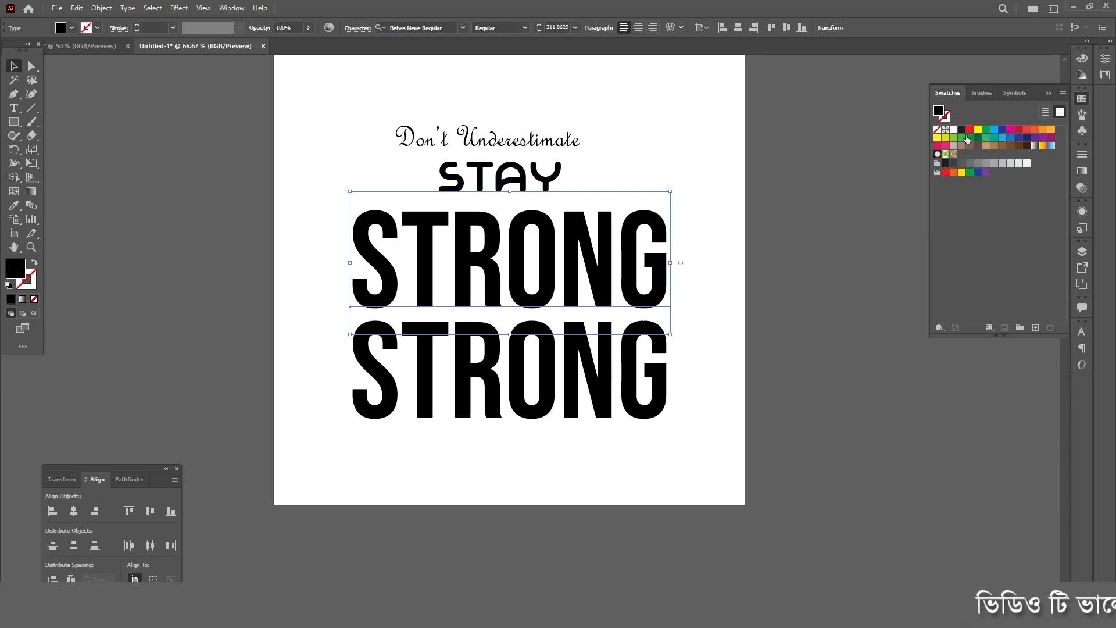
left_click(1020, 129)
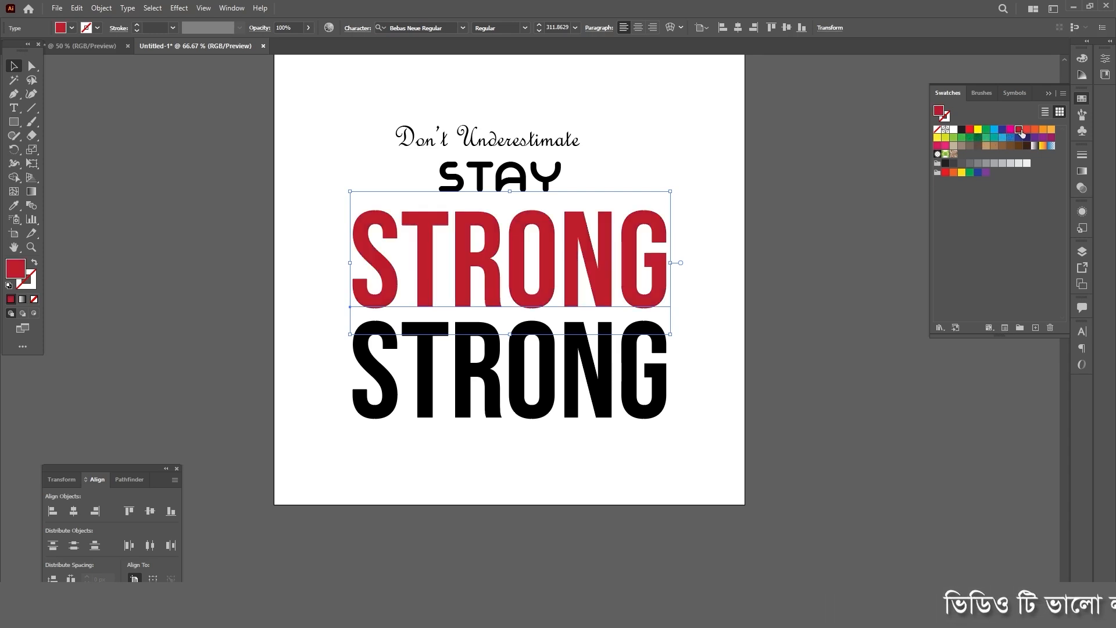
left_click(560, 462)
left_click(501, 269)
Turn the lower "STRONG" into outline text with no fill and a 3 pt black stroke
left_click(467, 354)
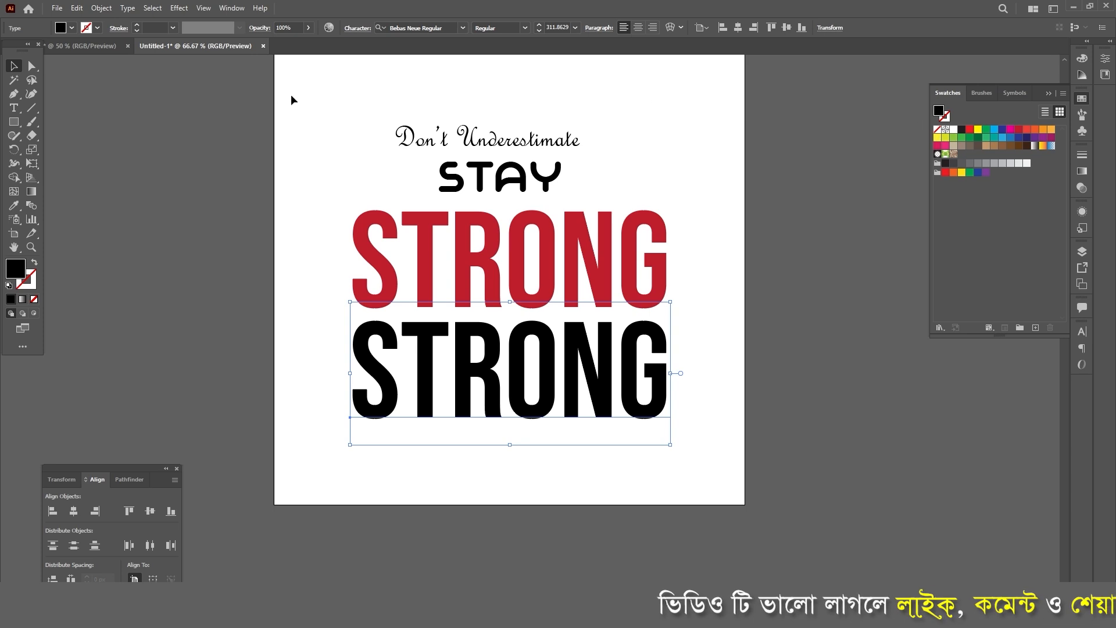
left_click(937, 130)
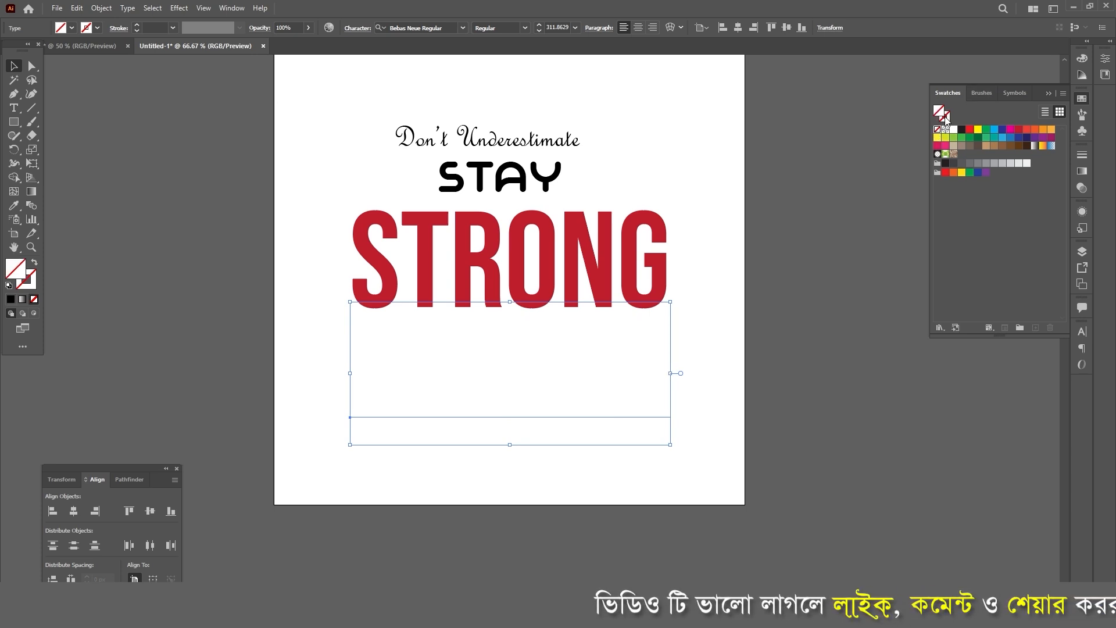
left_click(962, 130)
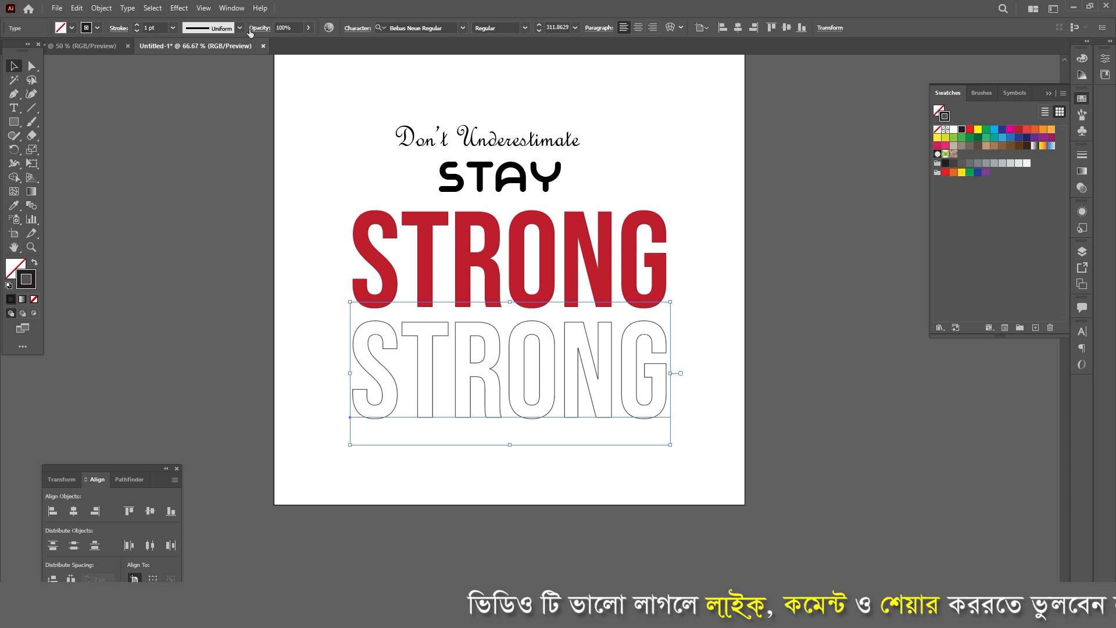
left_click(137, 25)
left_click(137, 26)
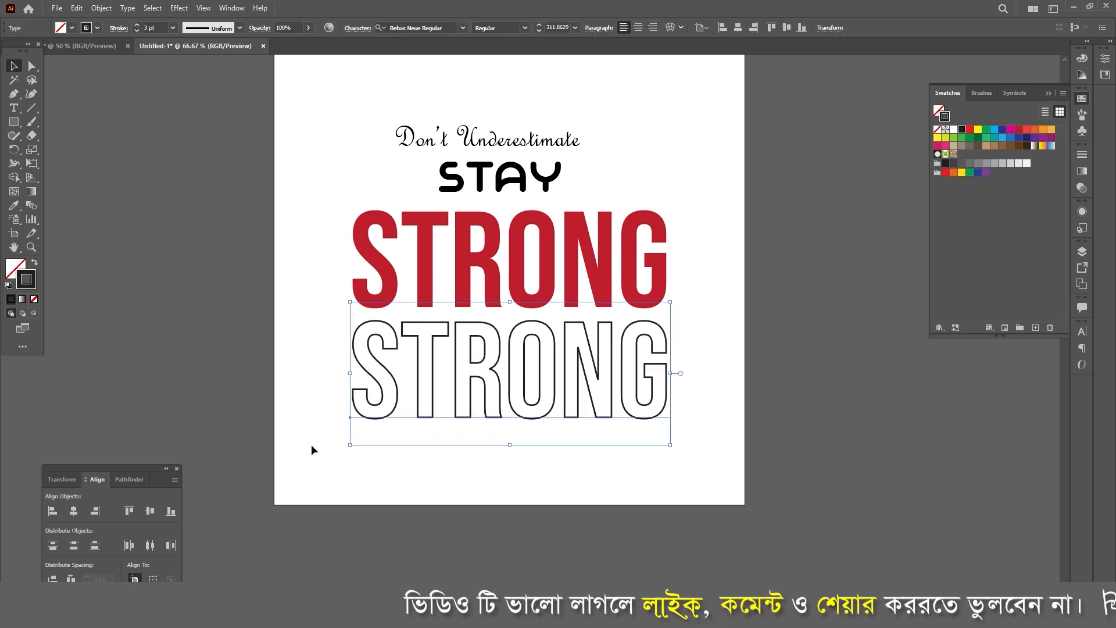
Duplicate the outlined "STRONG" straight down so it half overlaps the original, and nudge the copy slightly lower
scroll(312, 451, "down", 1)
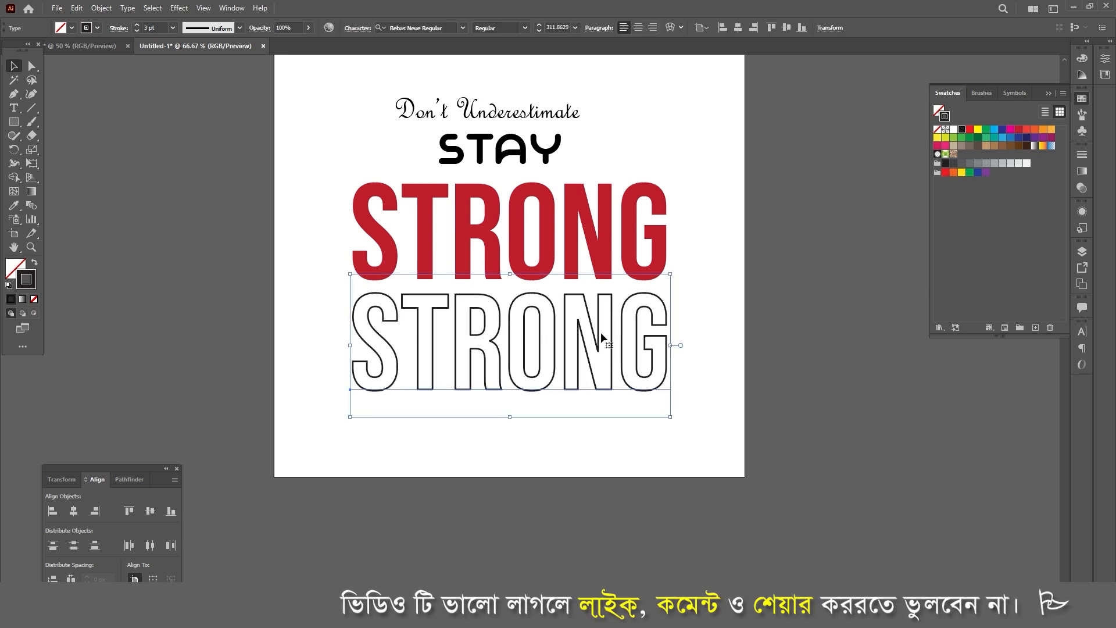
left_click_drag(601, 332, 608, 391)
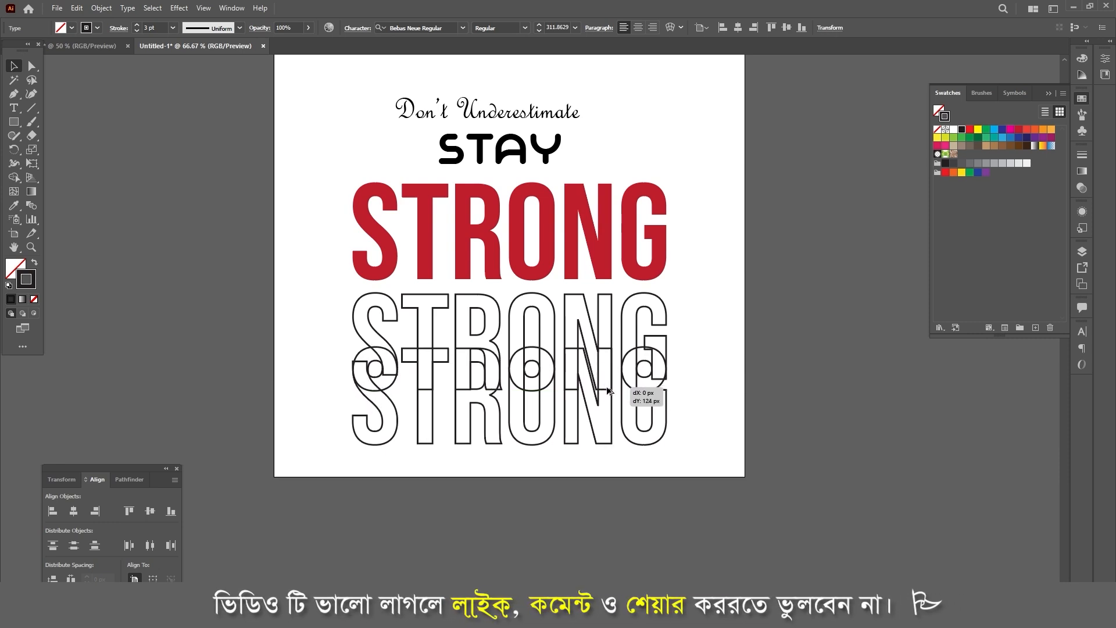
left_click(701, 390)
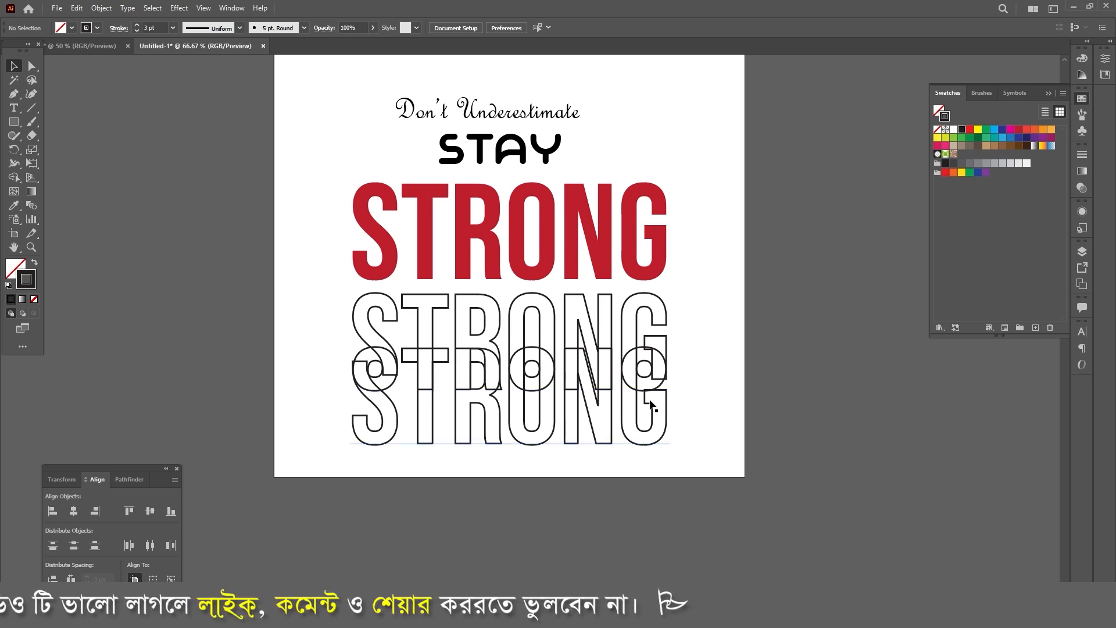
left_click(607, 414)
key("shift+Down")
key("shift+Down")
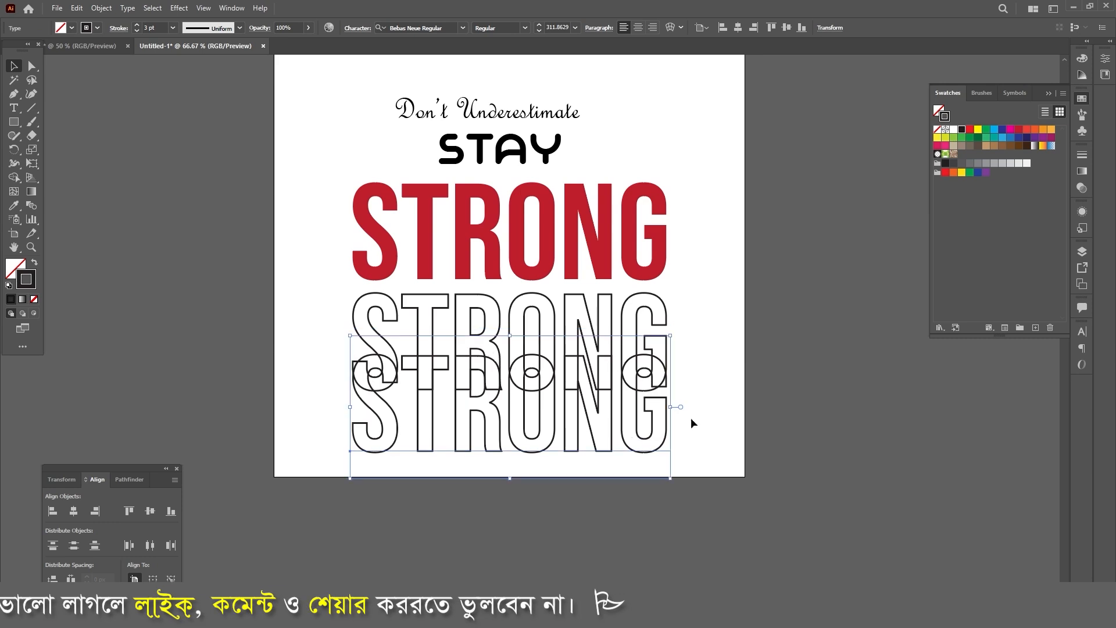
left_click(690, 417)
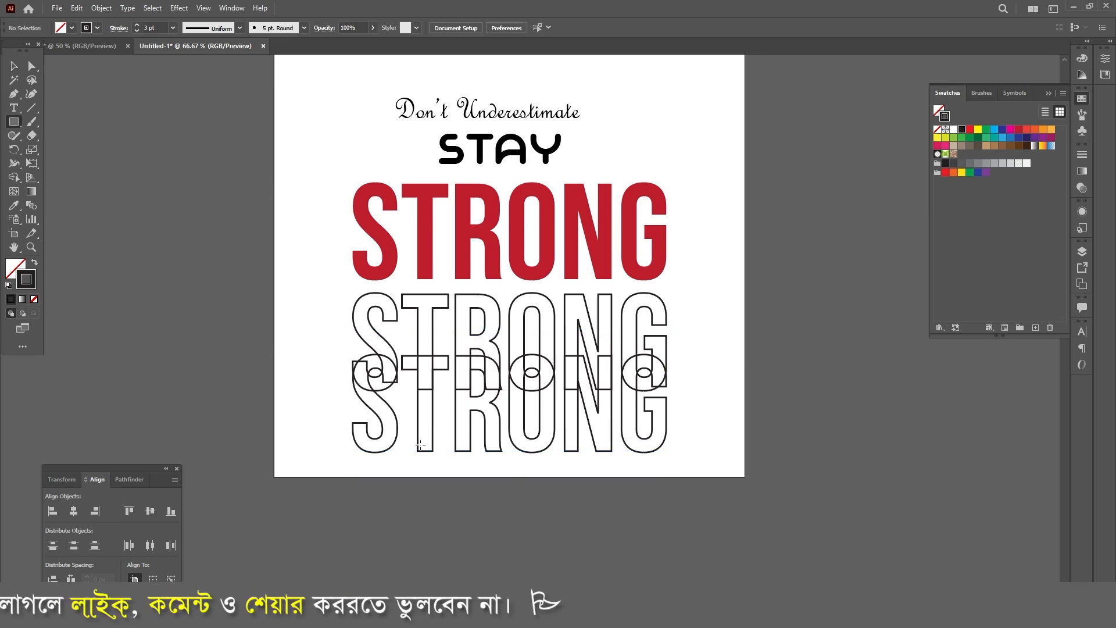
Draw a strokeless rectangle about 768 × 133 px over the lower half of the bottom outlined "STRONG" and clip that text to it
left_click_drag(343, 402, 679, 460)
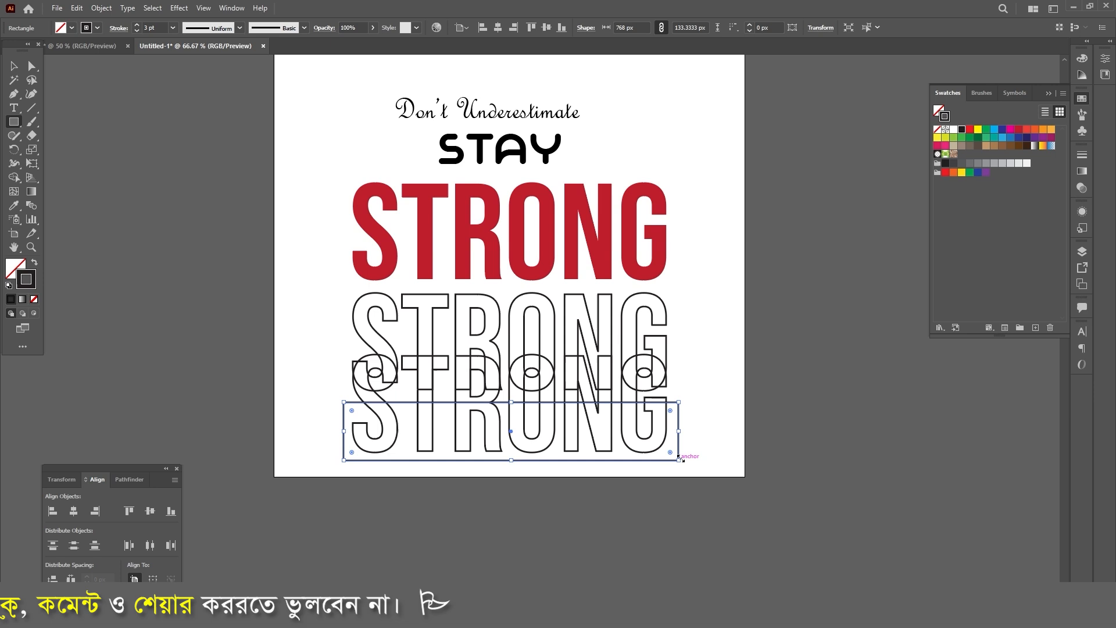
left_click(938, 129)
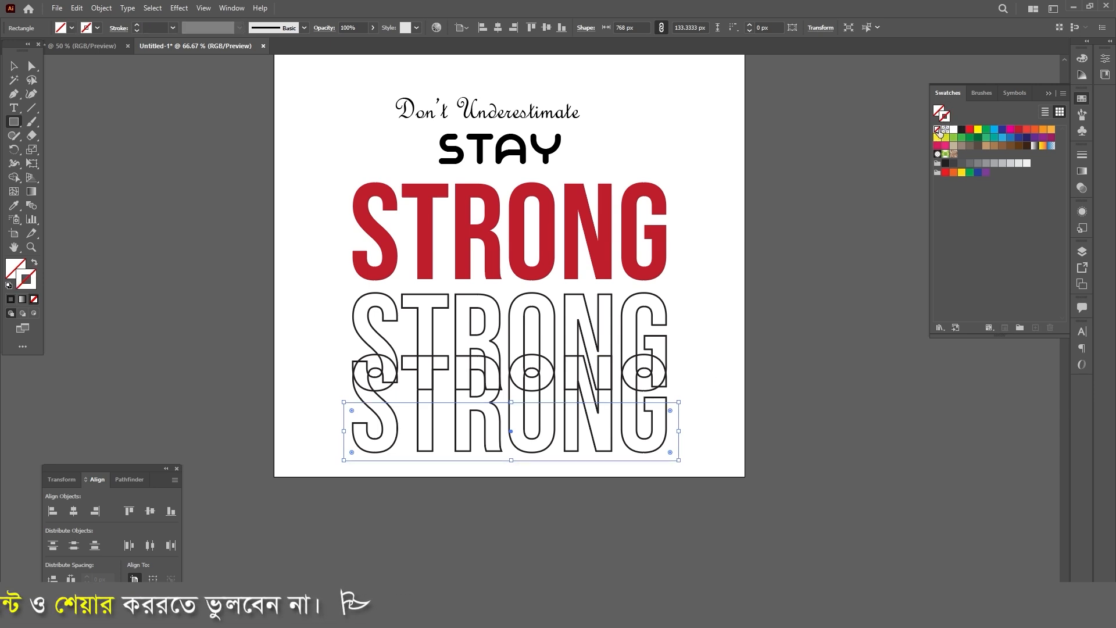
left_click(647, 454, "shift")
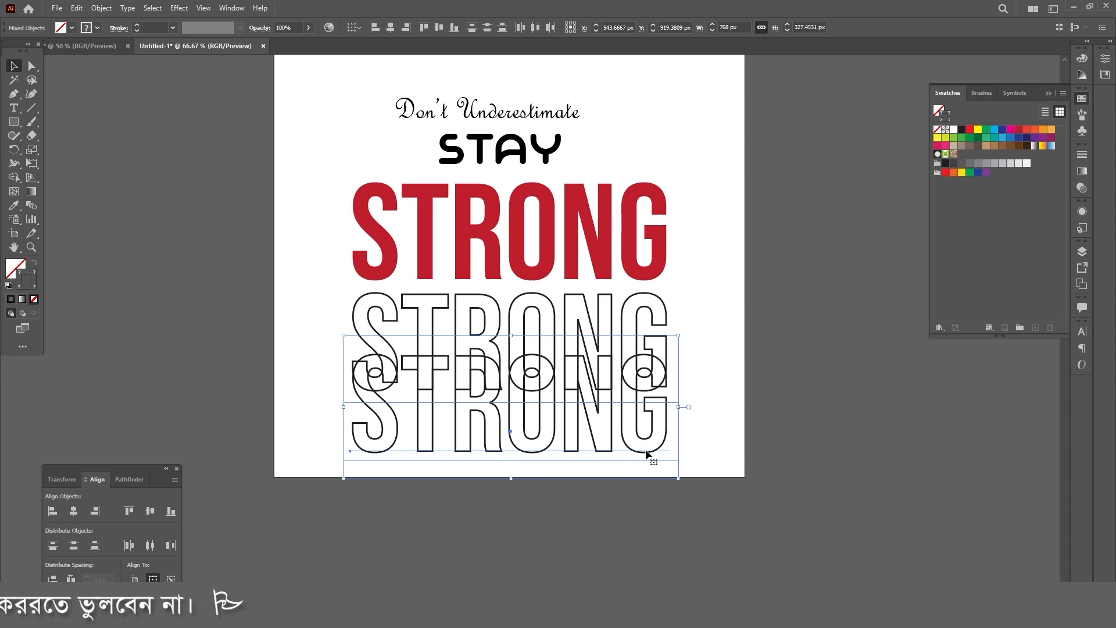
right_click(647, 454)
left_click(698, 360)
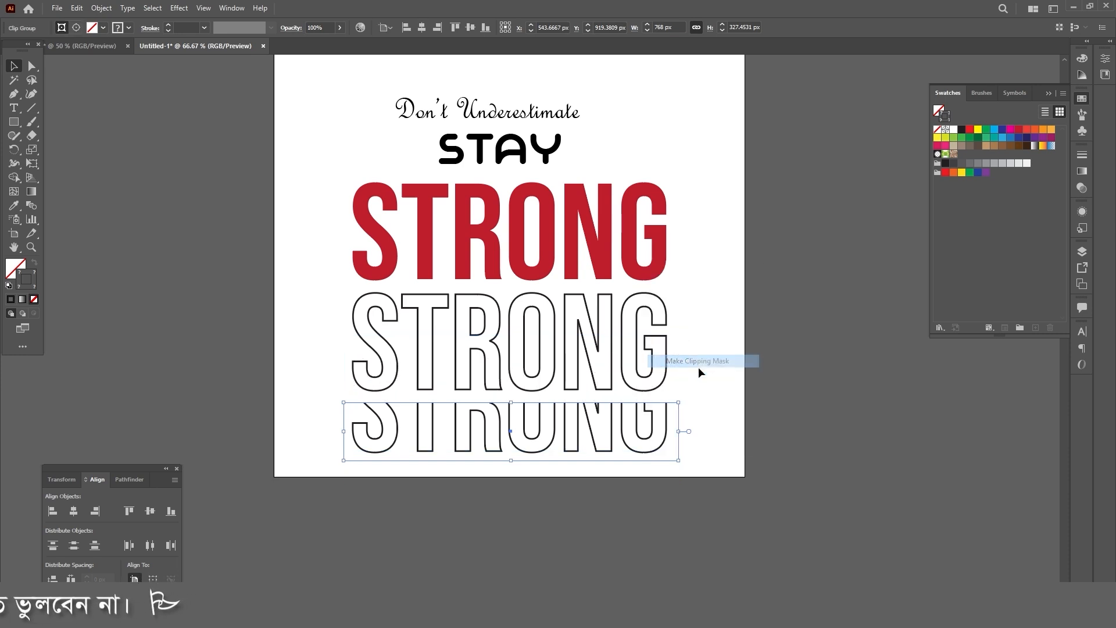
Raise the bottom edge of the clipped "STRONG" group's mask rectangle so it is about 125 px high
left_click(703, 451)
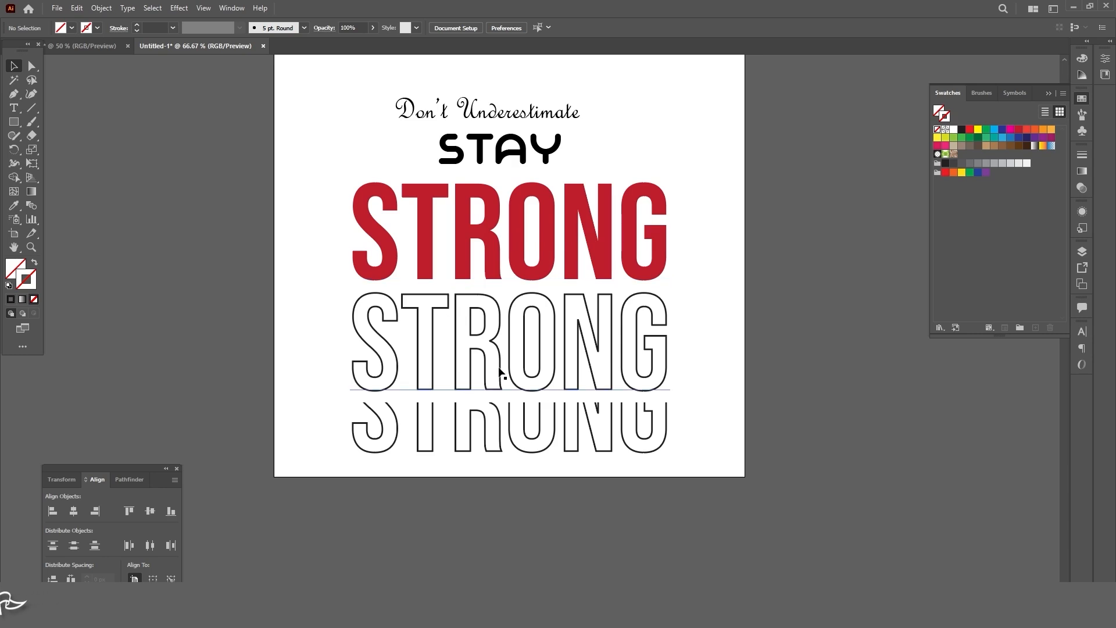
left_click(497, 420)
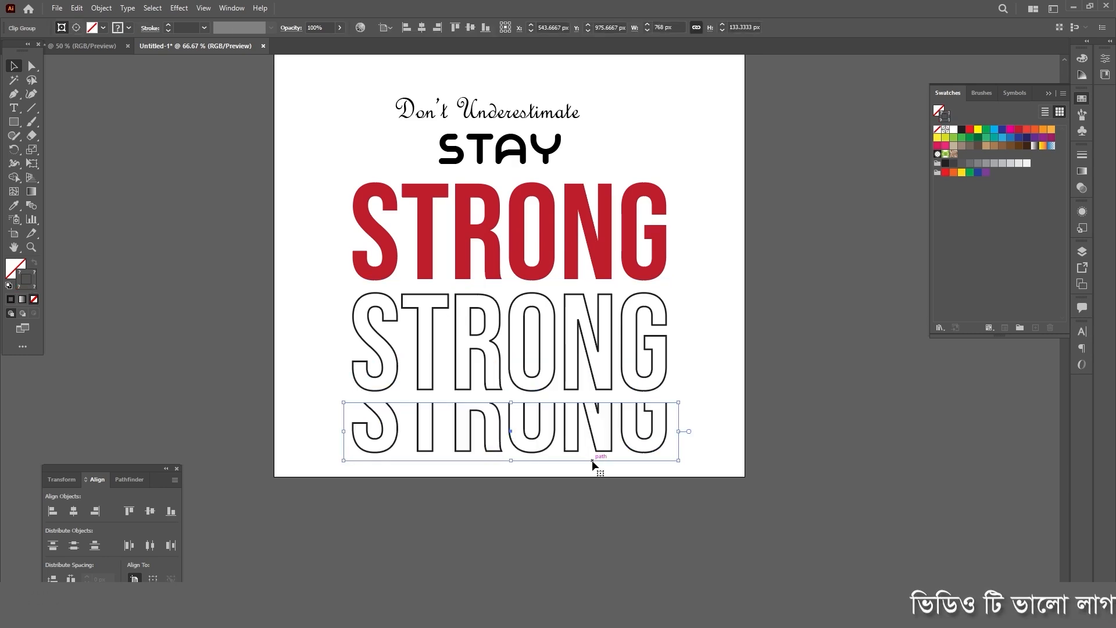
left_click(32, 66)
left_click(369, 461)
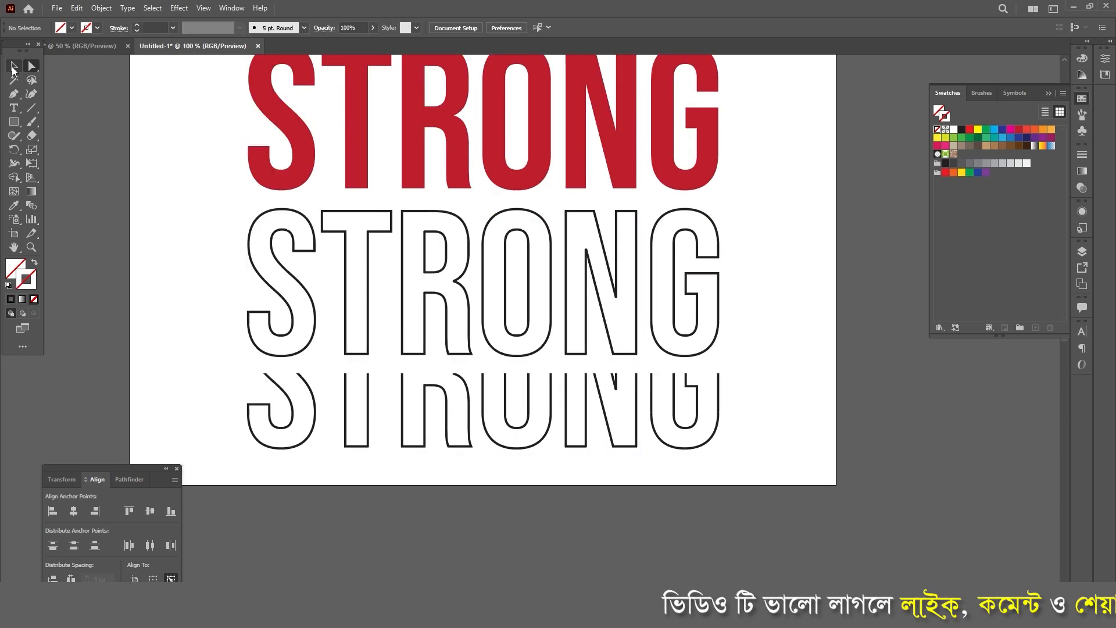
Move the whole text design straight up on the artboard by about 105 px
left_click(13, 67)
key("ctrl+minus")
key("ctrl+minus")
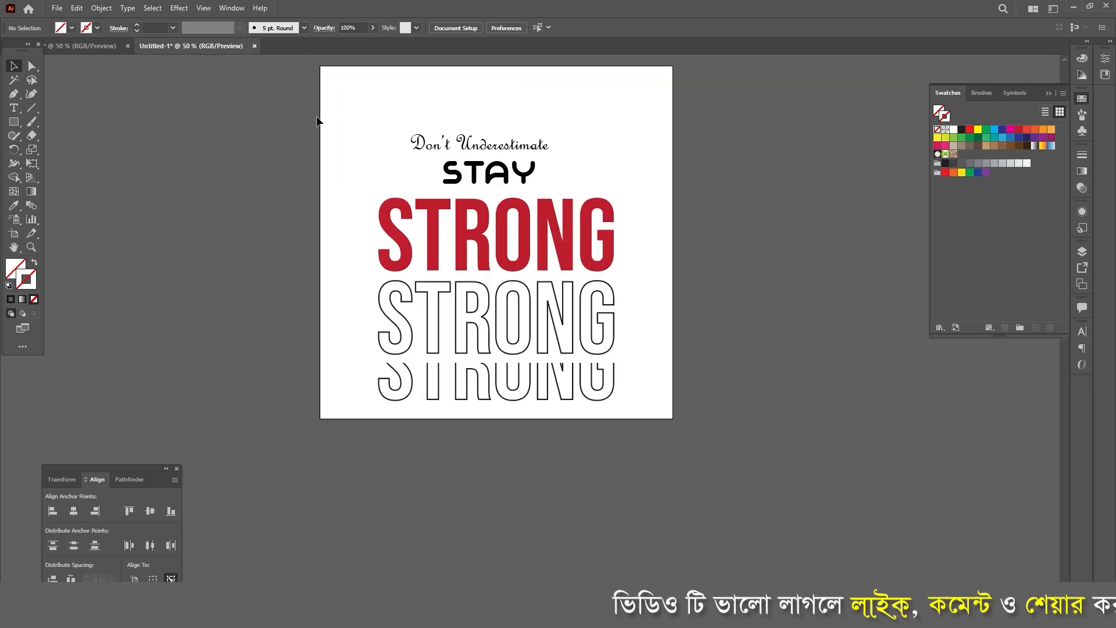
left_click_drag(409, 157, 658, 404)
left_click(603, 380)
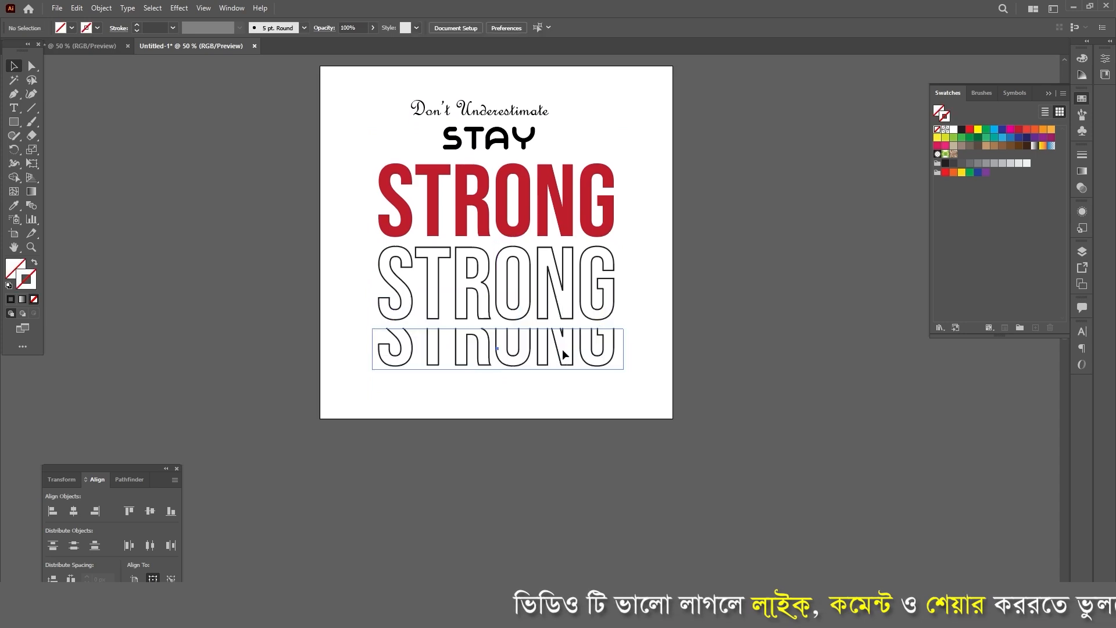
Duplicate the clipped "STRONG" straight down so the copy overlaps the lower part of the original
key("ctrl+plus")
key("ctrl+plus")
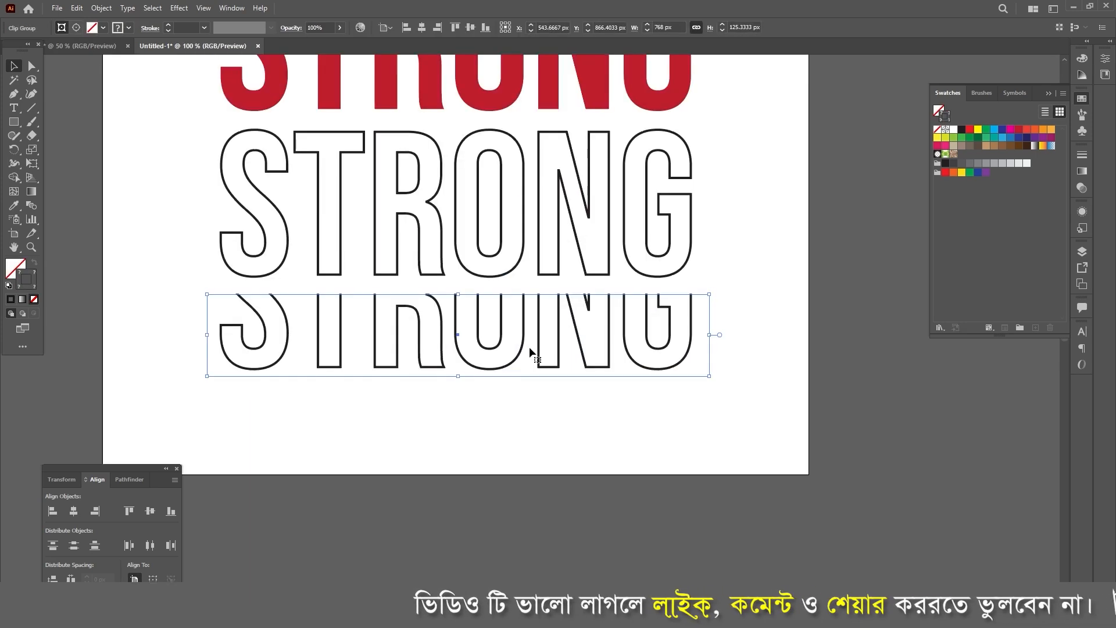
left_click_drag(521, 339, 521, 388)
Lower the top edge of the copy's clipping rectangle to about 69 px high, clear of the clipped "STRONG" above
left_click(32, 67)
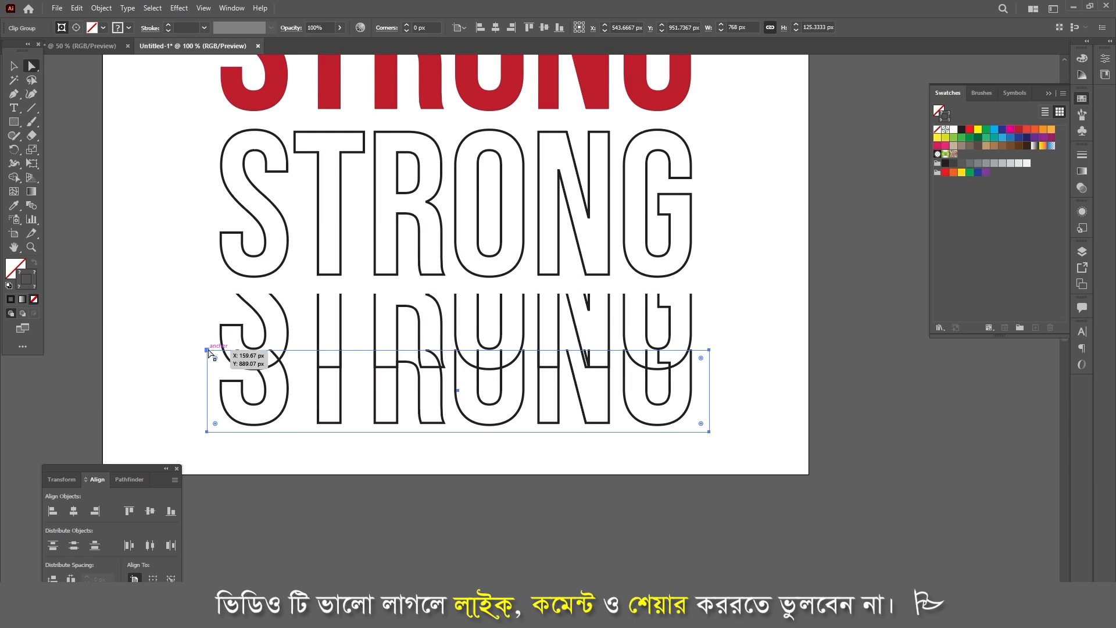
left_click(709, 350)
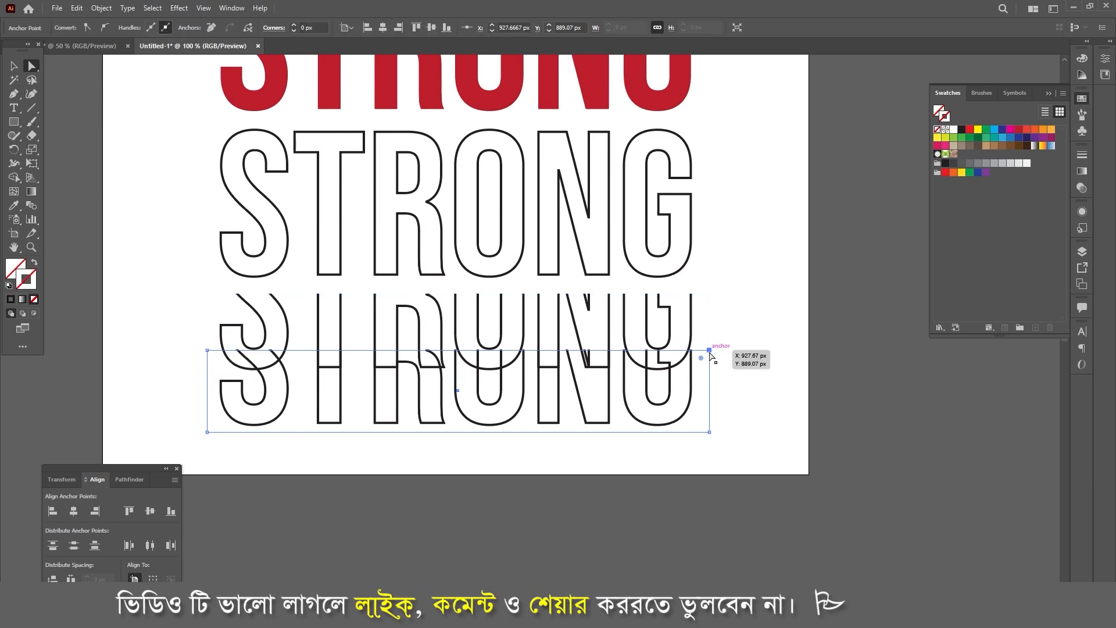
left_click(208, 351, "shift")
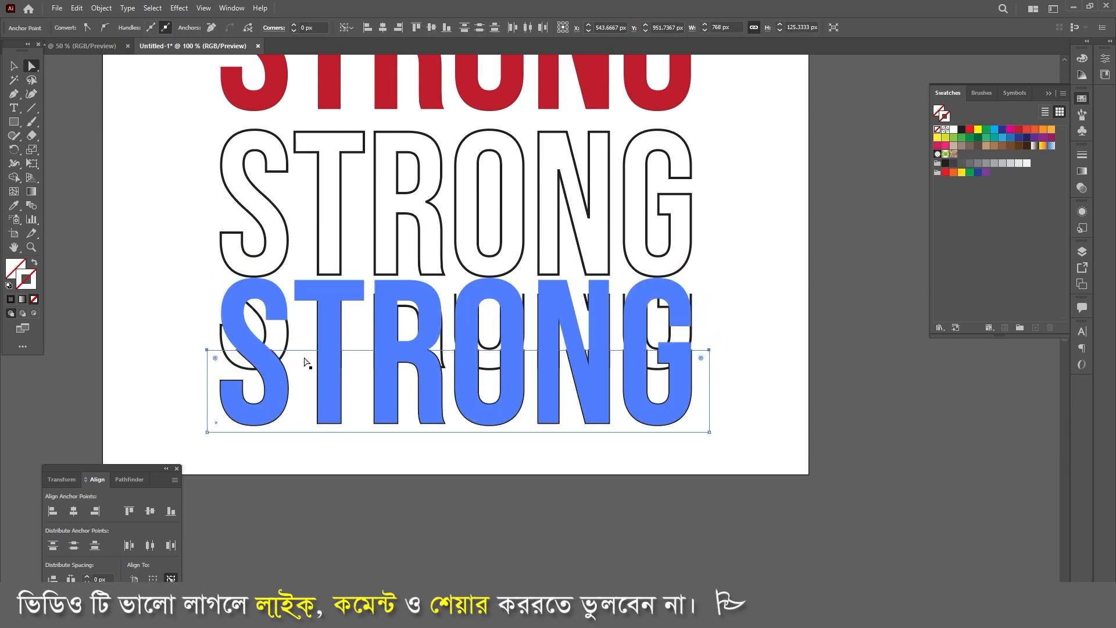
left_click_drag(710, 350, 699, 386)
scroll(720, 378, "down", 1)
scroll(721, 378, "up", 1)
left_click(183, 154)
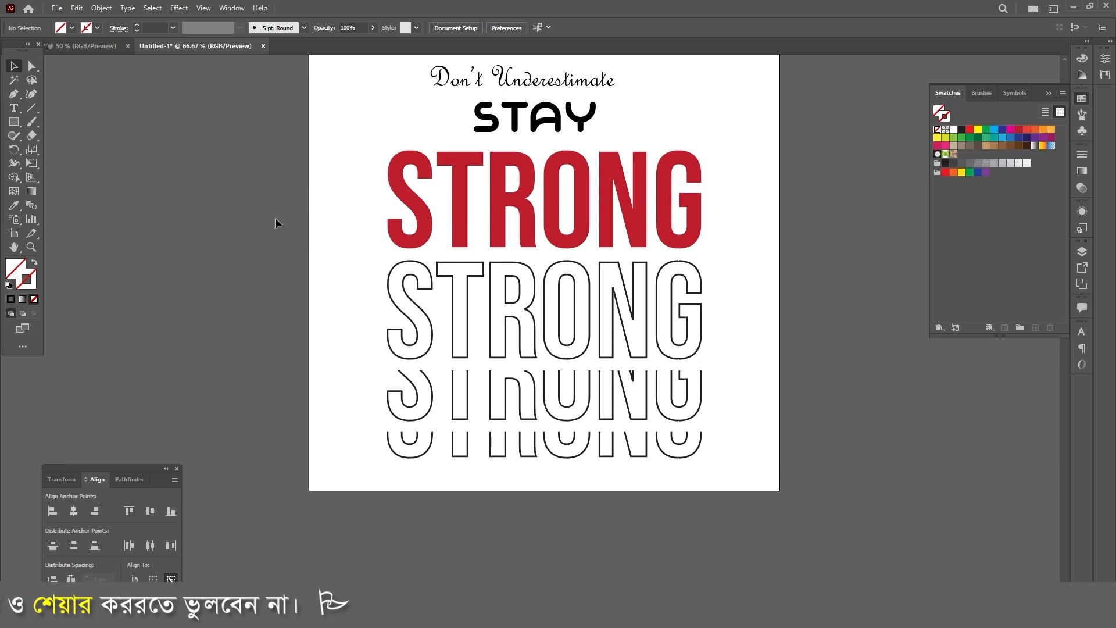
Set the opacity of the upper clipped "STRONG" group to 40%
key("v")
left_click(598, 393)
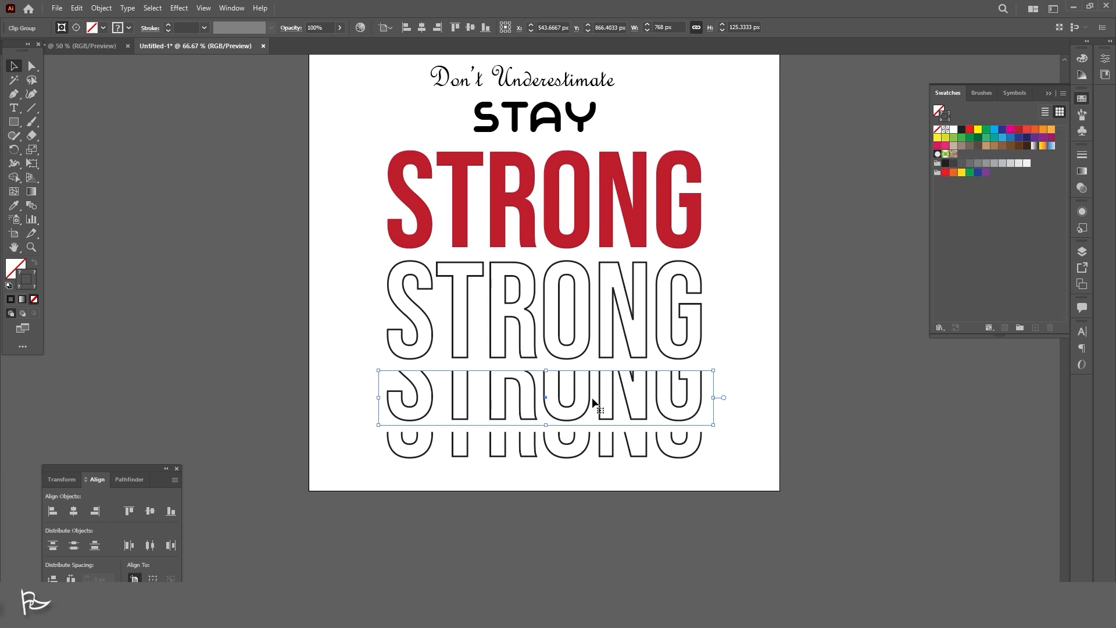
left_click(1082, 189)
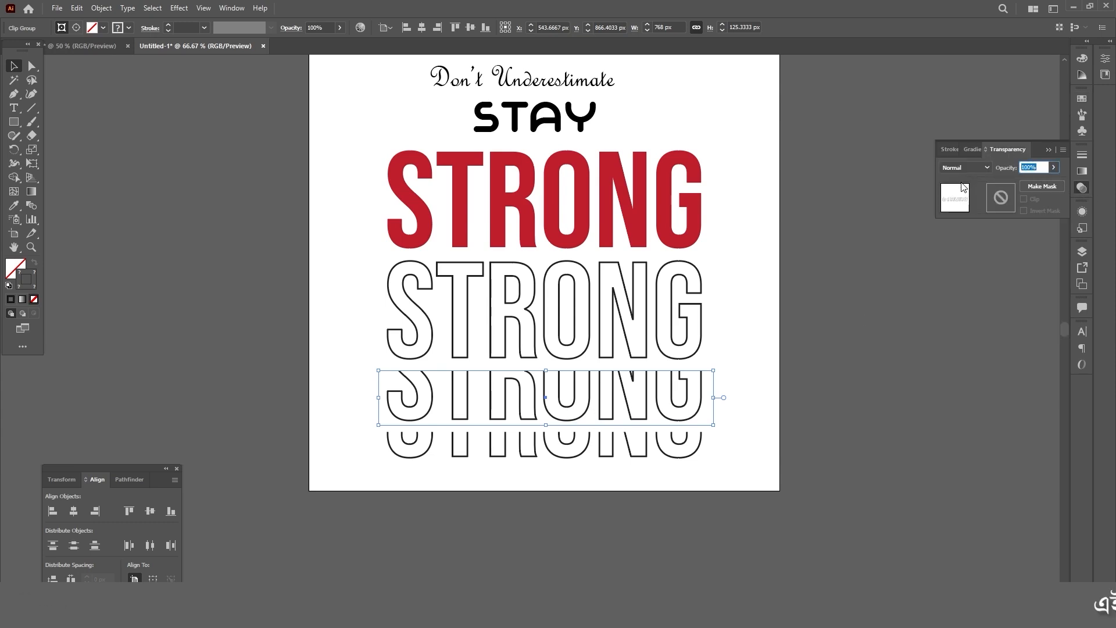
type("40")
left_click(750, 381)
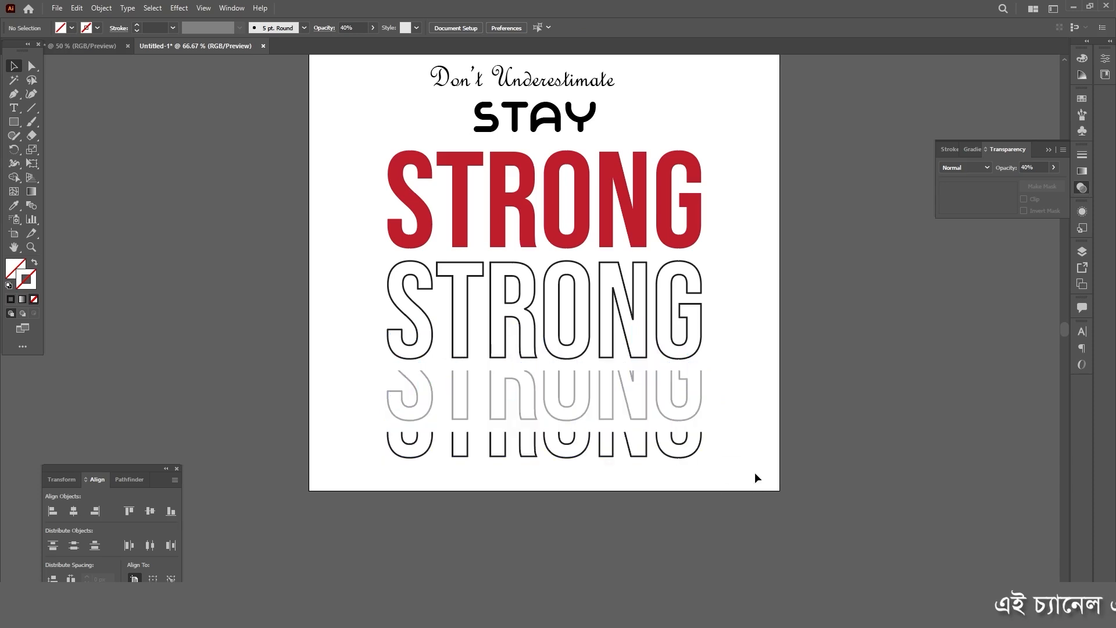
Set the opacity of the bottom clipped "STRONG" group to 10%
left_click(591, 457)
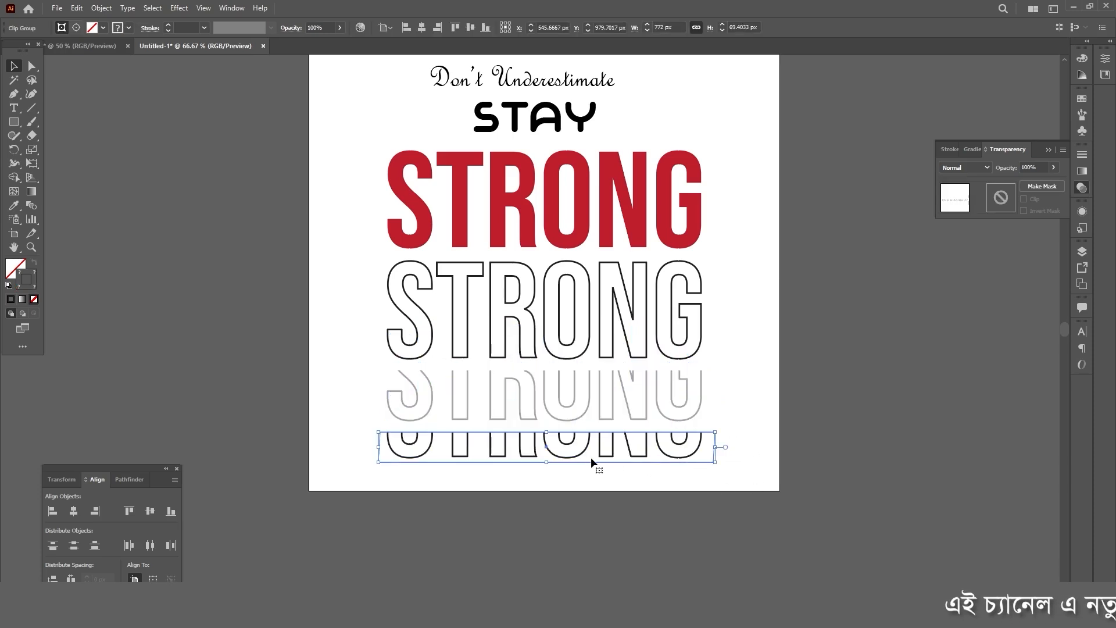
left_click(1038, 167)
type("10")
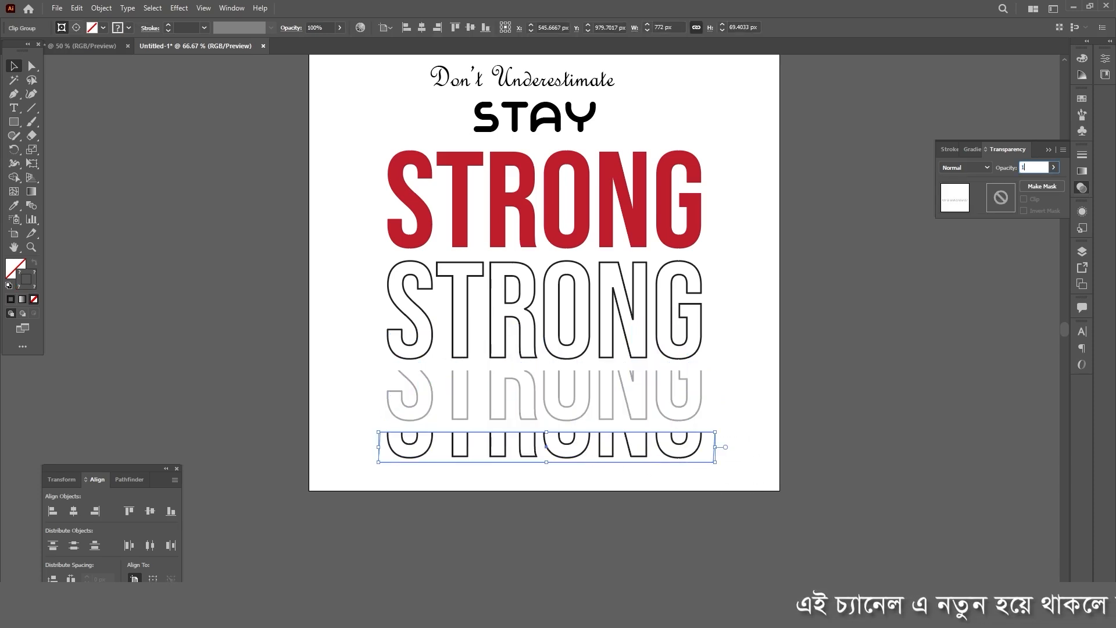
left_click(588, 491)
Enlarge "STAY" to about 140 pt and centre it horizontally on the artboard above the red "STRONG"
scroll(588, 490, "up", 3)
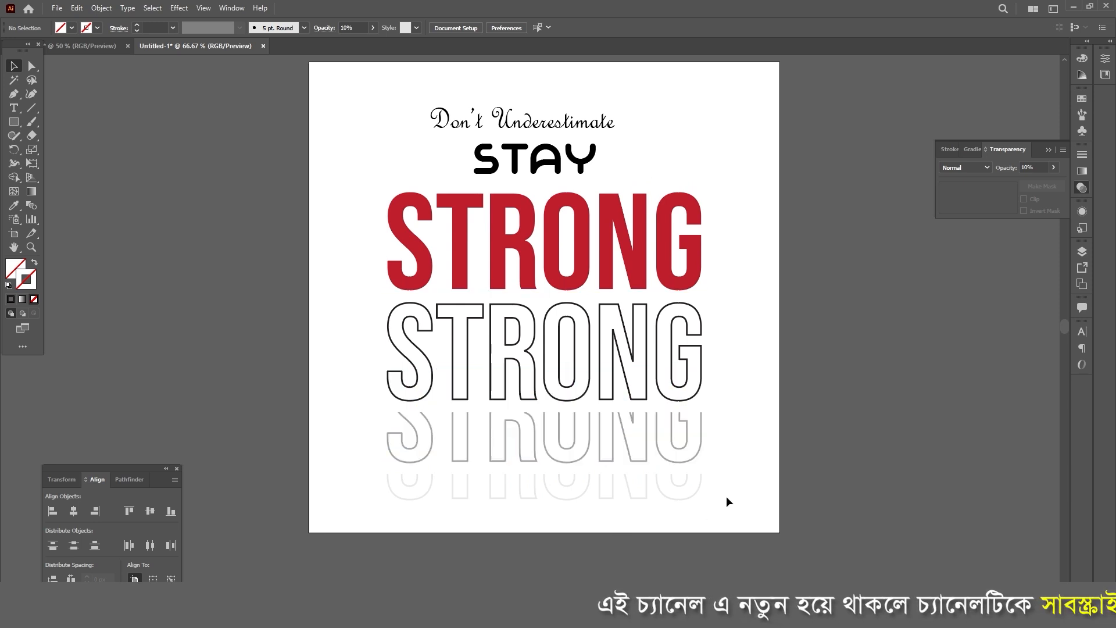
scroll(726, 500, "up", 2)
left_click_drag(548, 190, 566, 194)
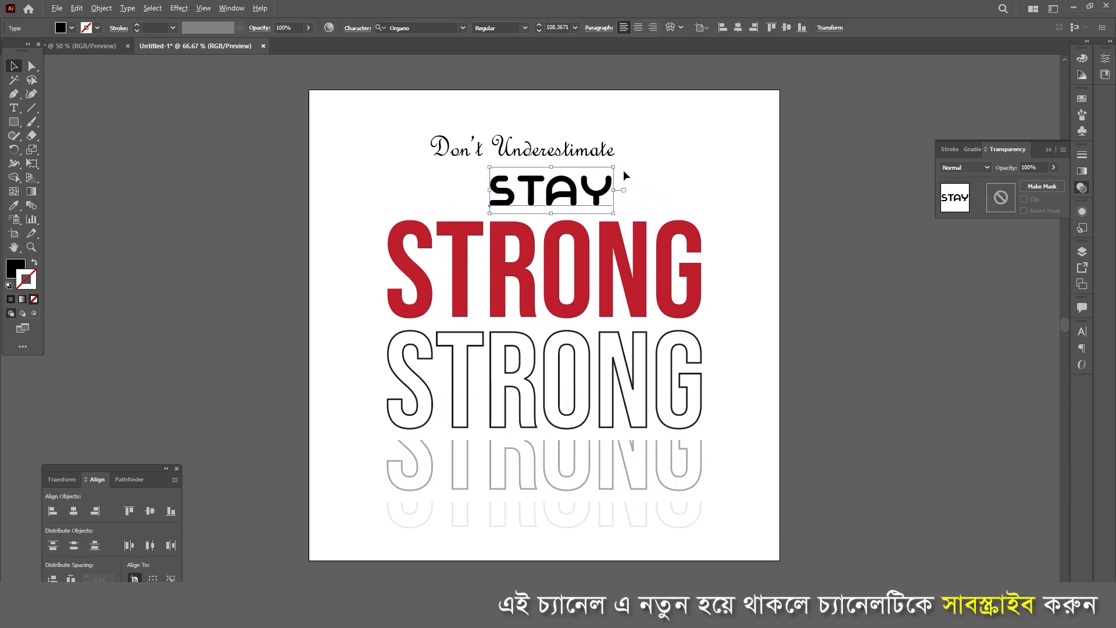
left_click_drag(614, 167, 632, 161)
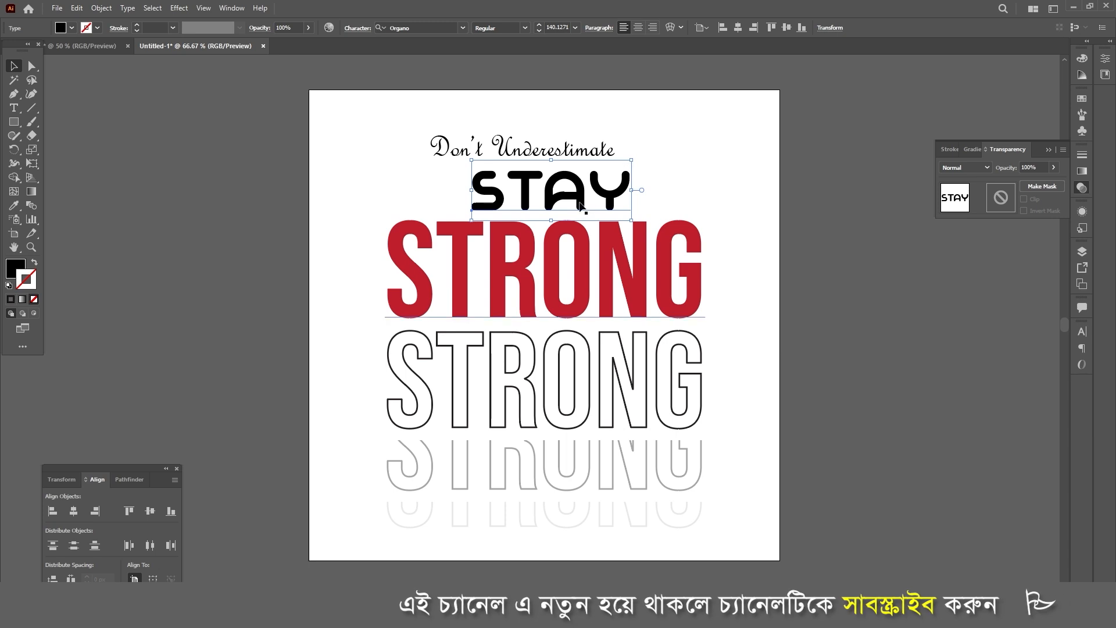
left_click(73, 511)
left_click(680, 175)
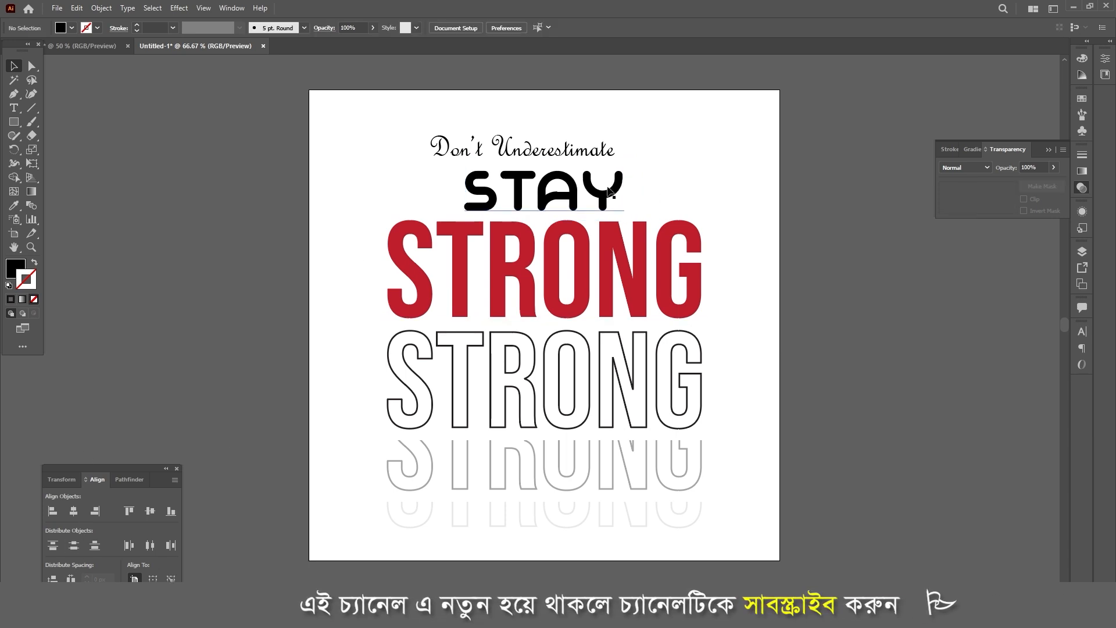
Fill the "STAY" text with the dark blue swatch
left_click(612, 195)
left_click(1081, 99)
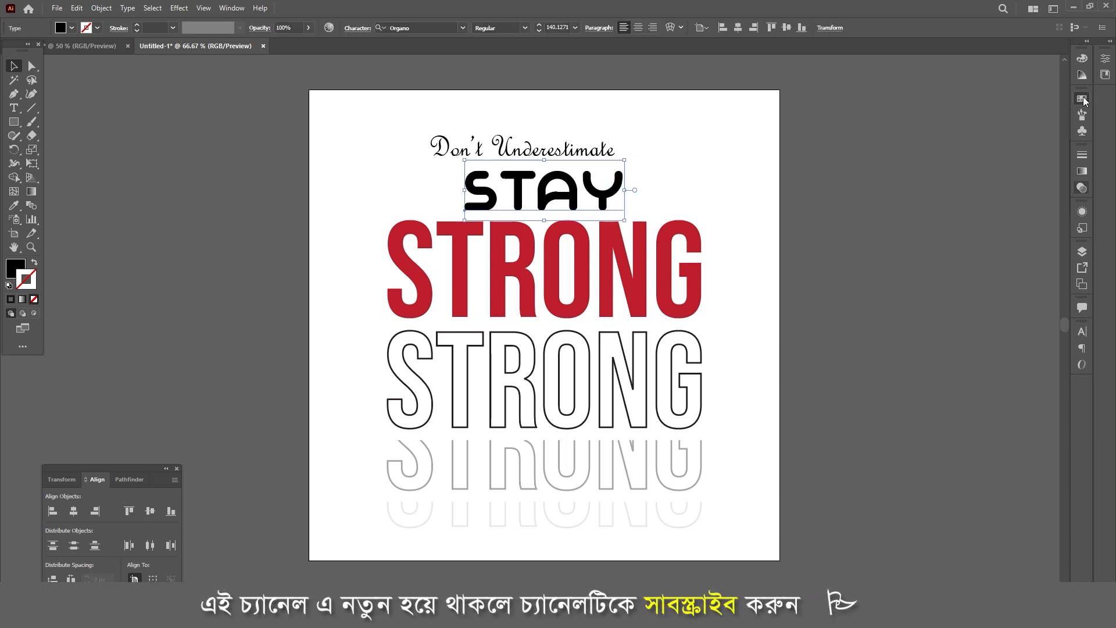
left_click(1003, 130)
key("ctrl+z")
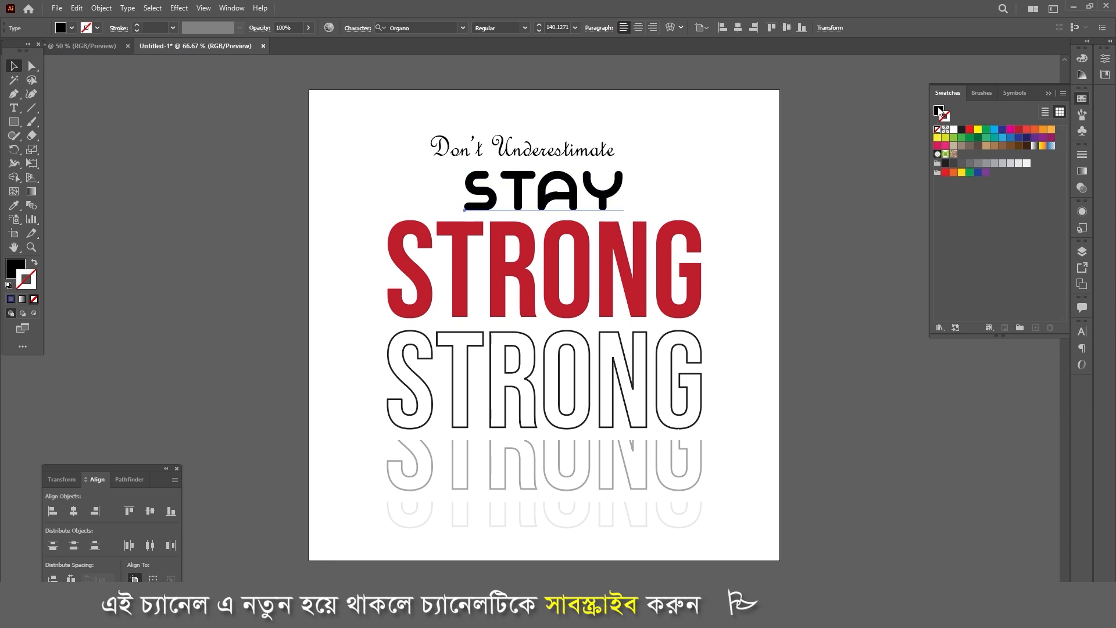
left_click(1004, 130)
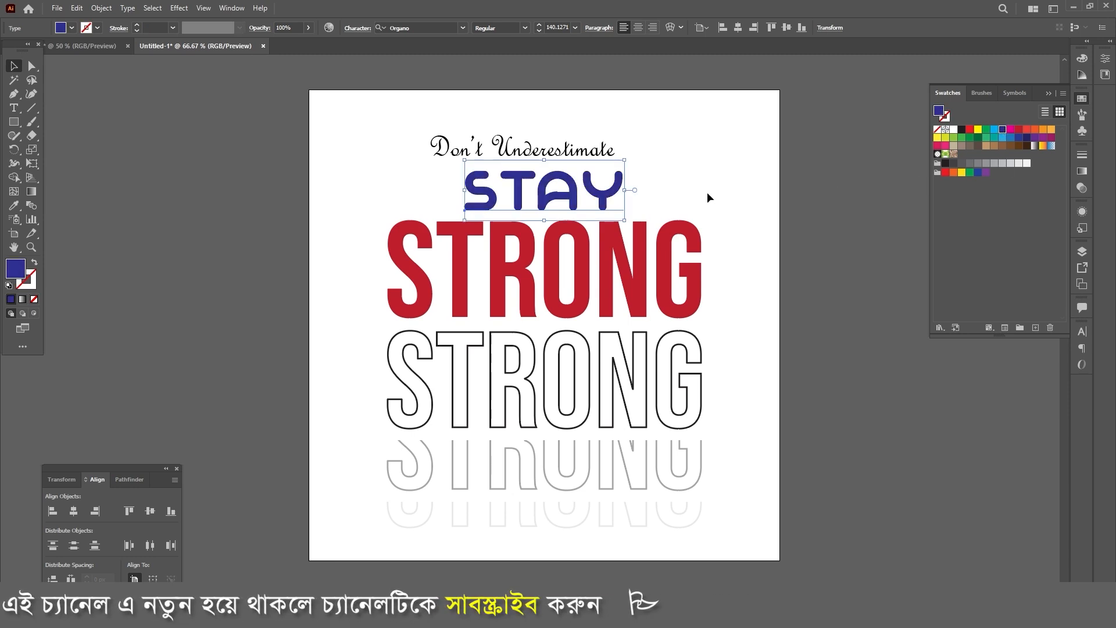
Enlarge the "Don't Underestimate" line and place it roughly centred above "STAY"
left_click(709, 185)
left_click_drag(571, 153, 665, 117)
left_click(339, 149)
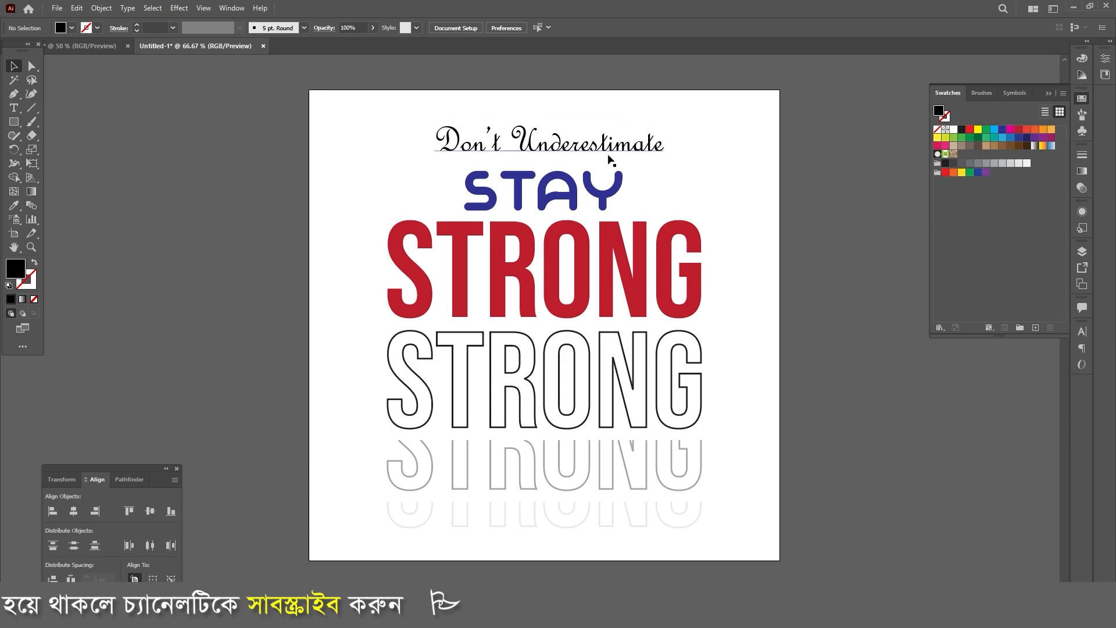
Draw a black square about 909 × 909 px over the design and send it to the back
left_click(14, 122)
left_click(65, 122)
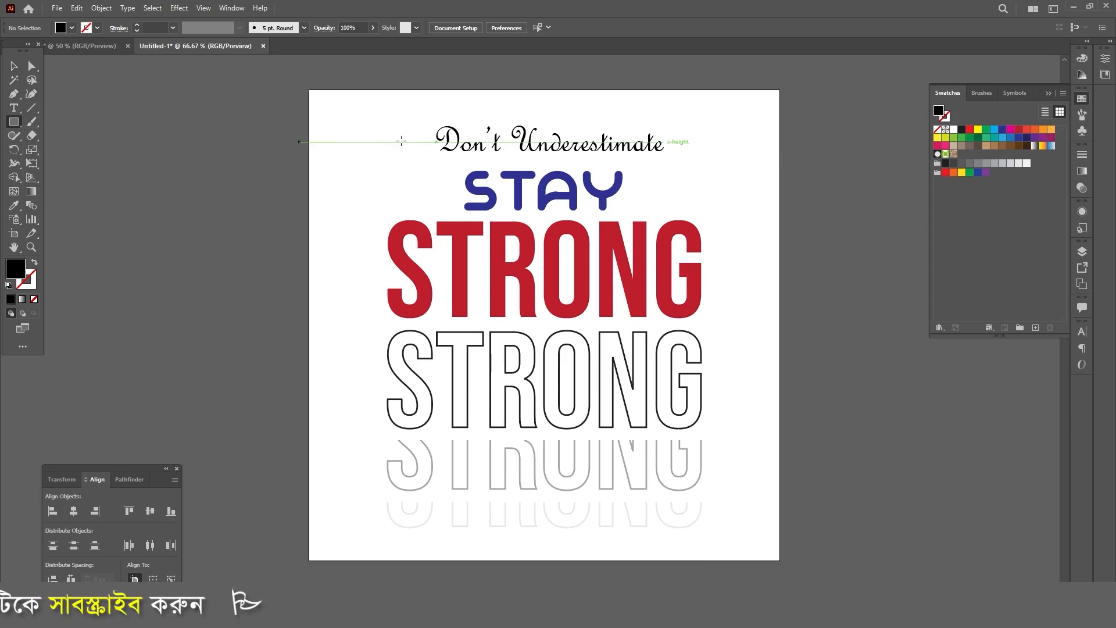
left_click_drag(355, 142, 751, 508)
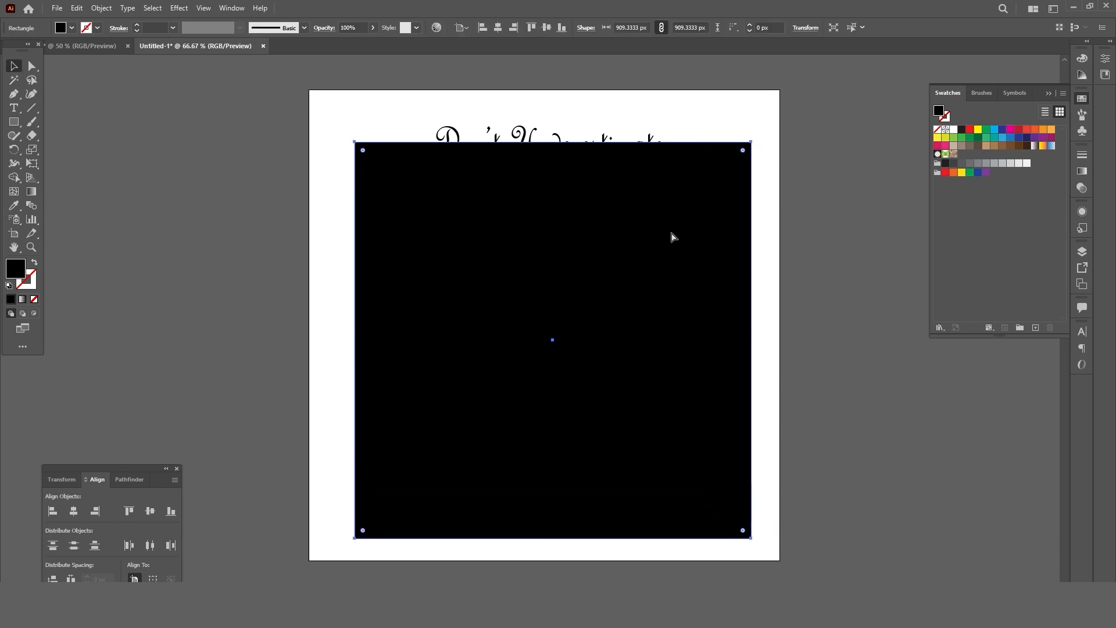
key("ctrl+[")
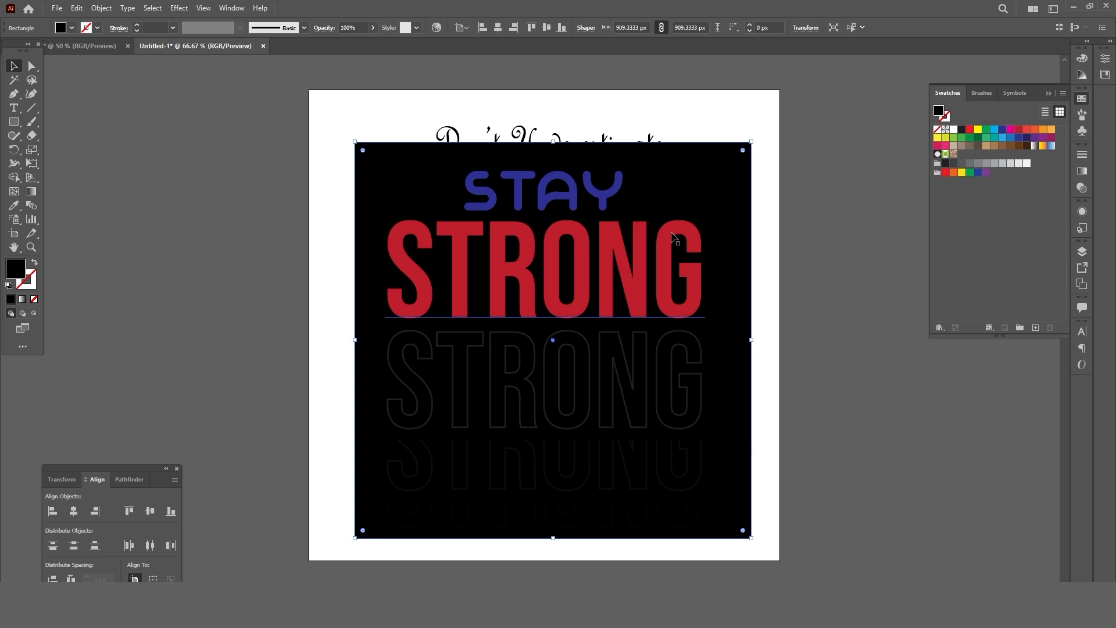
key("ctrl+z")
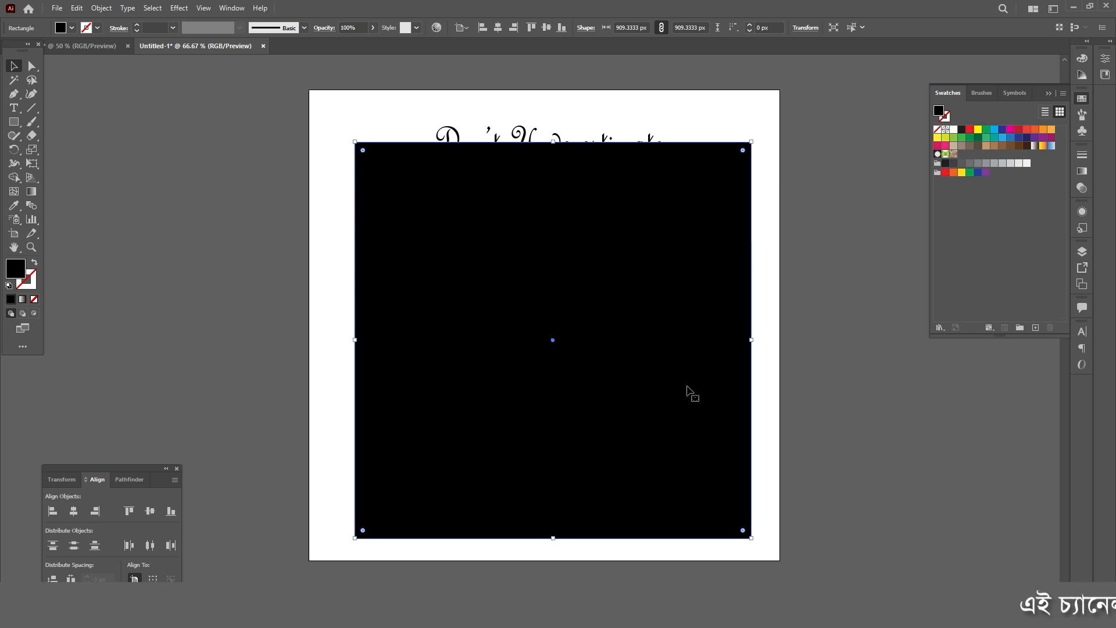
right_click(639, 221)
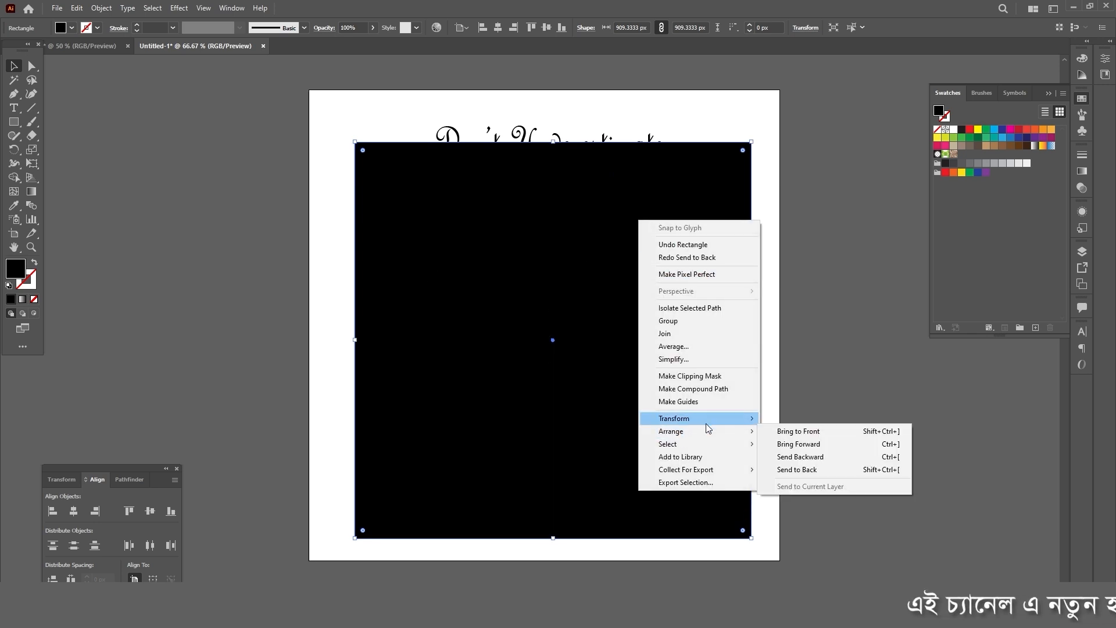
left_click(819, 471)
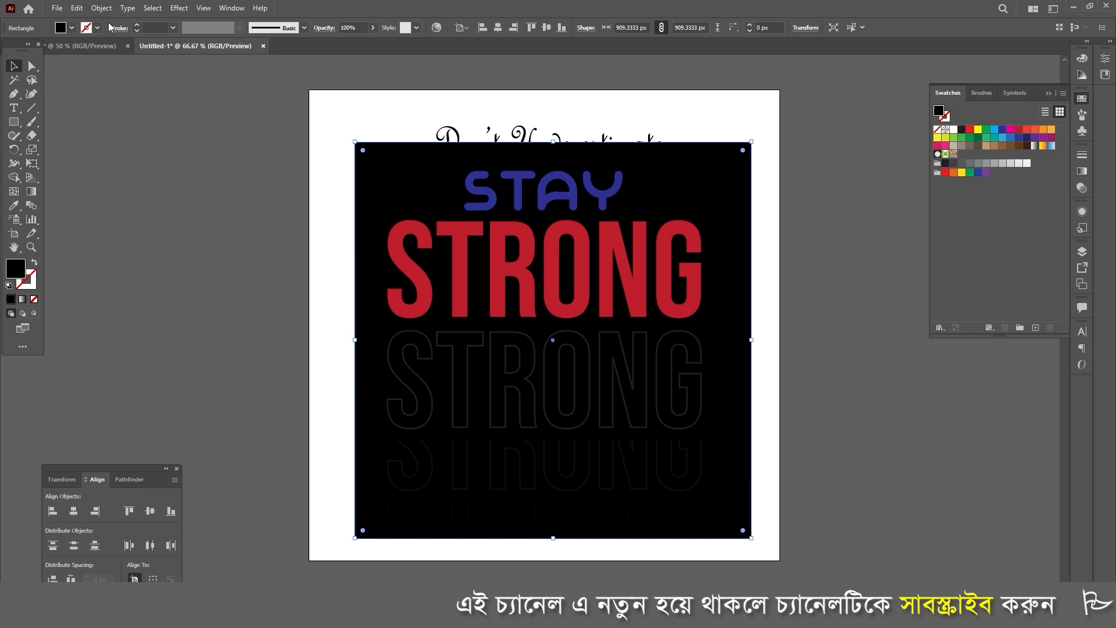
Turn the square into a frame with no fill and a 4 pt black stroke
left_click(71, 28)
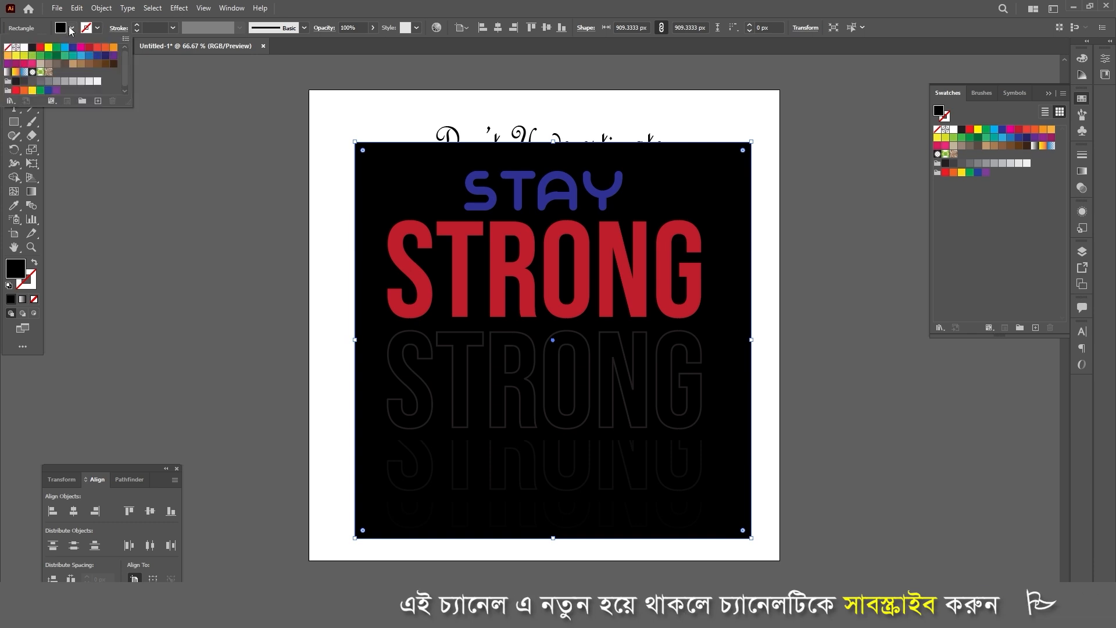
left_click(7, 48)
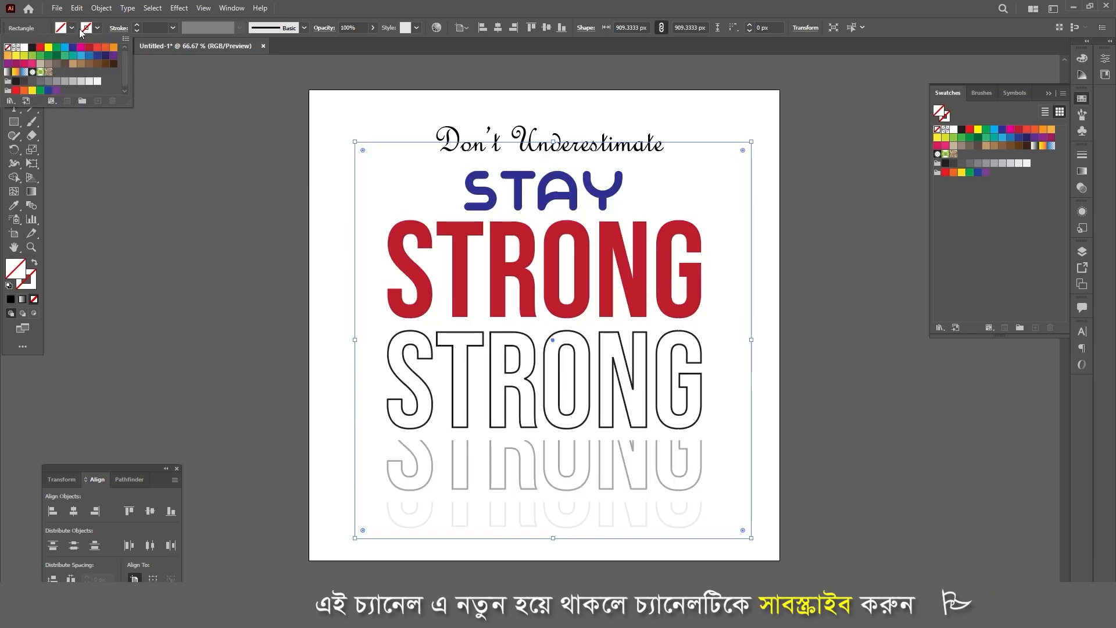
left_click(34, 48)
left_click(137, 25)
left_click(137, 25)
left_click(138, 25)
left_click(142, 67)
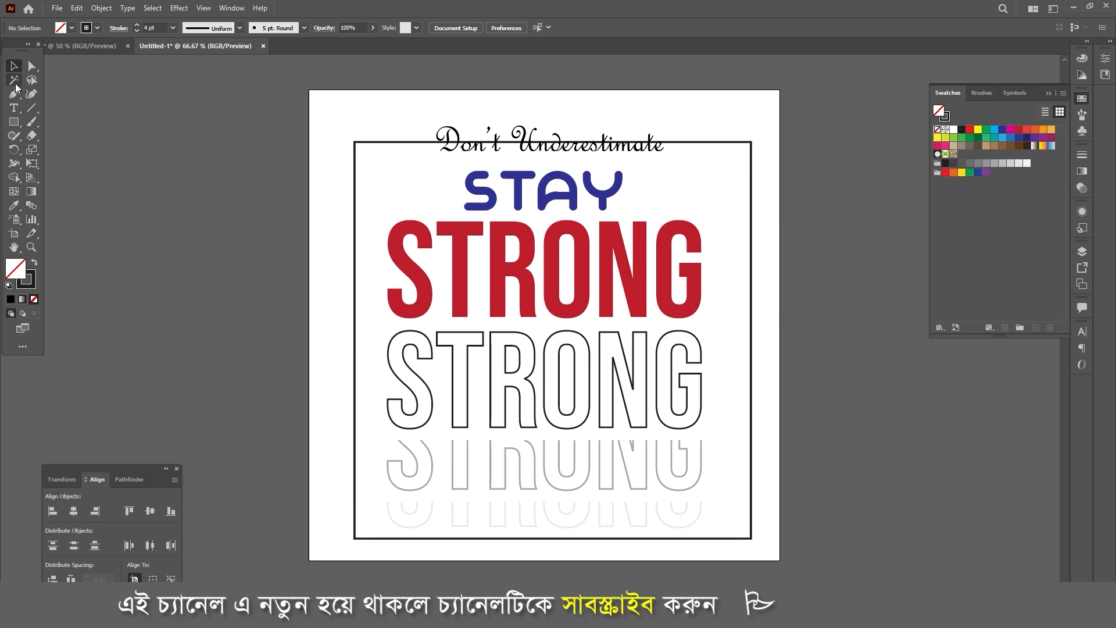
Increase the frame's stroke weight to 5 pt
left_click(32, 67)
left_click(356, 156)
left_click(1082, 154)
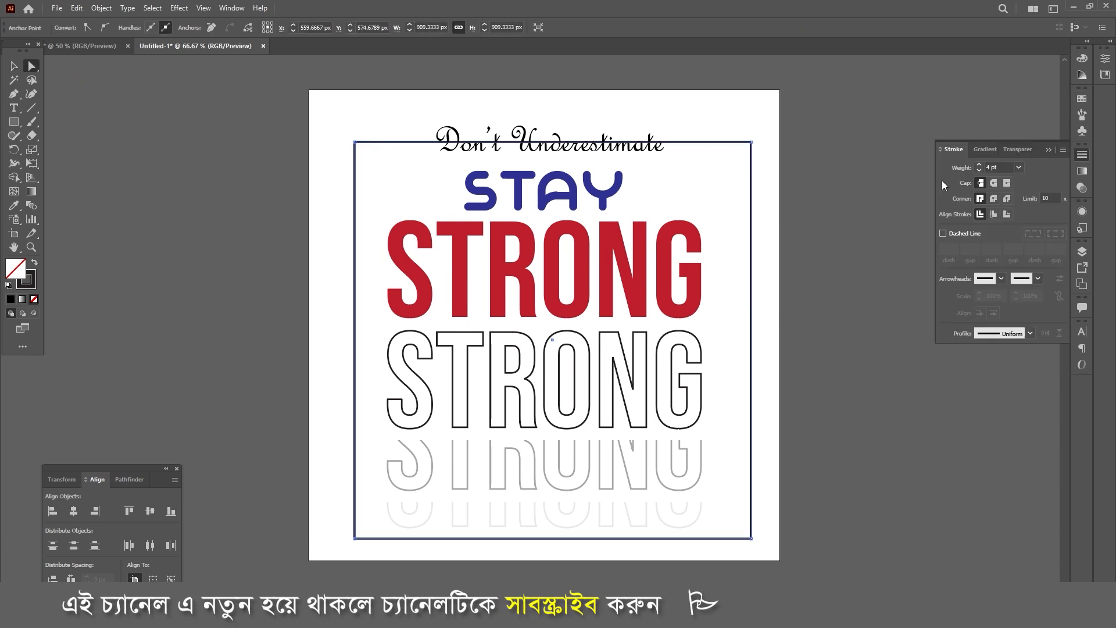
left_click(979, 165)
key("v")
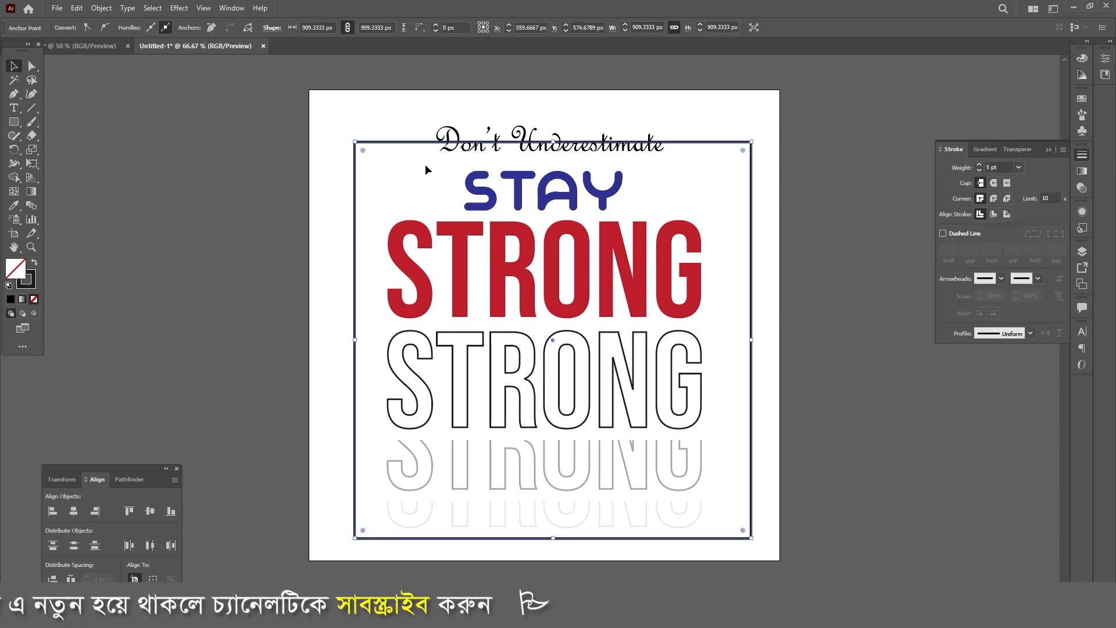
Centre all the text lines and the frame horizontally on each other, and move the frame slightly down
left_click_drag(377, 102, 755, 545)
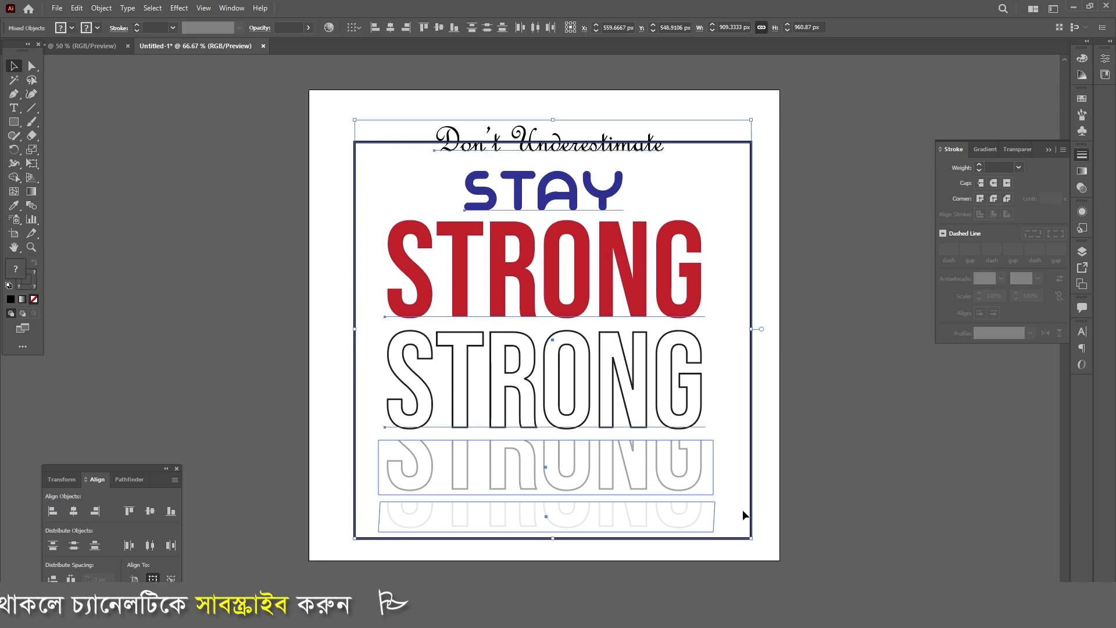
left_click(74, 512)
left_click(390, 430)
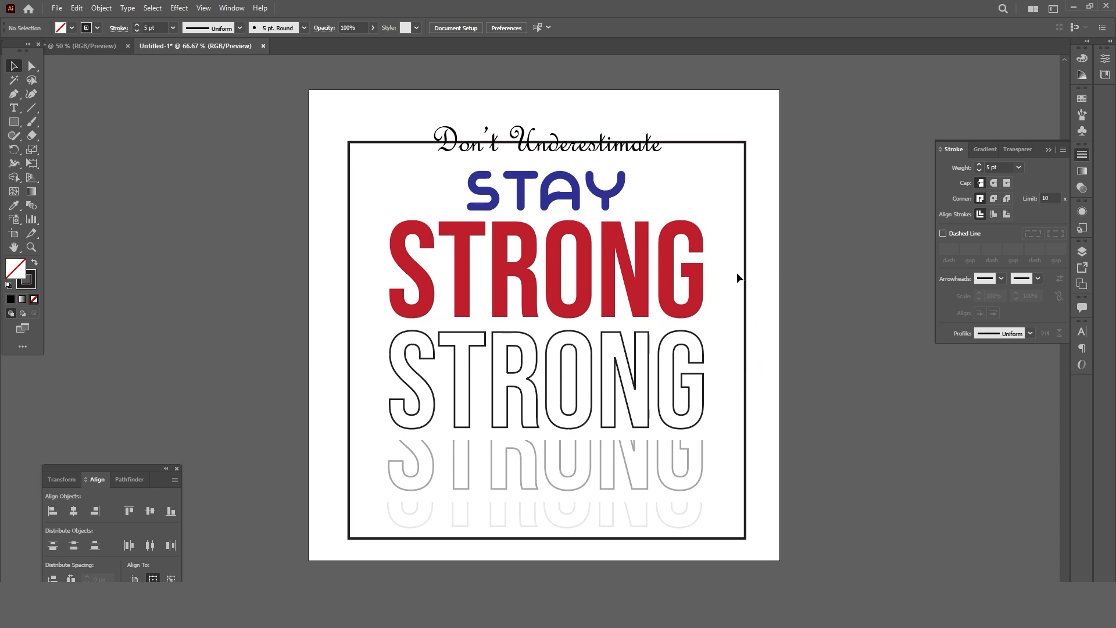
left_click_drag(747, 273, 748, 273)
left_click(706, 201)
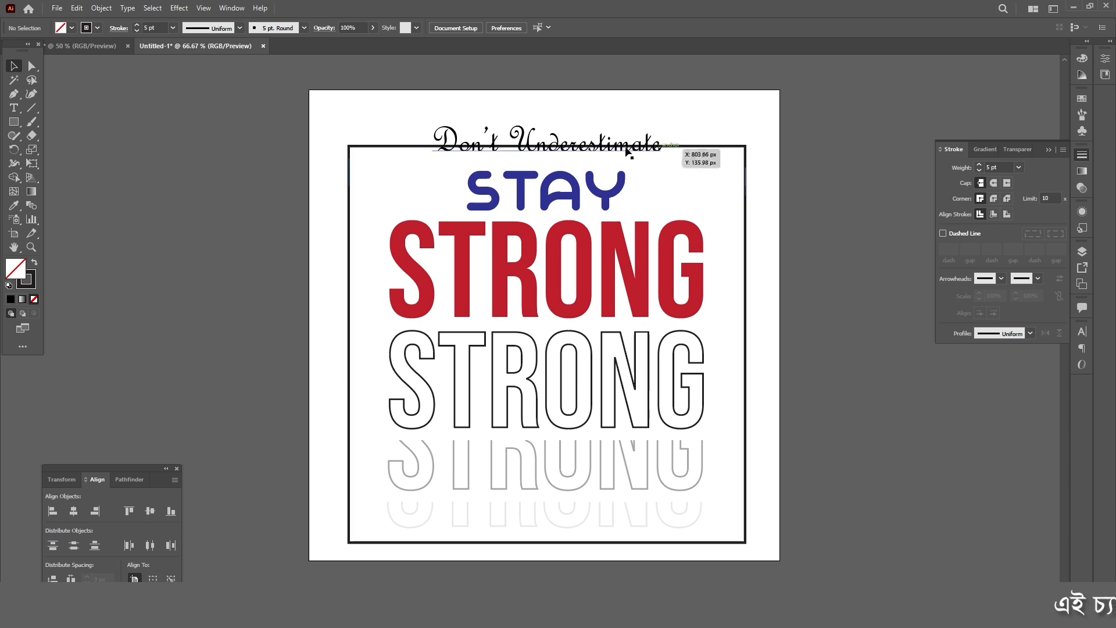
Cut the frame's top edge on both sides of "Don't Underestimate" with the Scissors tool and delete the segment behind the text
scroll(488, 137, "up", 1)
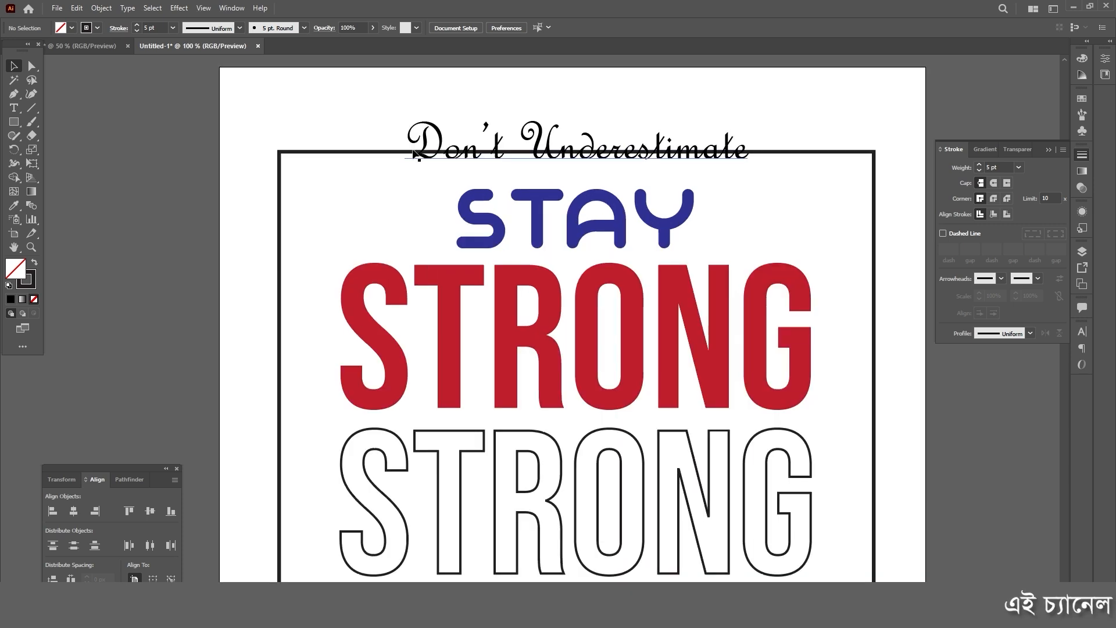
left_click(373, 153)
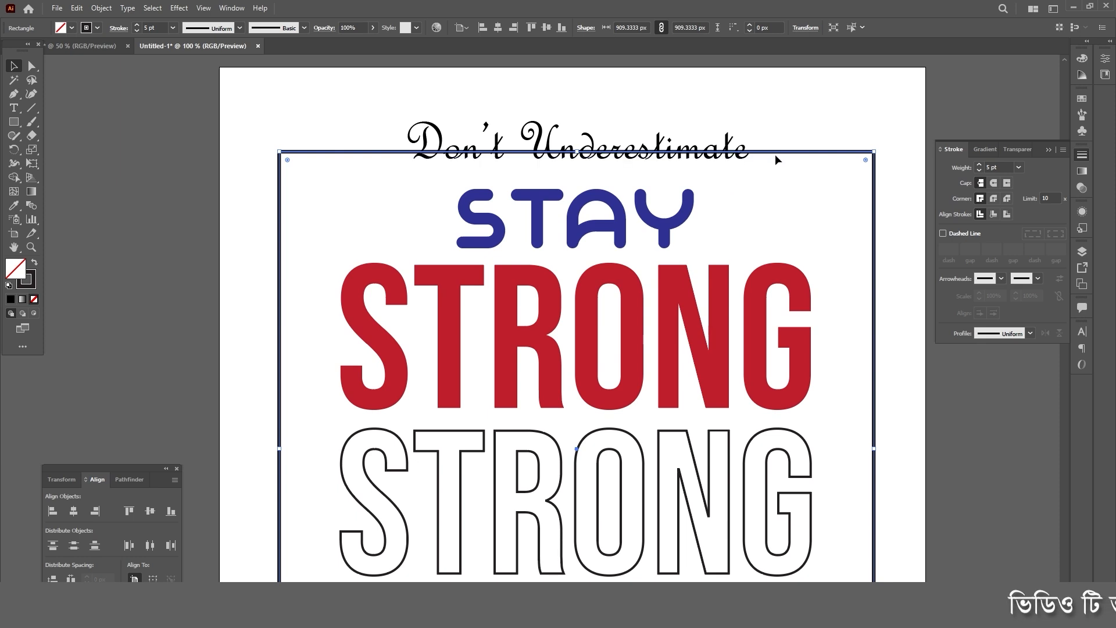
left_click(32, 138)
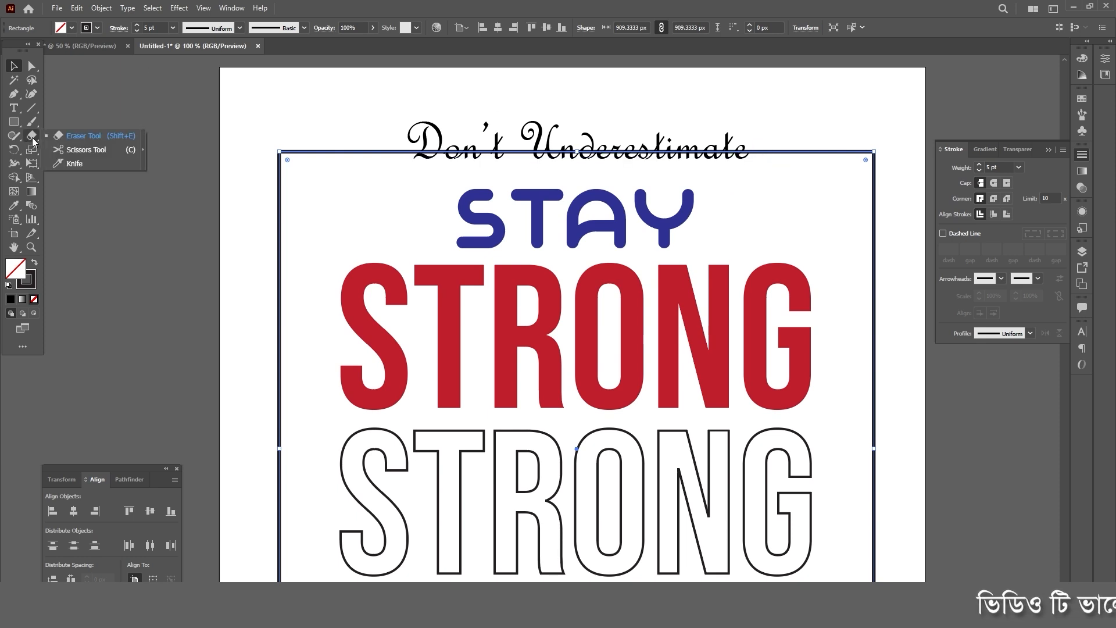
left_click(87, 151)
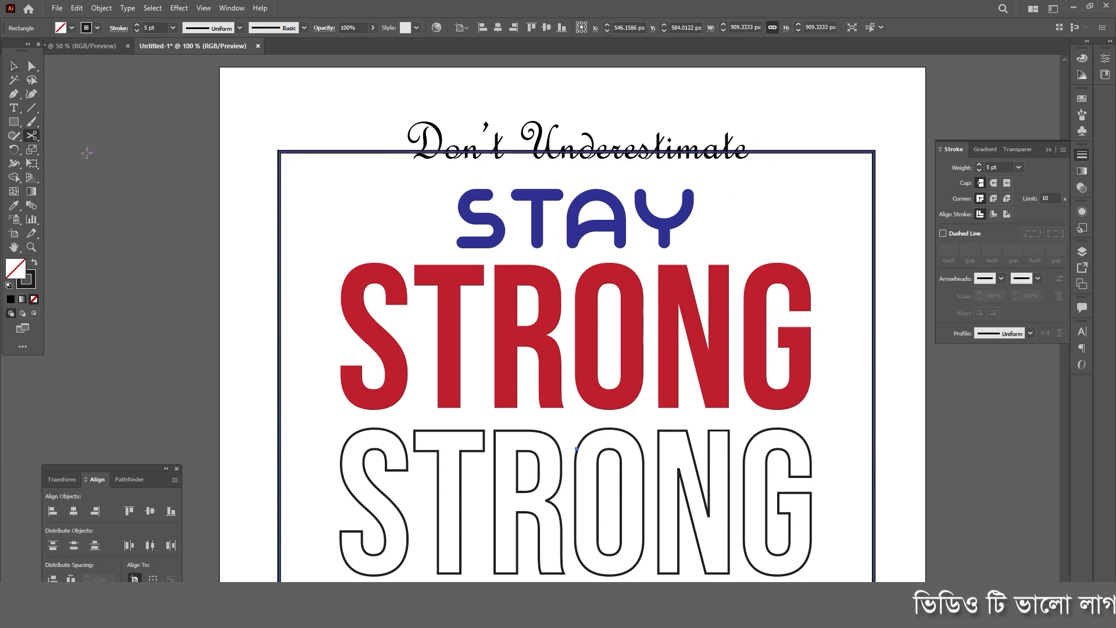
left_click(379, 152)
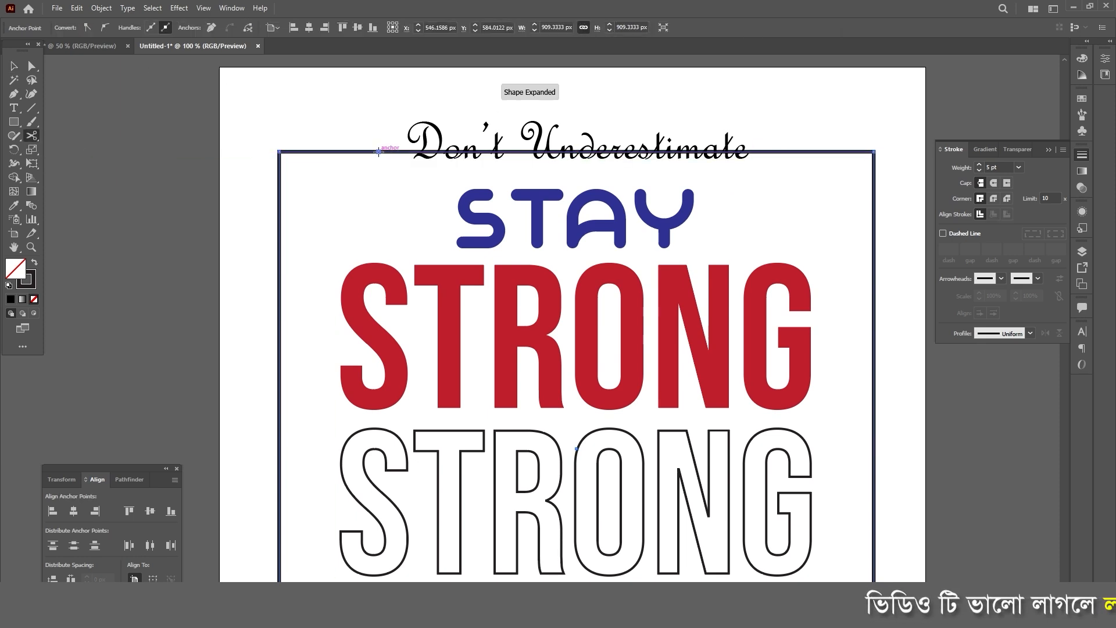
left_click(778, 152)
left_click(379, 146)
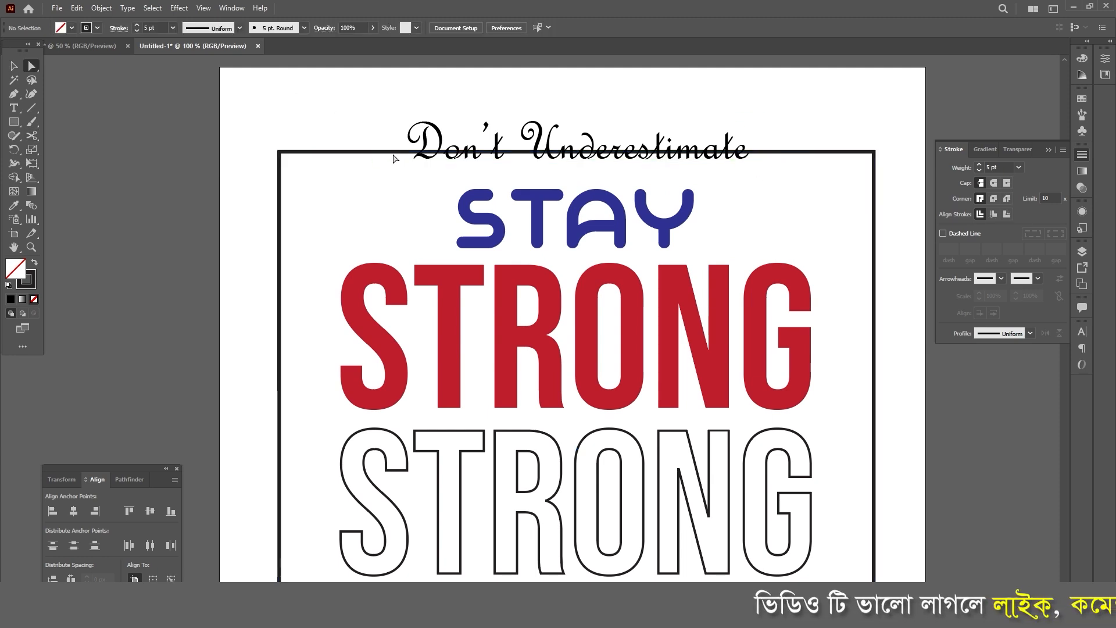
left_click(395, 152)
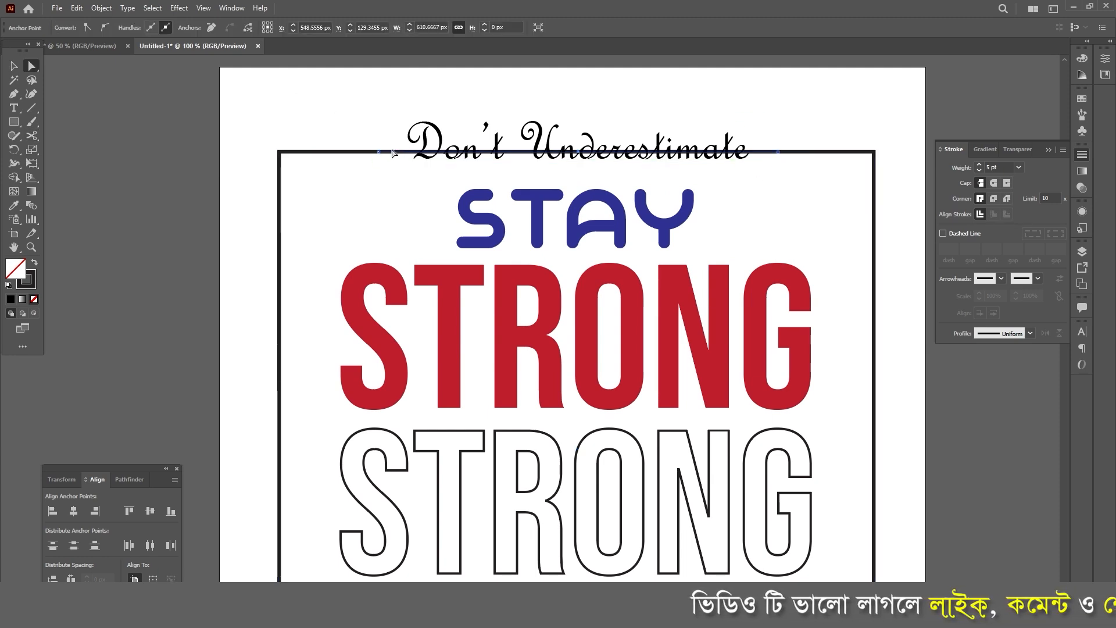
key("Delete")
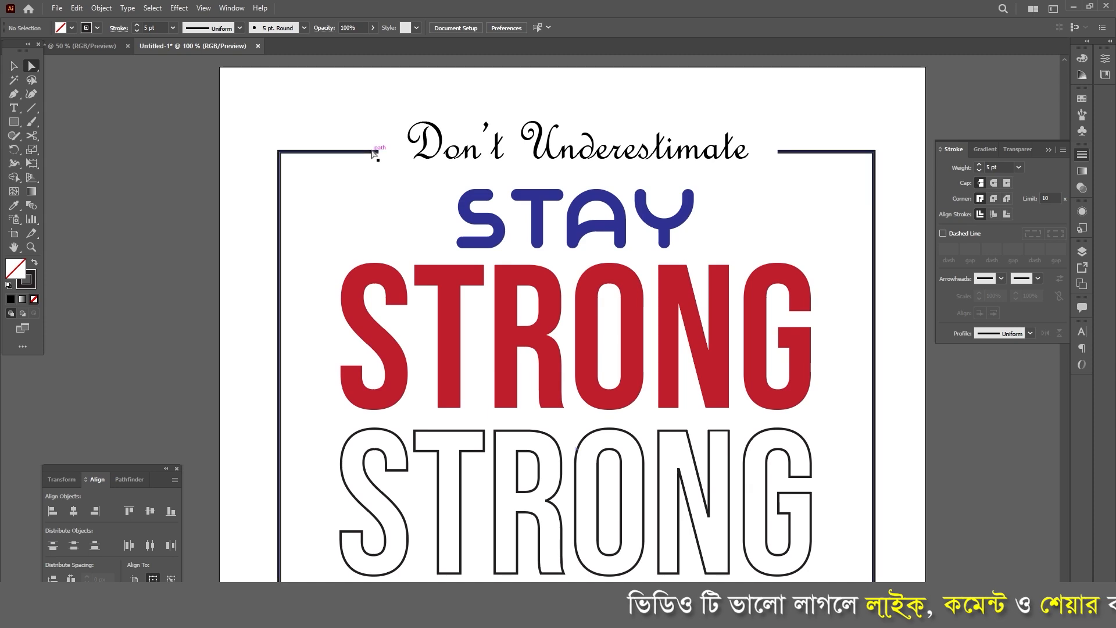
Recolour the frame stroke, the "Don't Underestimate" text and the full outlined "STRONG" dark blue to match "STAY"
key("ctrl+minus")
key("ctrl+minus")
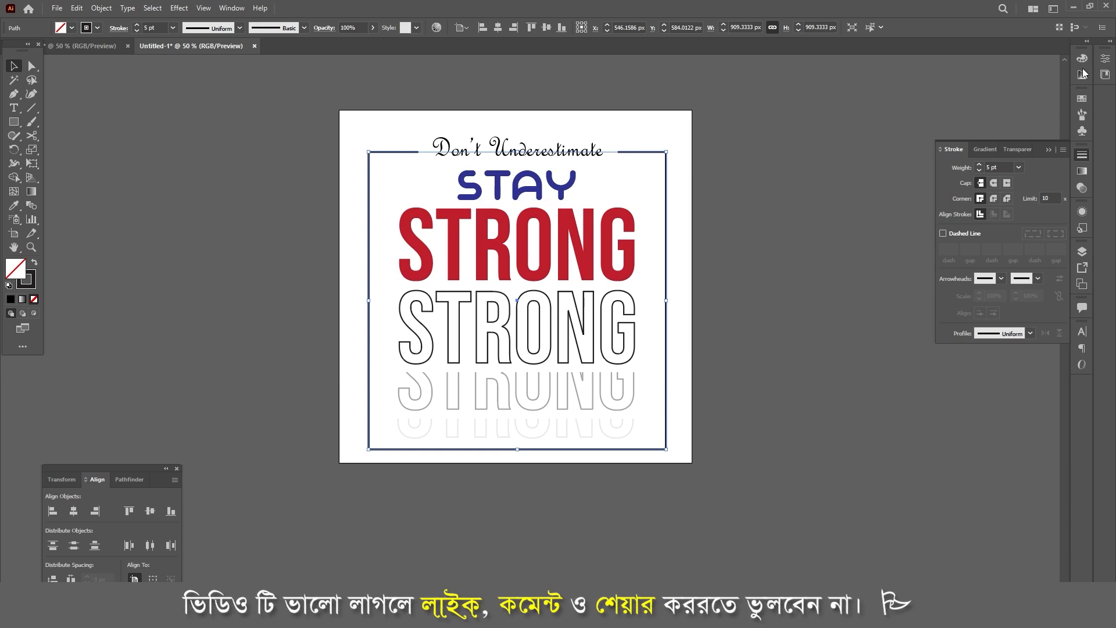
left_click(1082, 99)
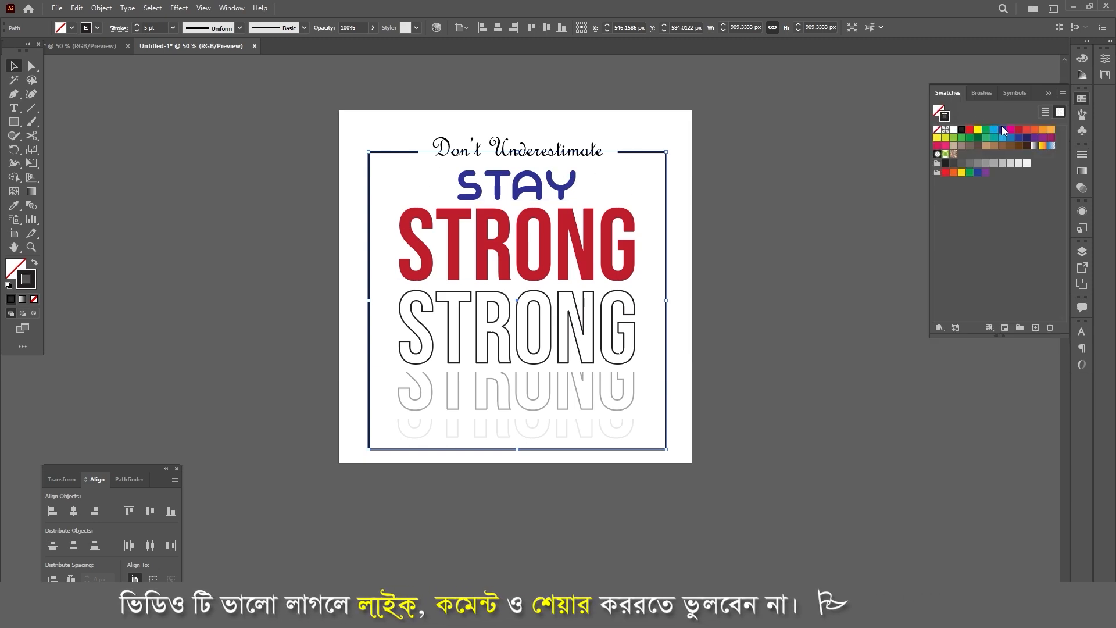
left_click(566, 153)
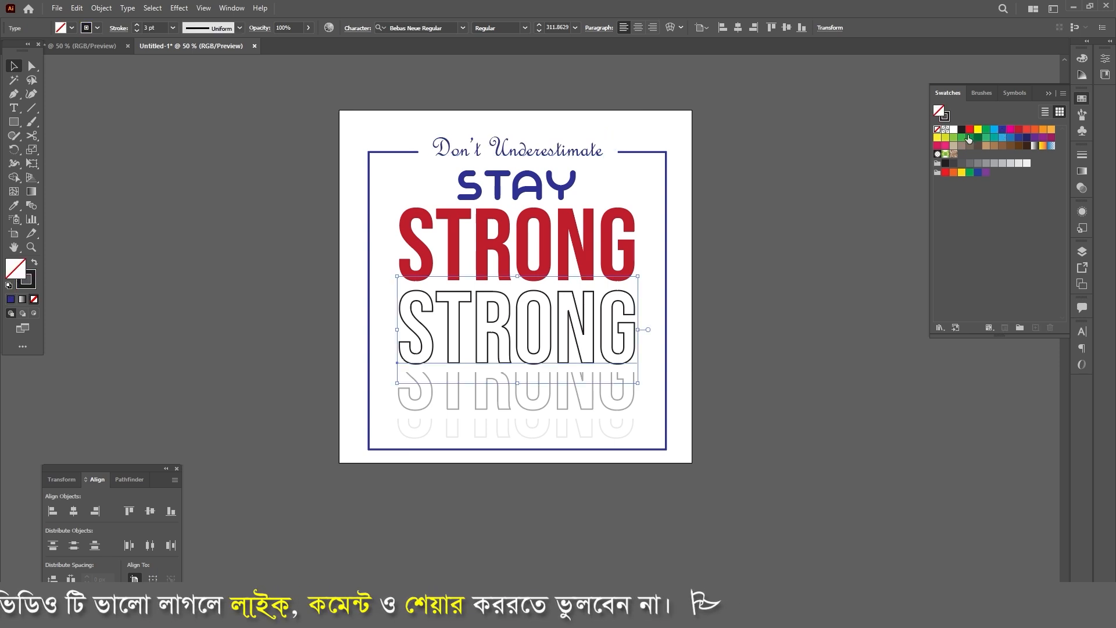
left_click(1003, 130)
Recolour the outlines inside the two faded, clipped "STRONG" repeats the same dark blue
left_click(617, 394)
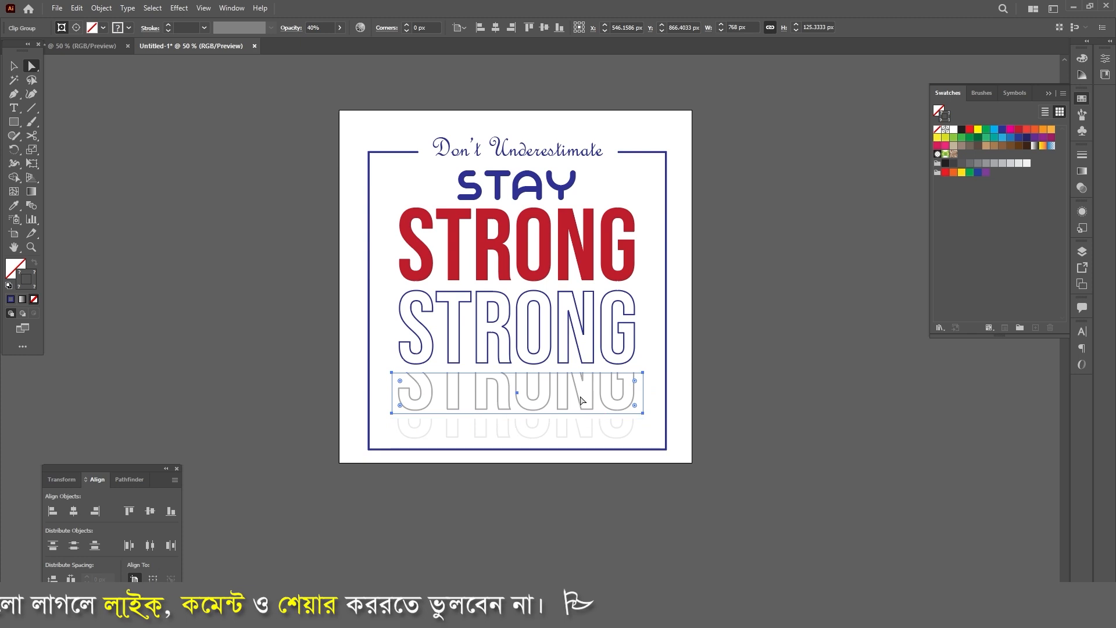
left_click(620, 427)
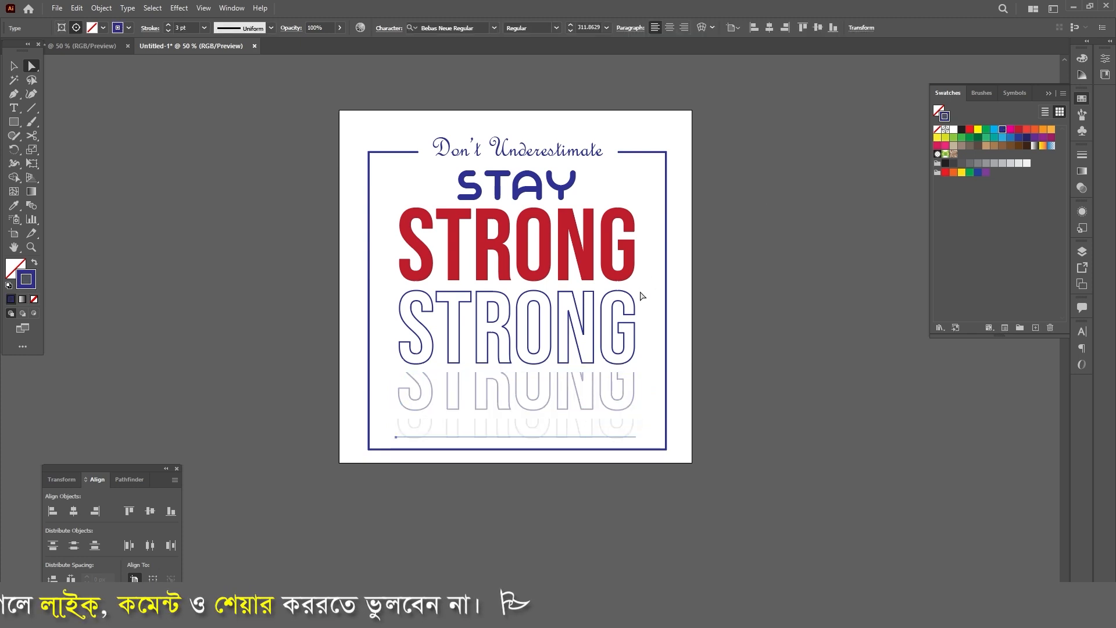
scroll(602, 477, "up", 3)
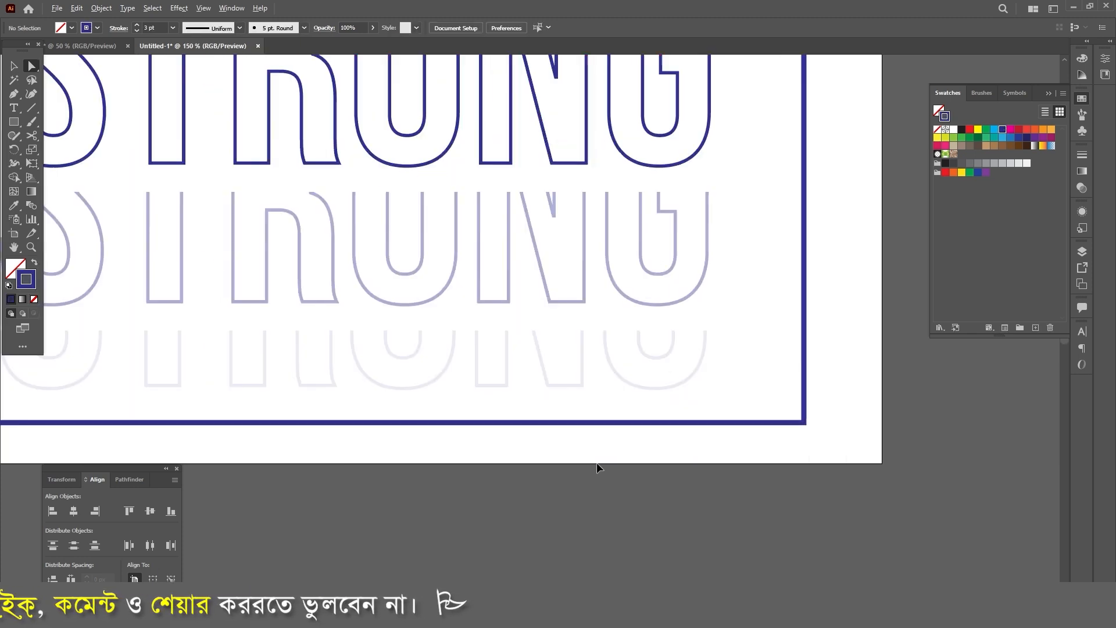
scroll(663, 386, "down", 1)
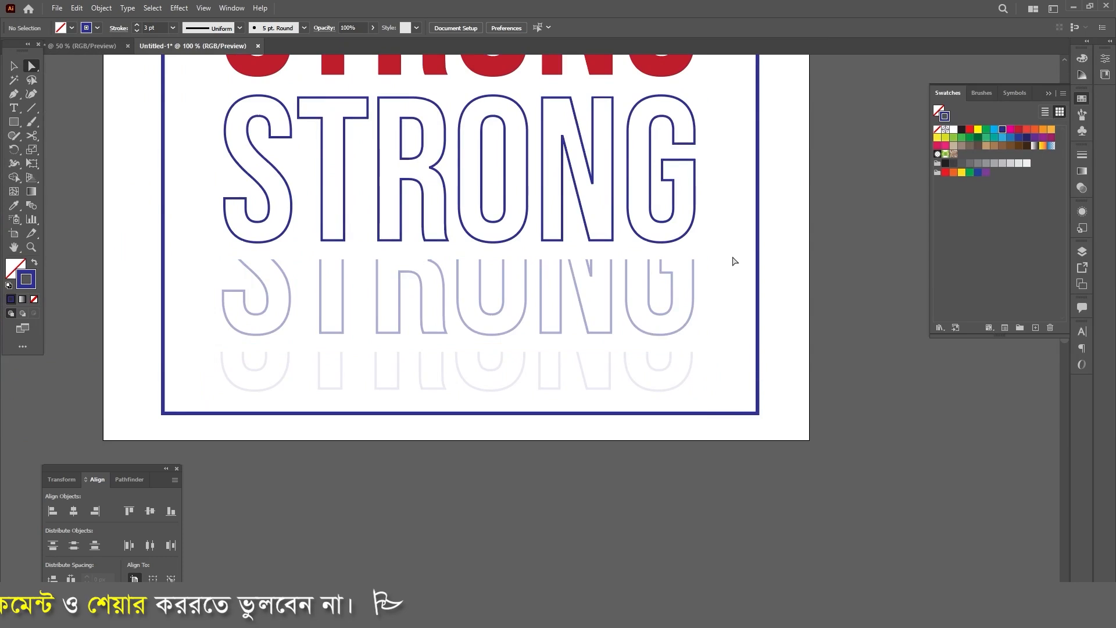
scroll(734, 261, "down", 2)
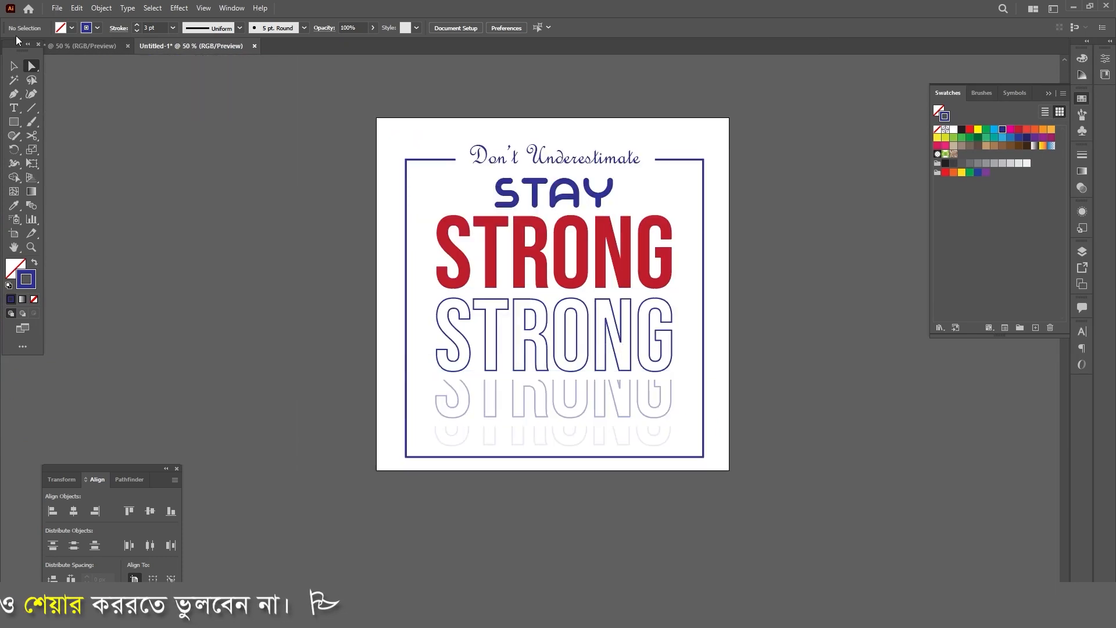
Select the whole design, including the frame, and group it
scroll(425, 186, "up", 1)
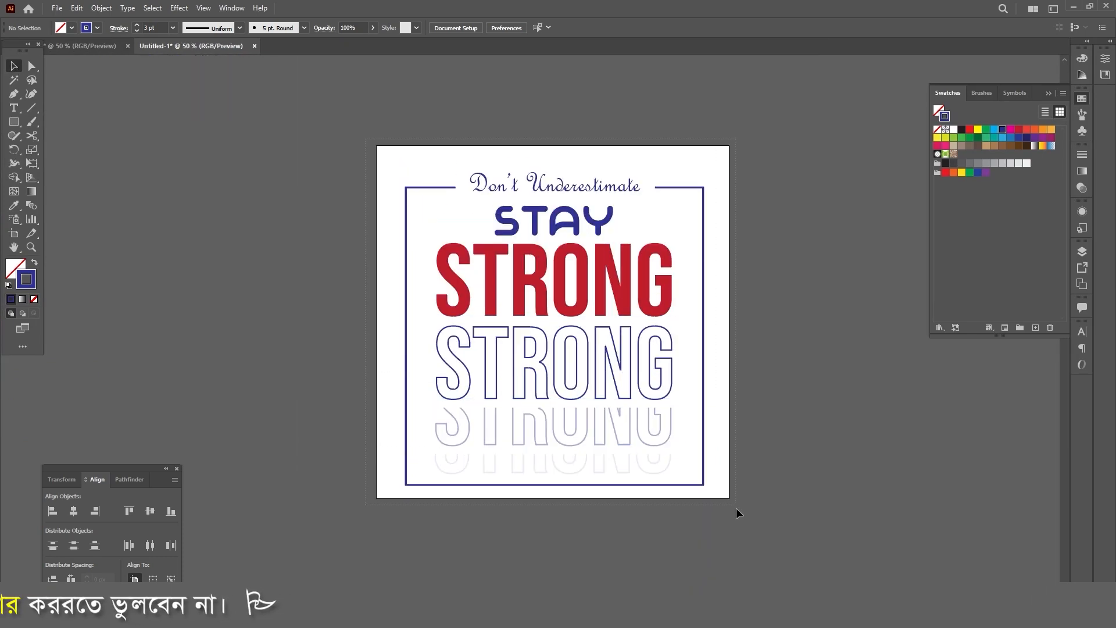
key("ctrl+a")
left_click(717, 428)
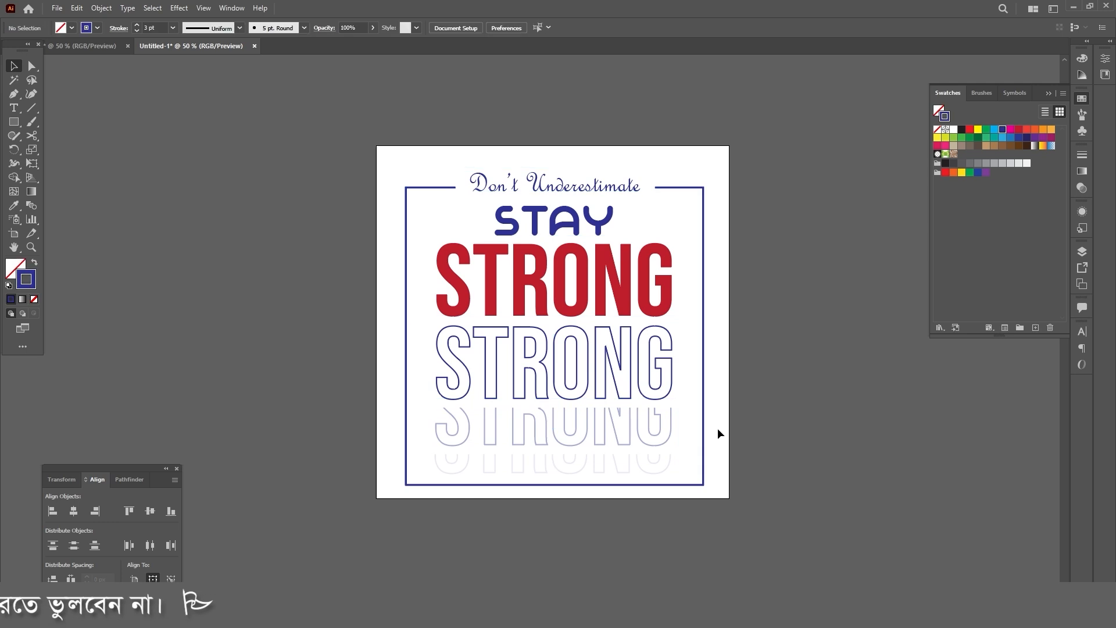
key("ctrl+a")
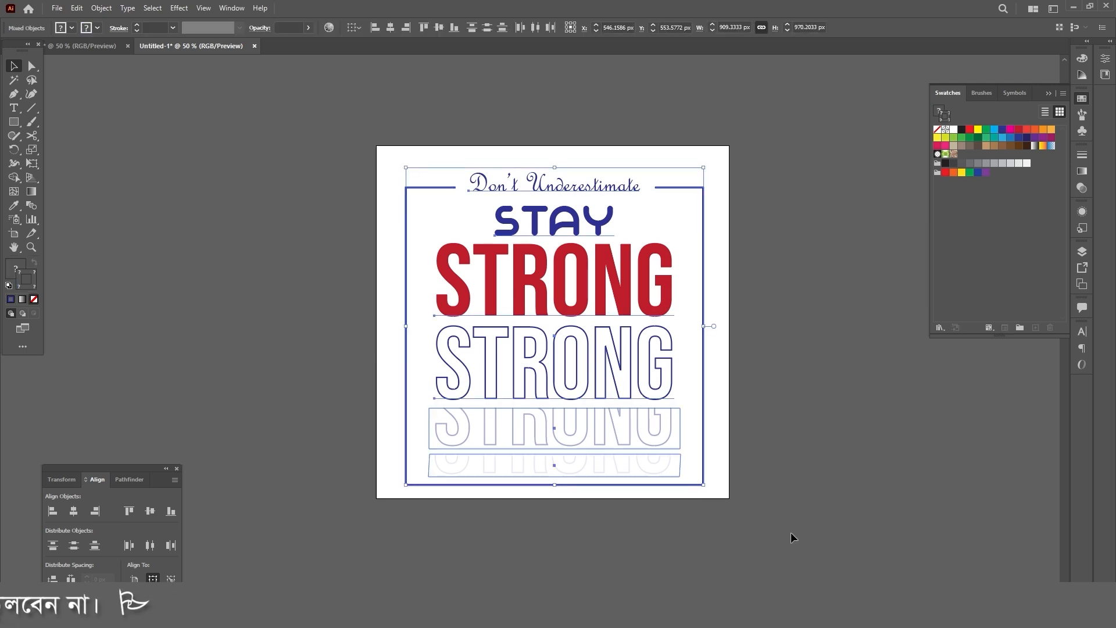
left_click(714, 397)
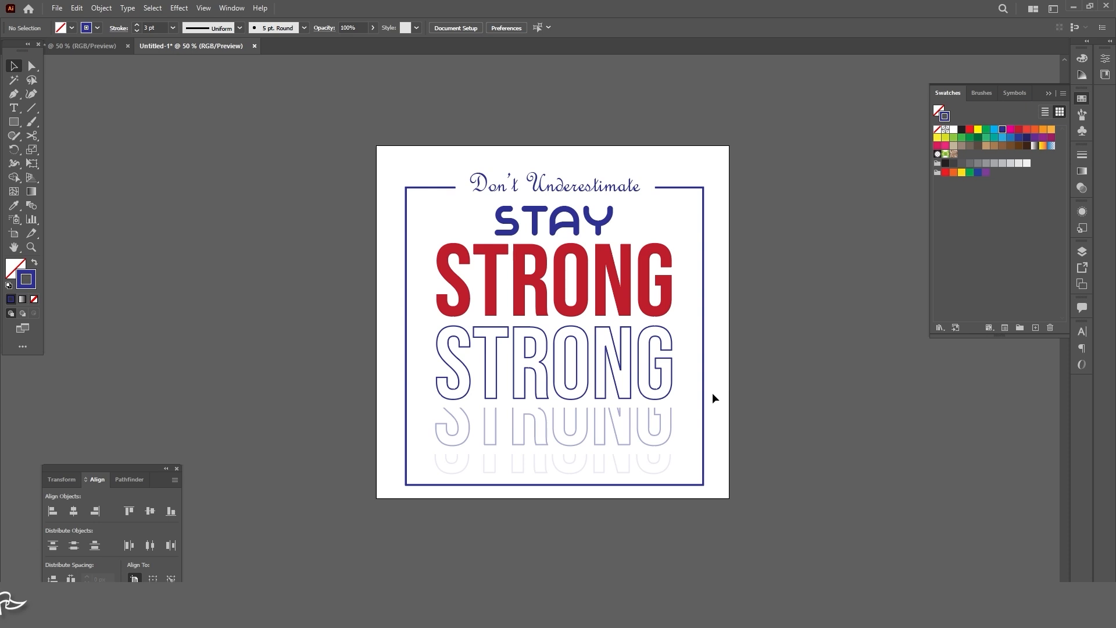
left_click(606, 291)
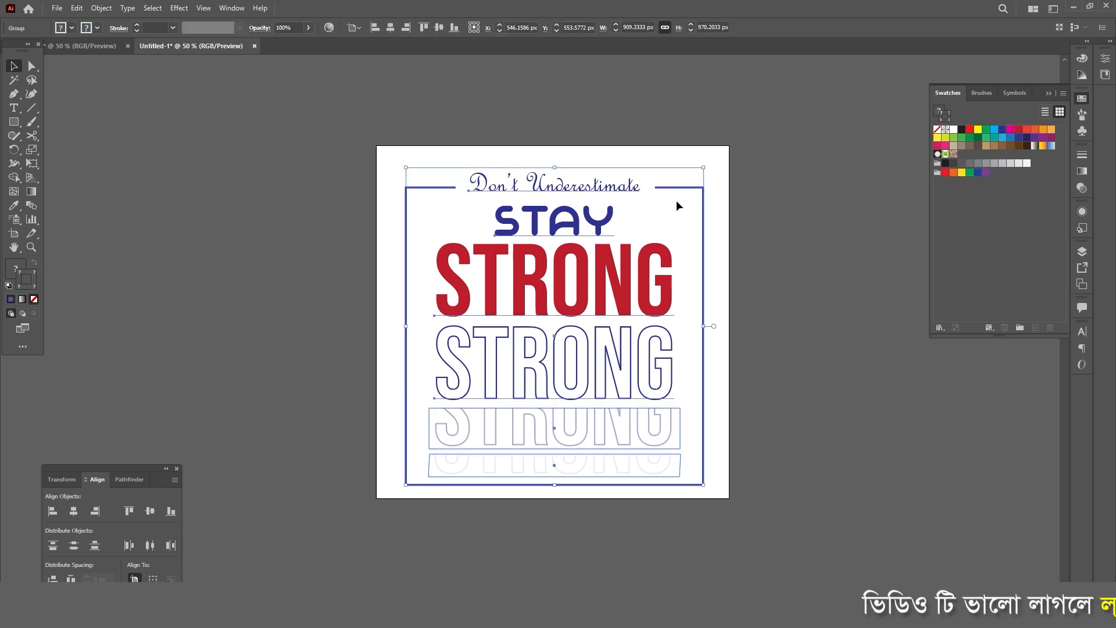
Duplicate the grouped design from the left of the blue T-shirt photo to its right side
key("ctrl")
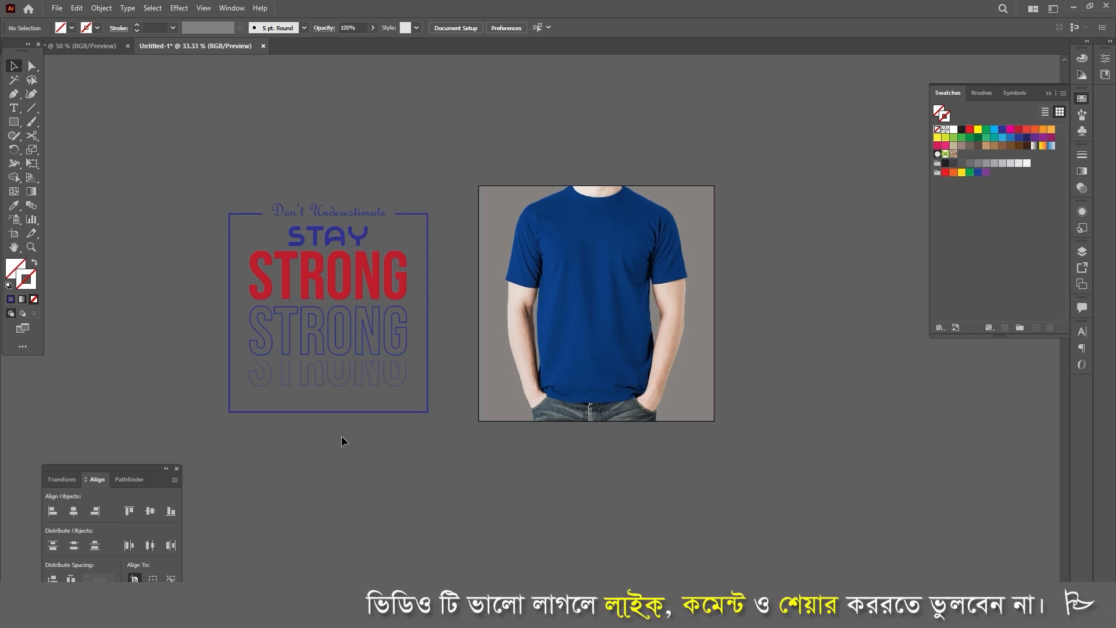
left_click_drag(235, 160, 421, 469)
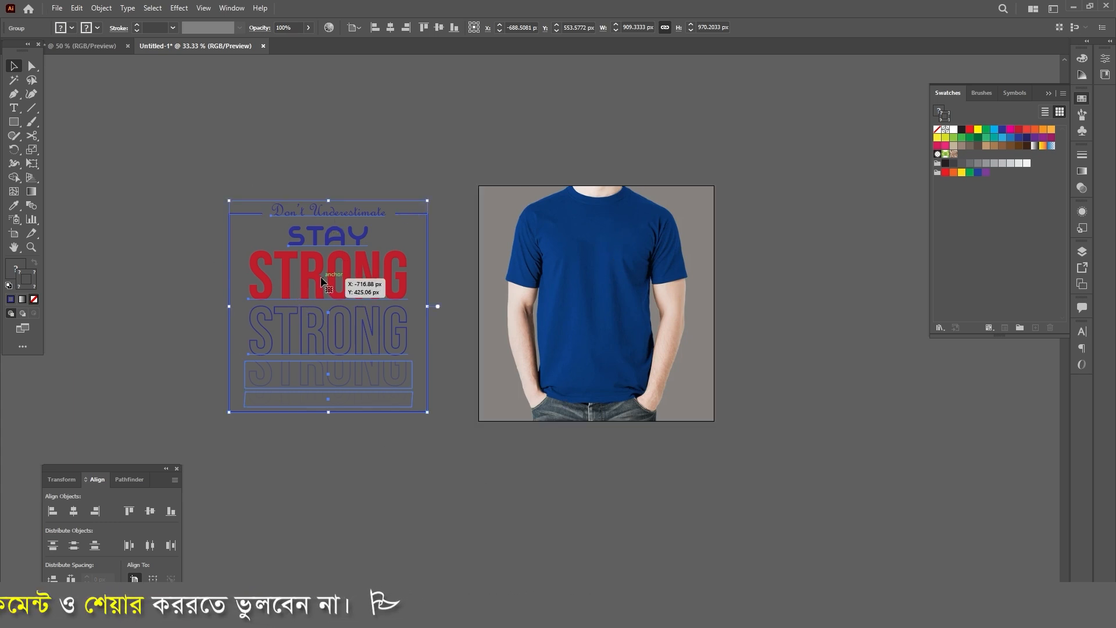
left_click_drag(292, 280, 796, 289)
scroll(796, 289, "down", 2)
scroll(560, 202, "up", 4)
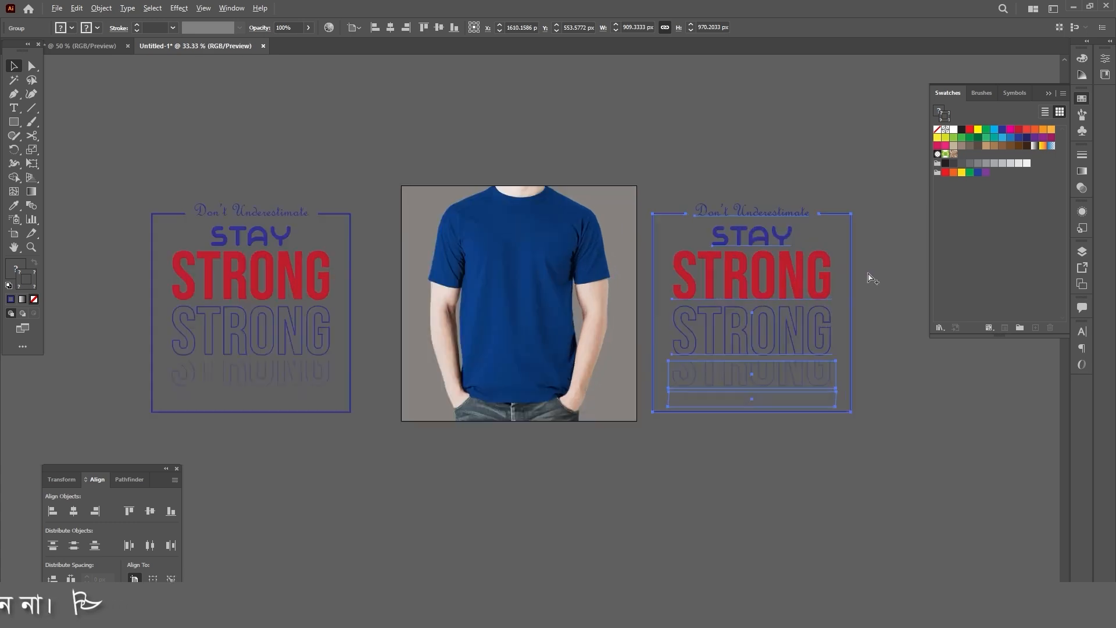
key("ctrl+shift+o")
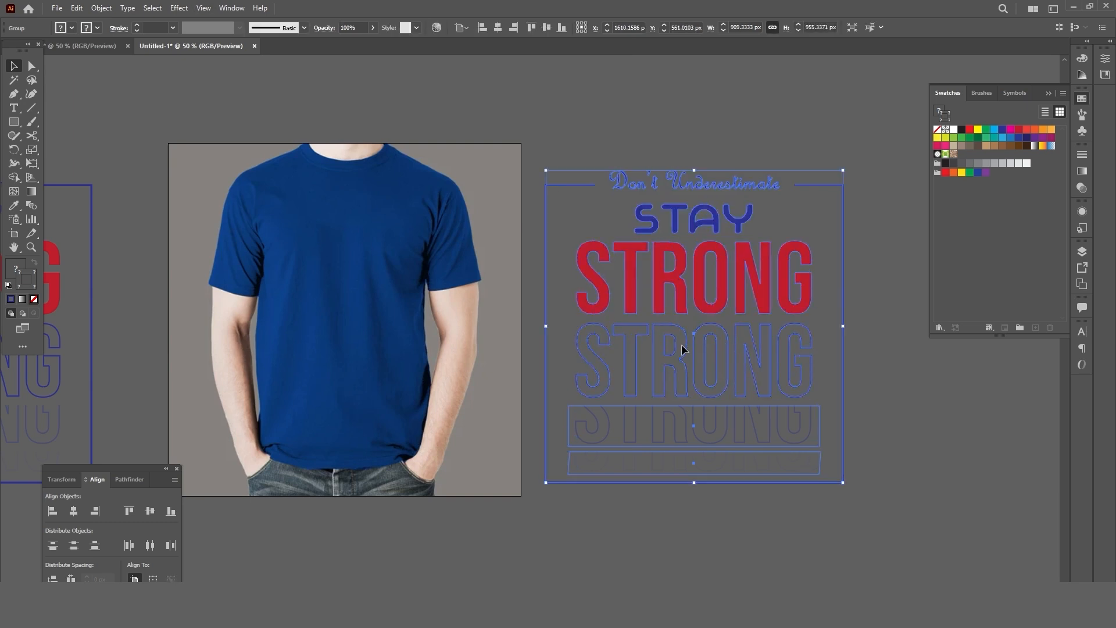
right_click(702, 281)
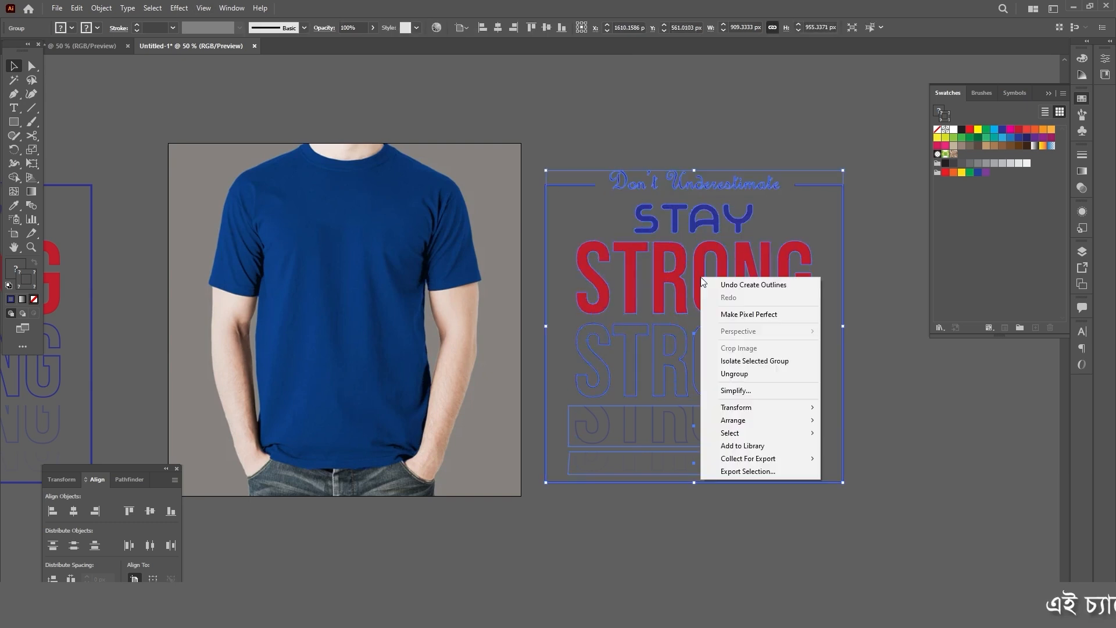
left_click(761, 285)
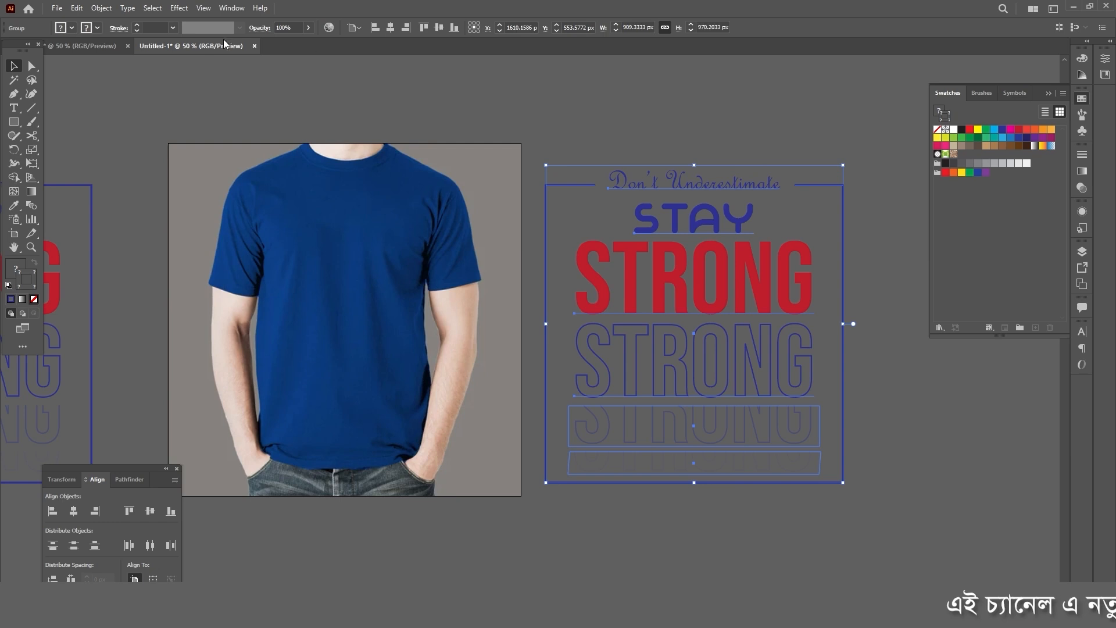
Convert the text in the duplicated design to outlines
left_click(127, 9)
left_click(168, 212)
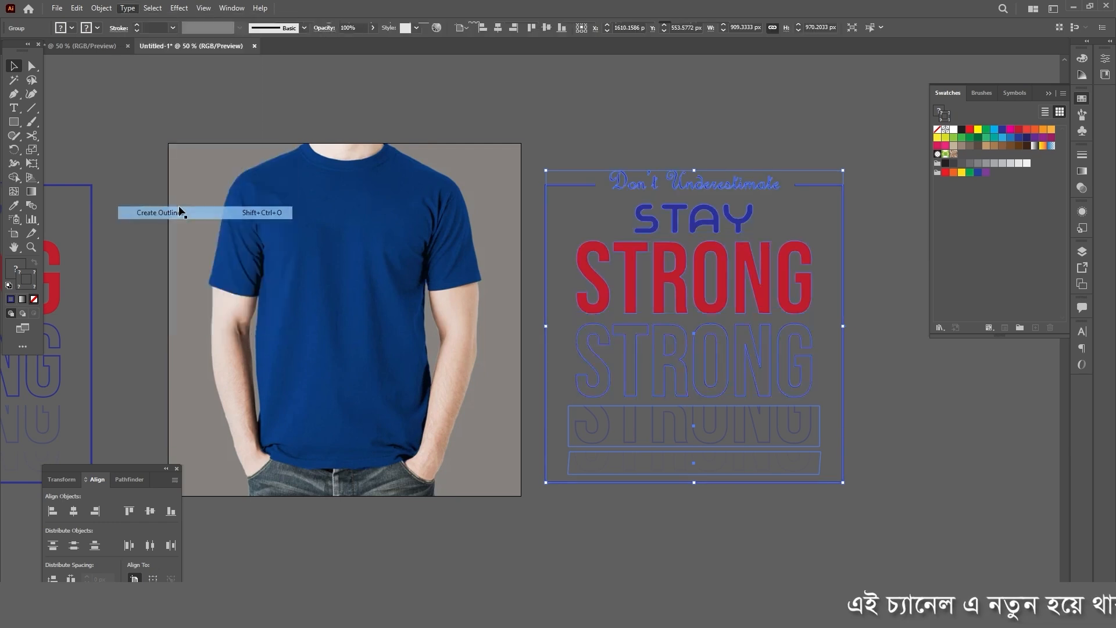
left_click(720, 501)
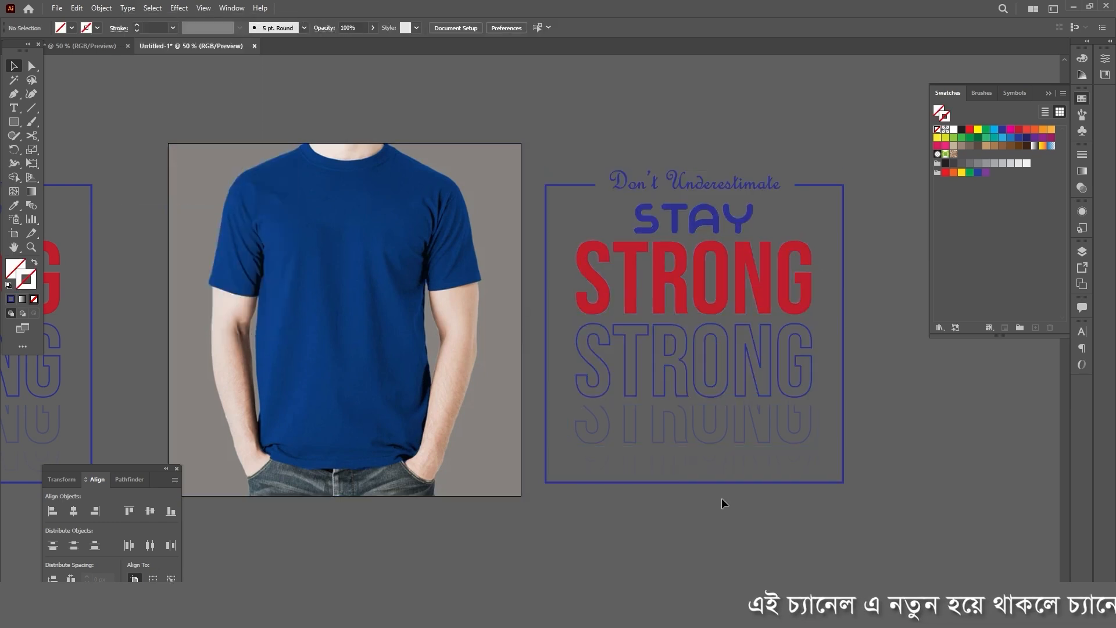
Expand the duplicated design with both Fill and Stroke enabled
left_click_drag(602, 212, 870, 518)
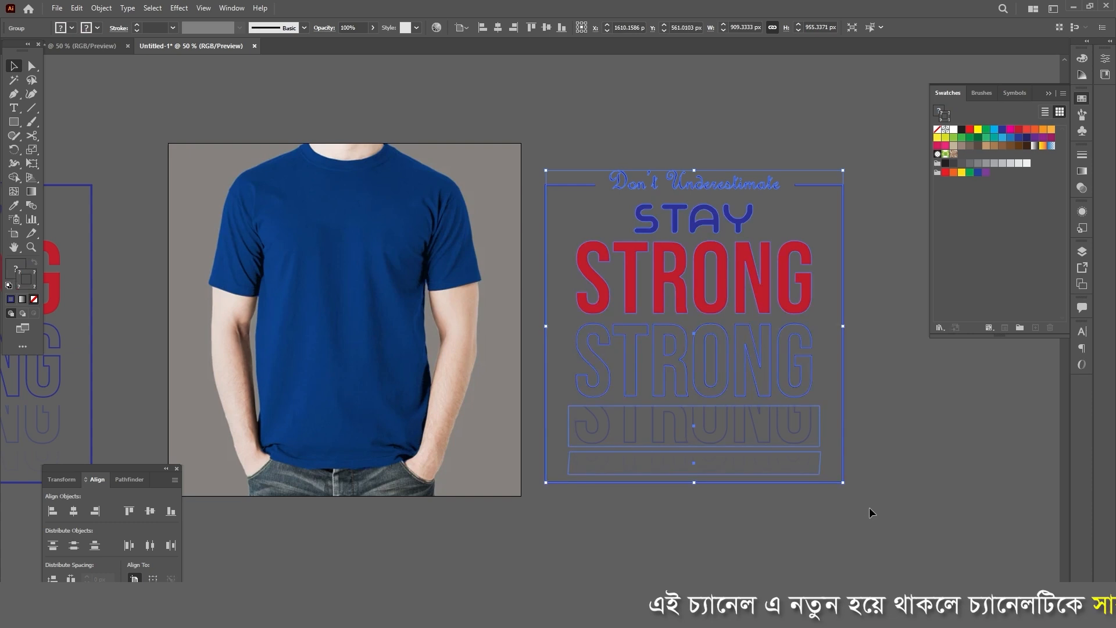
left_click(101, 8)
left_click(116, 142)
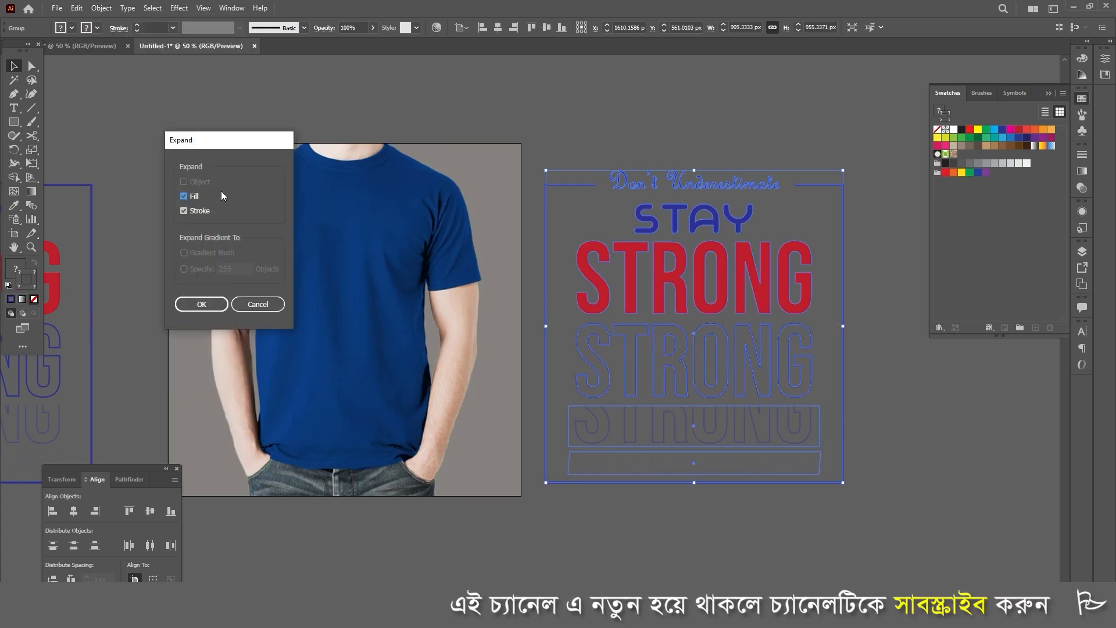
left_click(207, 303)
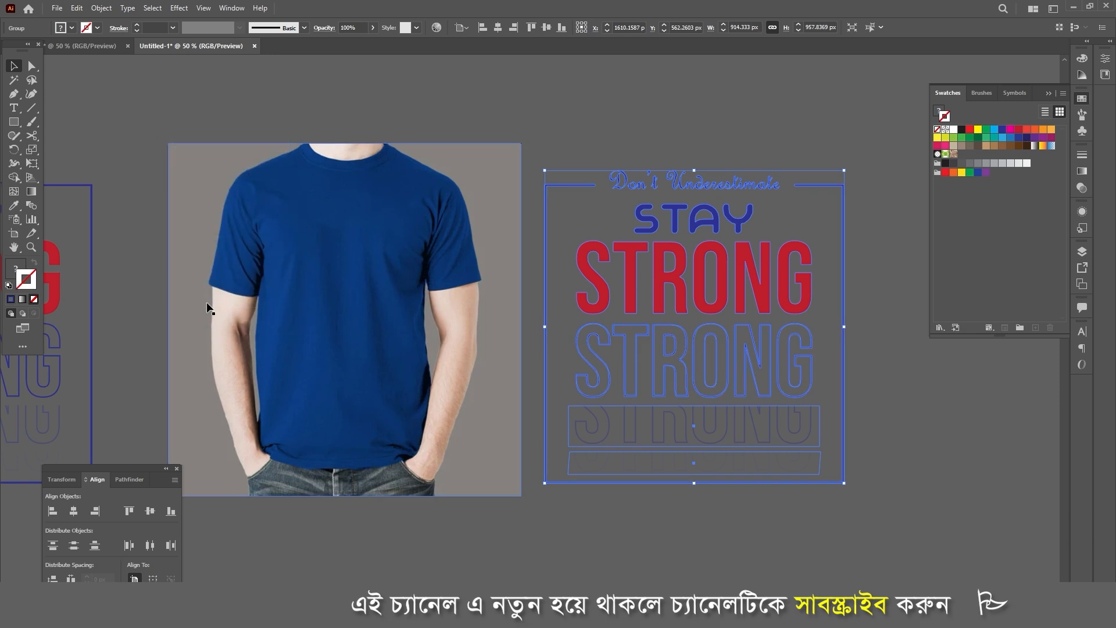
Recolour all the lettering, outlines and the frame of the duplicated design white
left_click(733, 534)
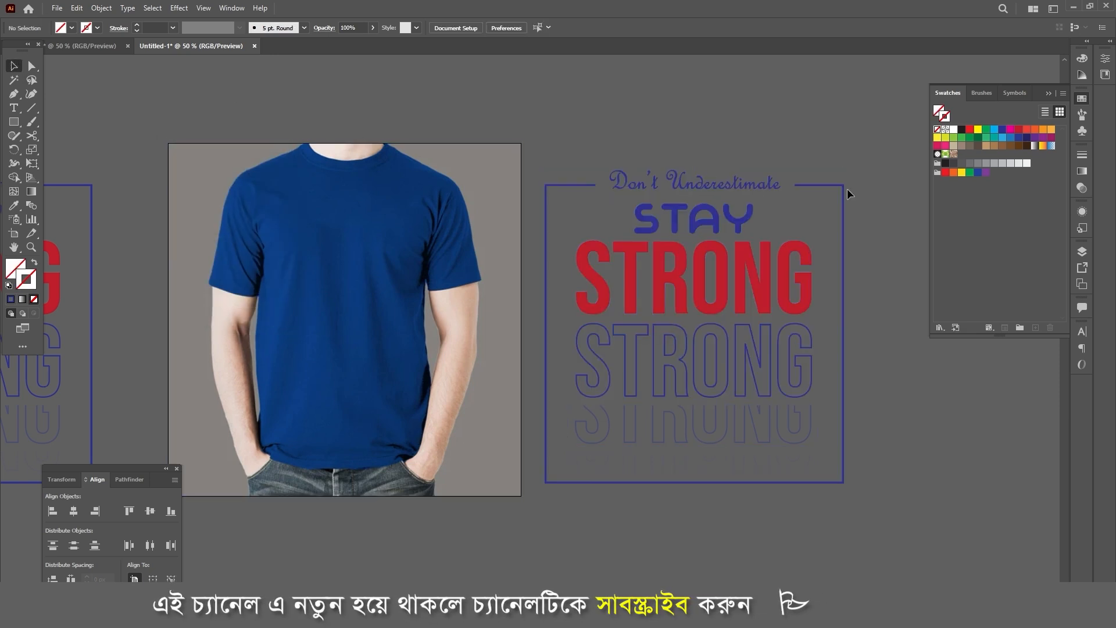
left_click(740, 191)
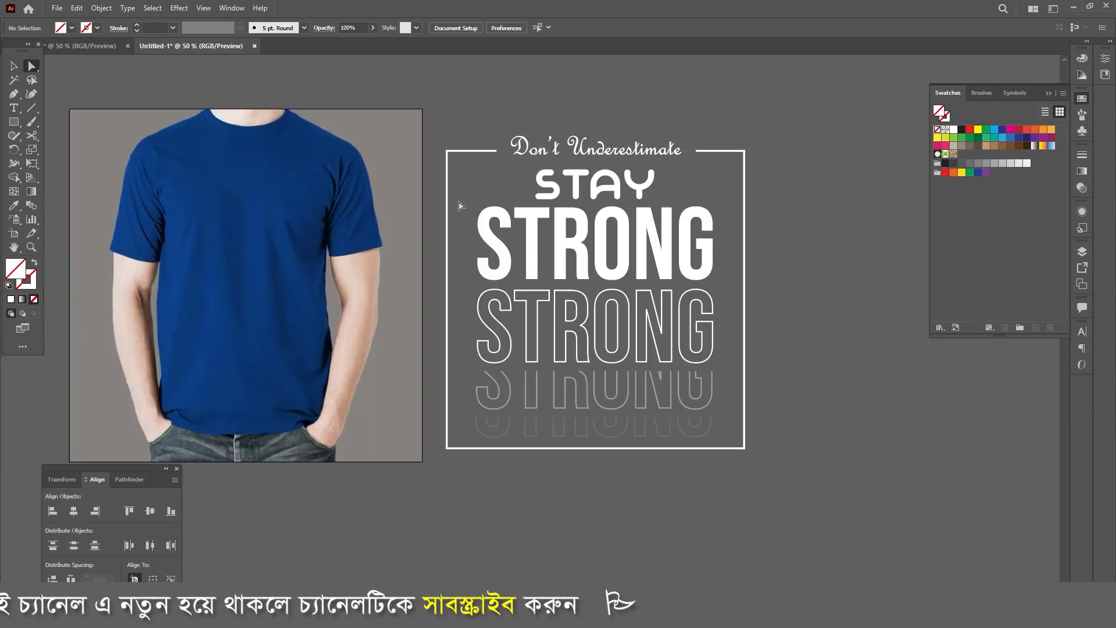
Change the solid STRONG lettering in the white design to the yellow-orange fill #fbc240
key("v")
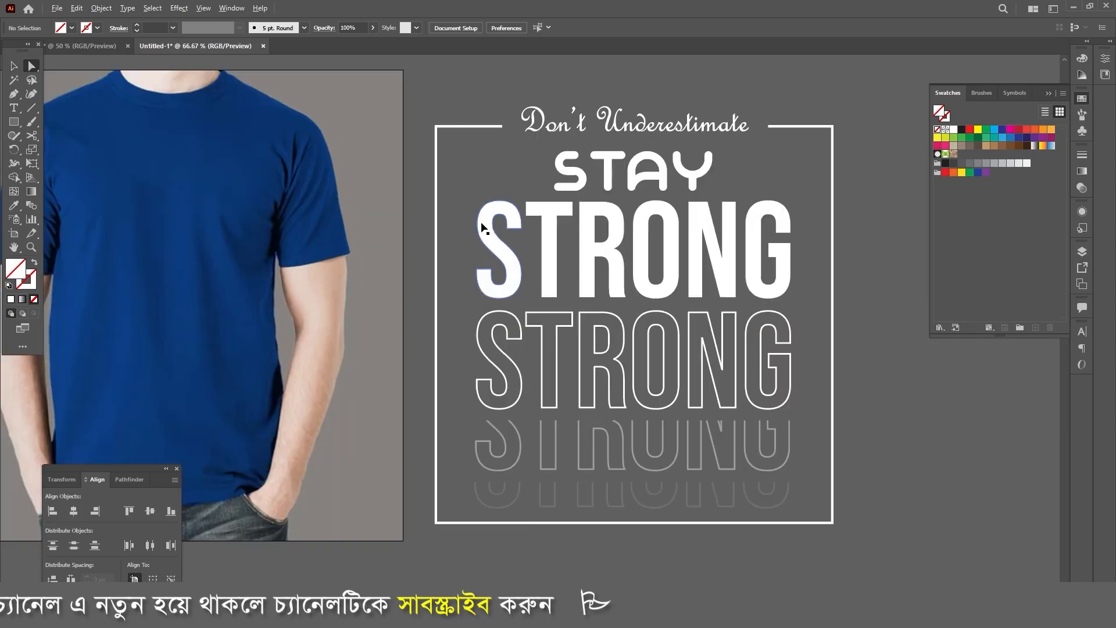
scroll(480, 224, "up", 1)
left_click(617, 239)
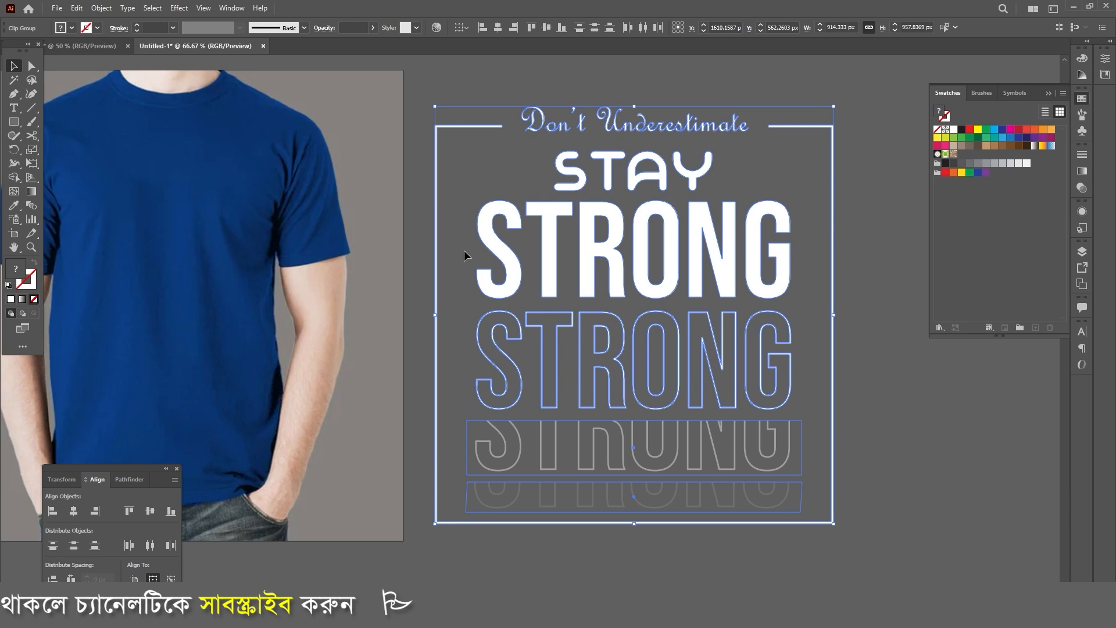
left_click_drag(464, 243, 650, 262)
left_click_drag(798, 271, 797, 272)
left_click(1051, 130)
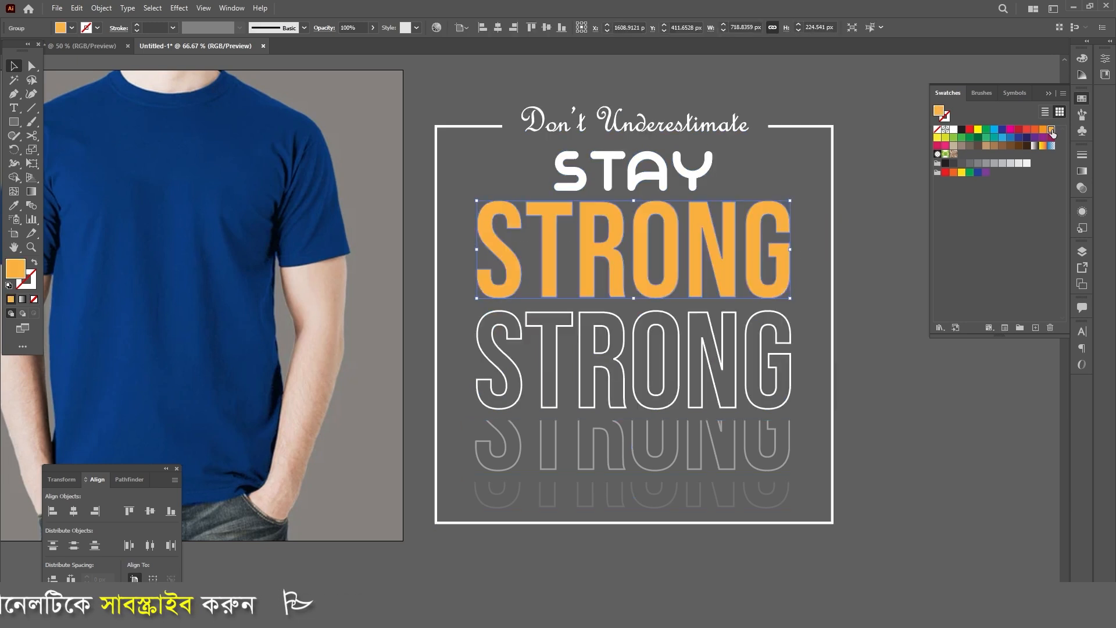
left_click(1082, 58)
left_click(835, 238)
scroll(712, 270, "down", 1)
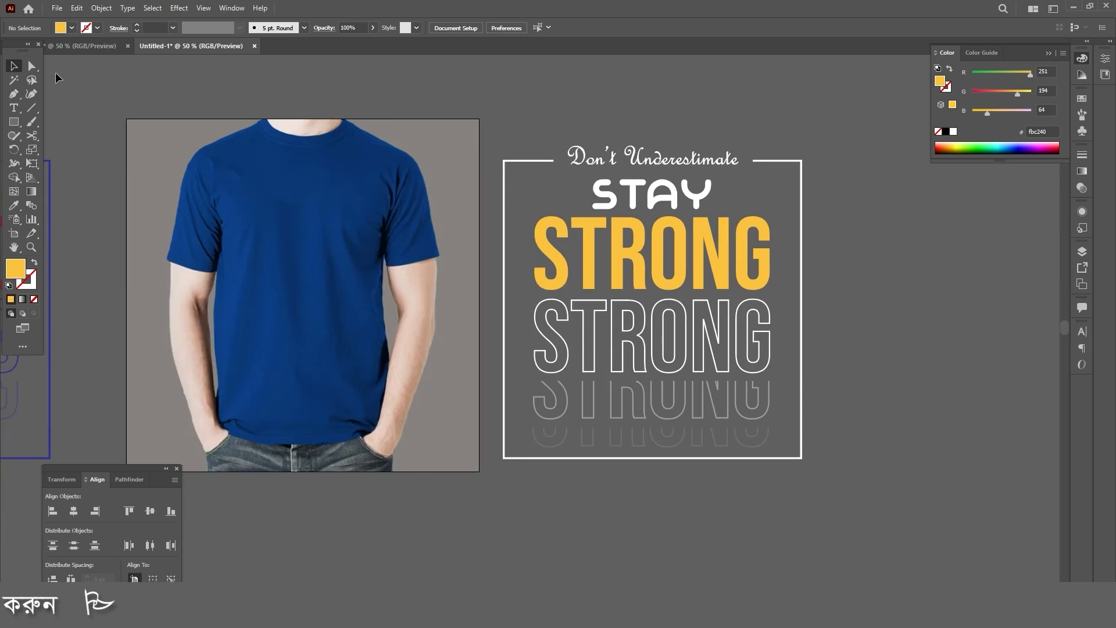
Scale the whole white and yellow design down proportionally and place it on the chest of the blue T-shirt
left_click_drag(489, 118, 884, 507)
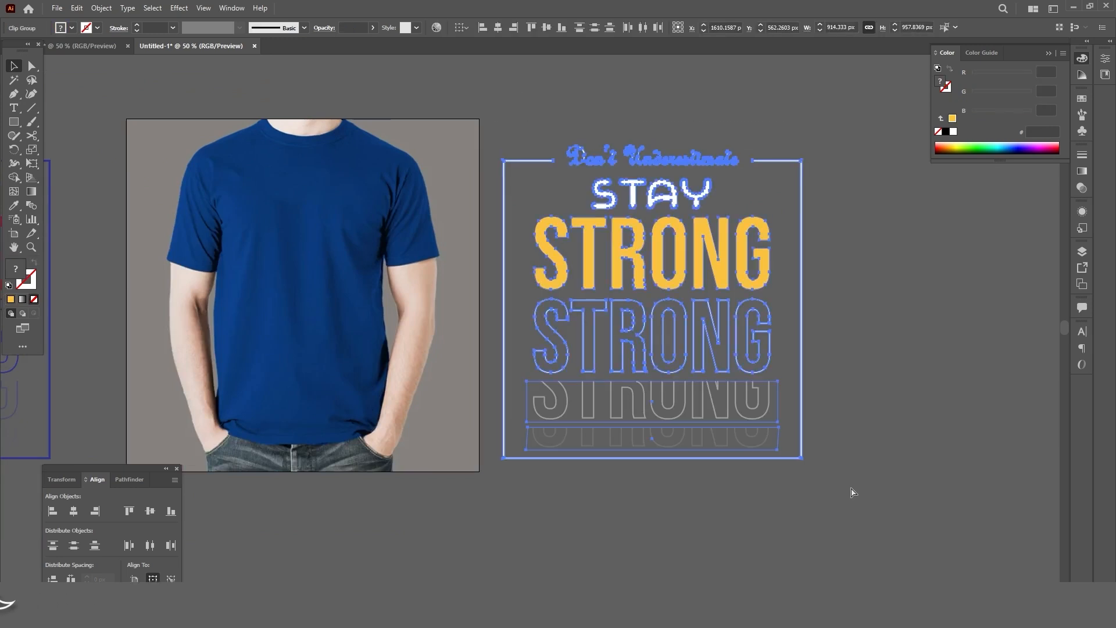
left_click(726, 239)
left_click_drag(802, 146, 721, 253)
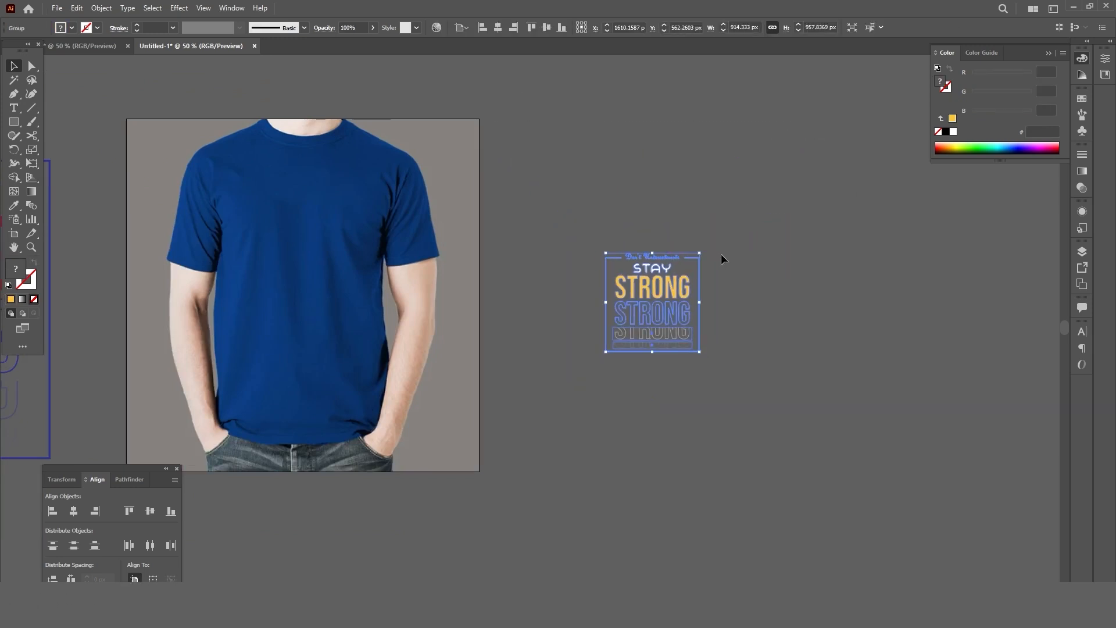
left_click_drag(666, 288, 316, 223)
left_click(111, 201)
scroll(123, 200, "up", 3)
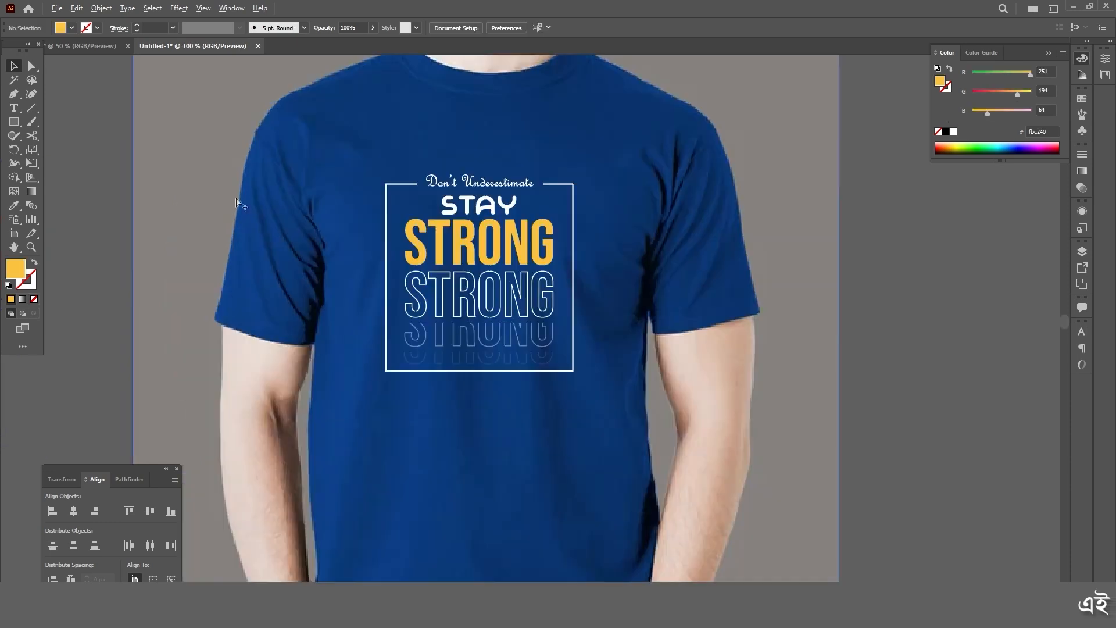